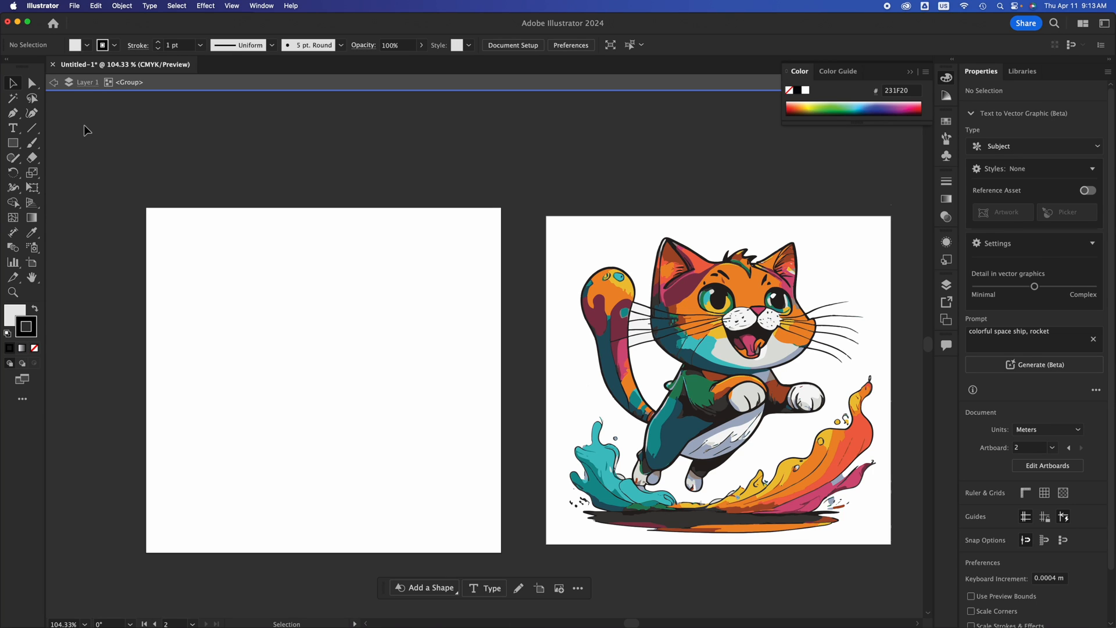
# - Create a new print document from the Letter preset, 612 x 792 pt
pyautogui.press('super+n')
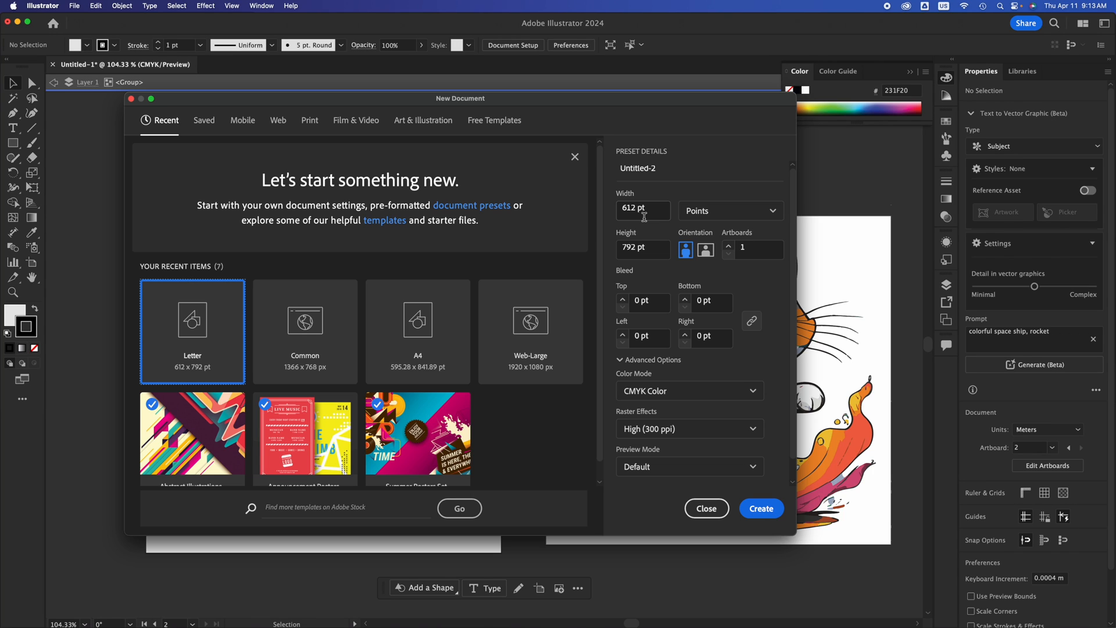
pyautogui.click(311, 125)
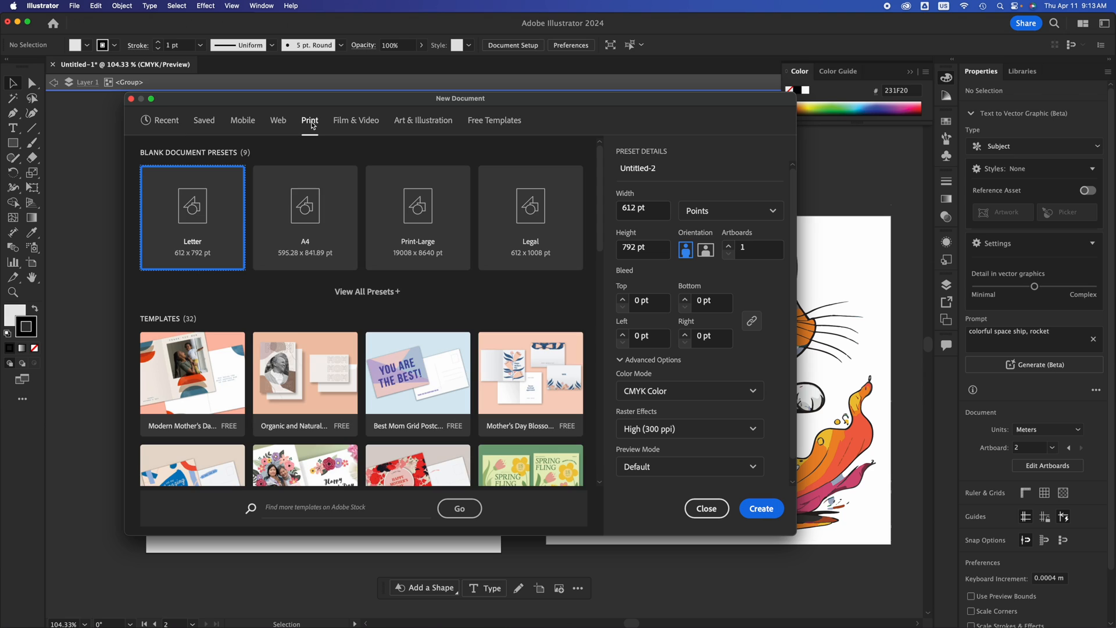
pyautogui.click(762, 507)
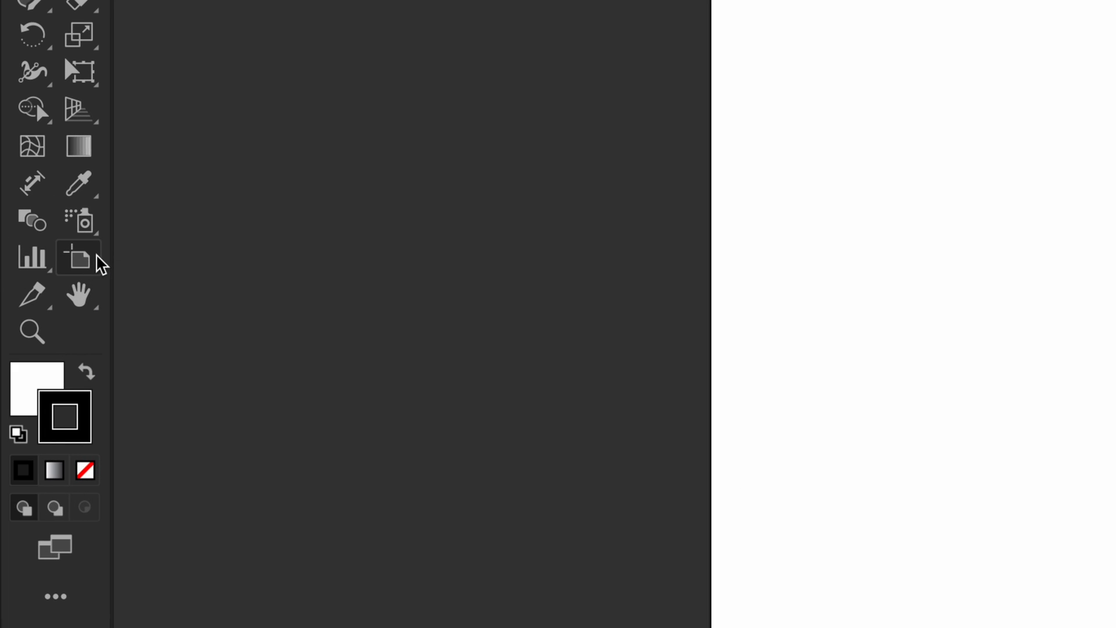
# - Resize the new document's artboard to about 677 x 396 pt and reposition it on the canvas
pyautogui.click(82, 256)
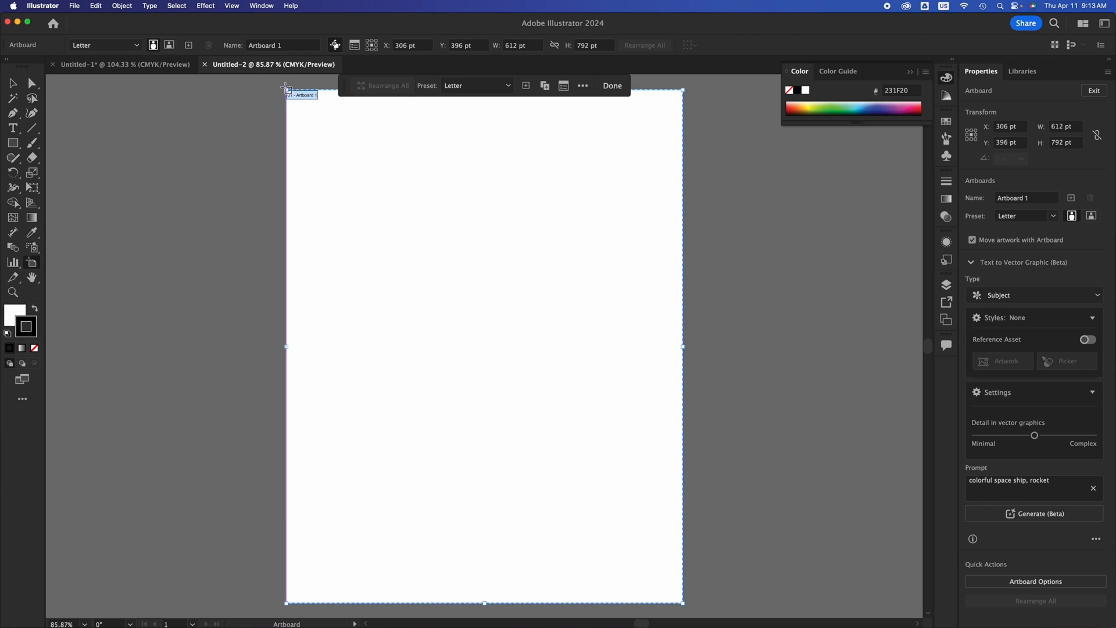
pyautogui.moveTo(286, 89); pyautogui.dragTo(244, 347)
pyautogui.moveTo(424, 397); pyautogui.dragTo(406, 263)
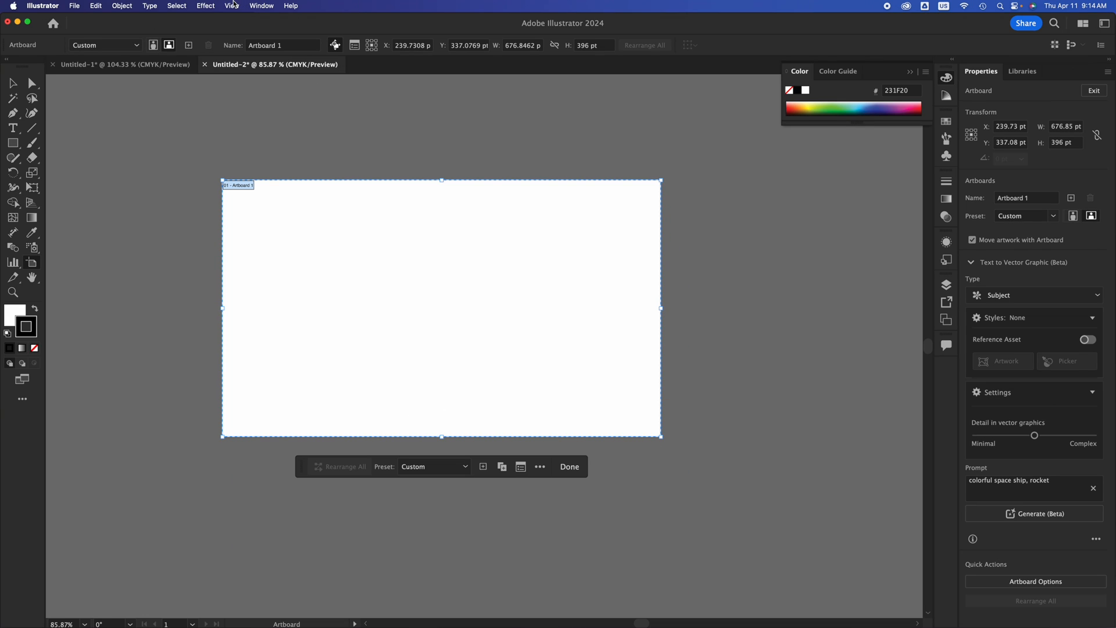
# - Set the workspace to Essentials Classic
pyautogui.click(1106, 47)
pyautogui.click(1106, 45)
pyautogui.click(1105, 24)
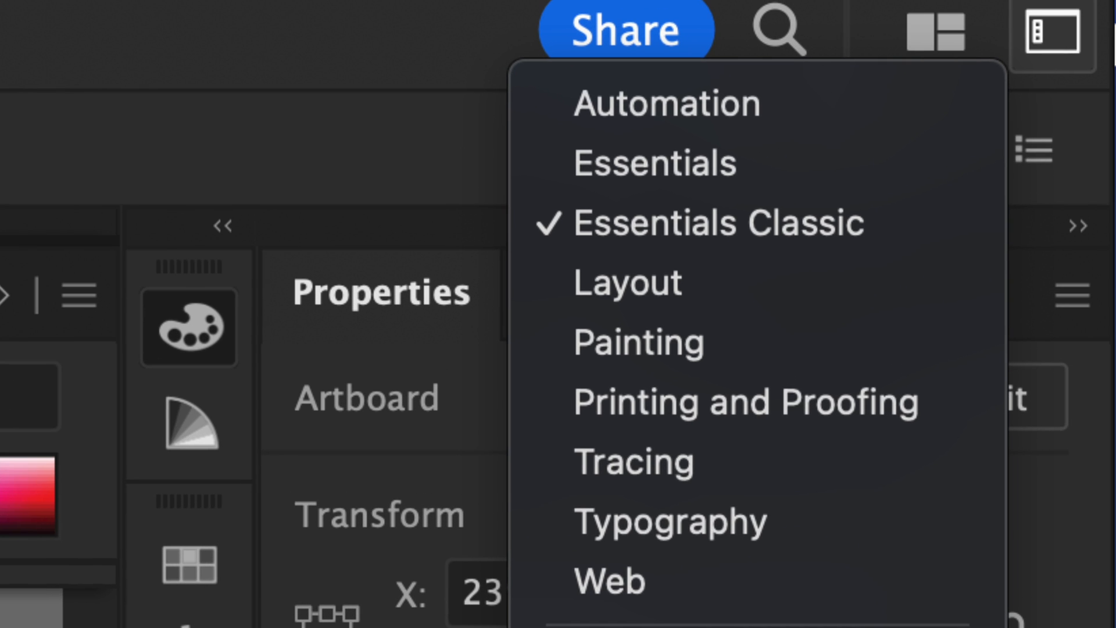
pyautogui.click(754, 235)
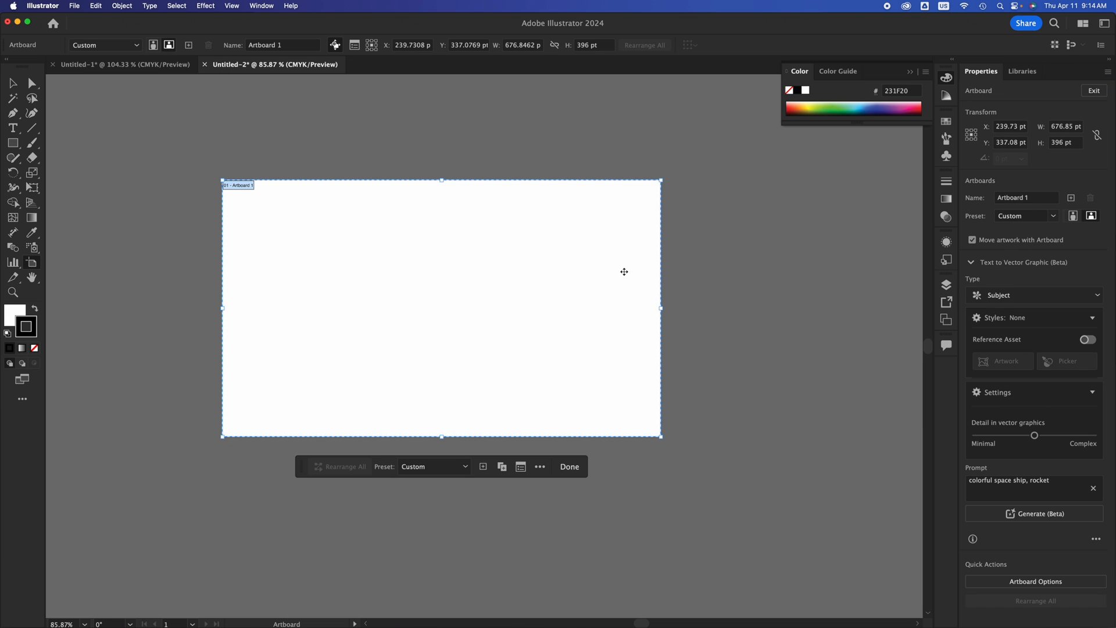
# - Check the Untitled-1 document, then close Untitled-2 without saving it
pyautogui.click(139, 66)
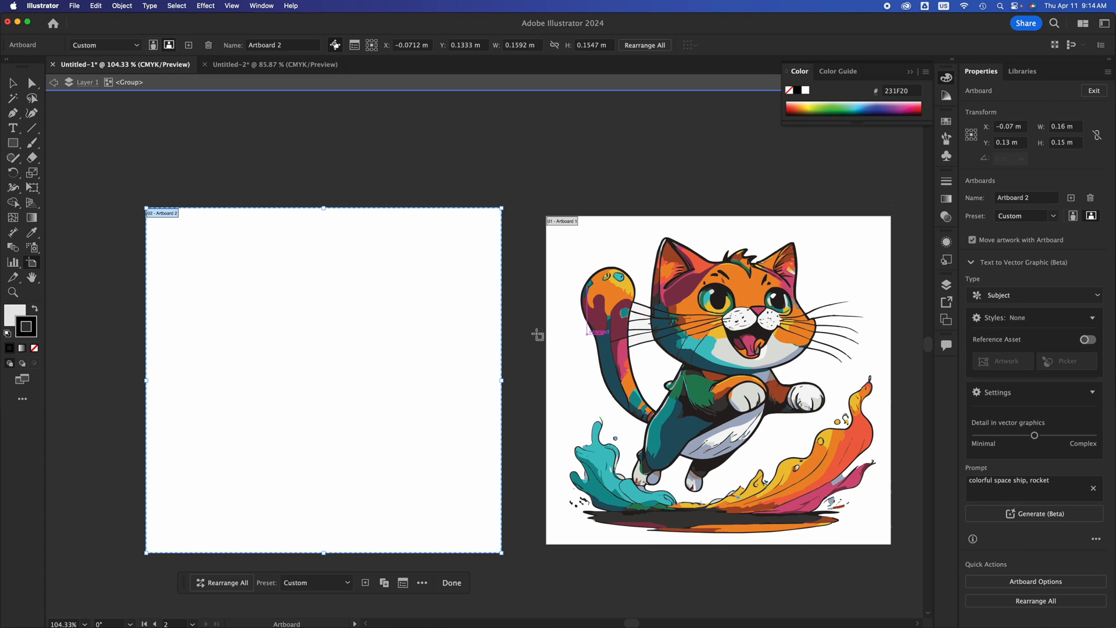
pyautogui.click(291, 69)
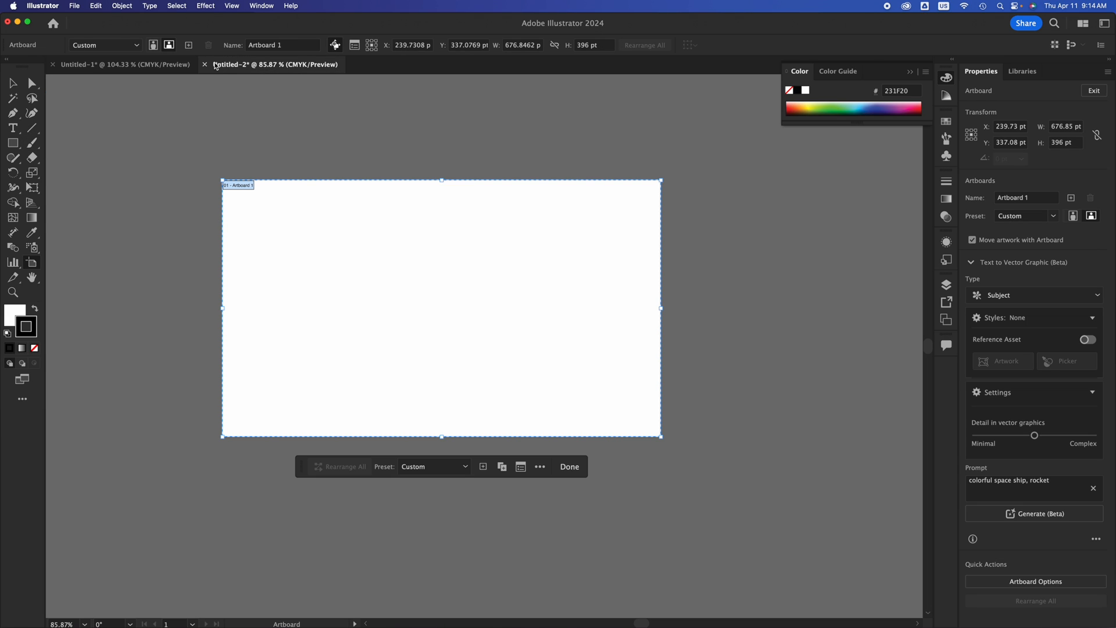
pyautogui.click(204, 65)
pyautogui.press('super+d')
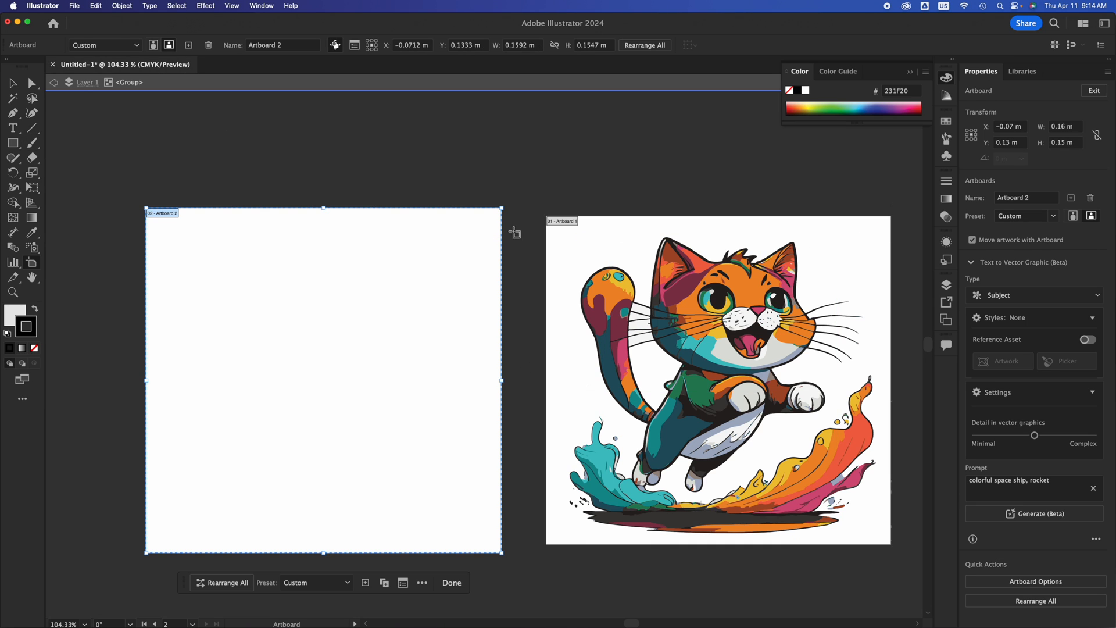
# - Move the empty Artboard 2 upward to about X -0.076 m, Y 0.096 m
pyautogui.scroll(3, 494, 234)
pyautogui.scroll(-3, 494, 234)
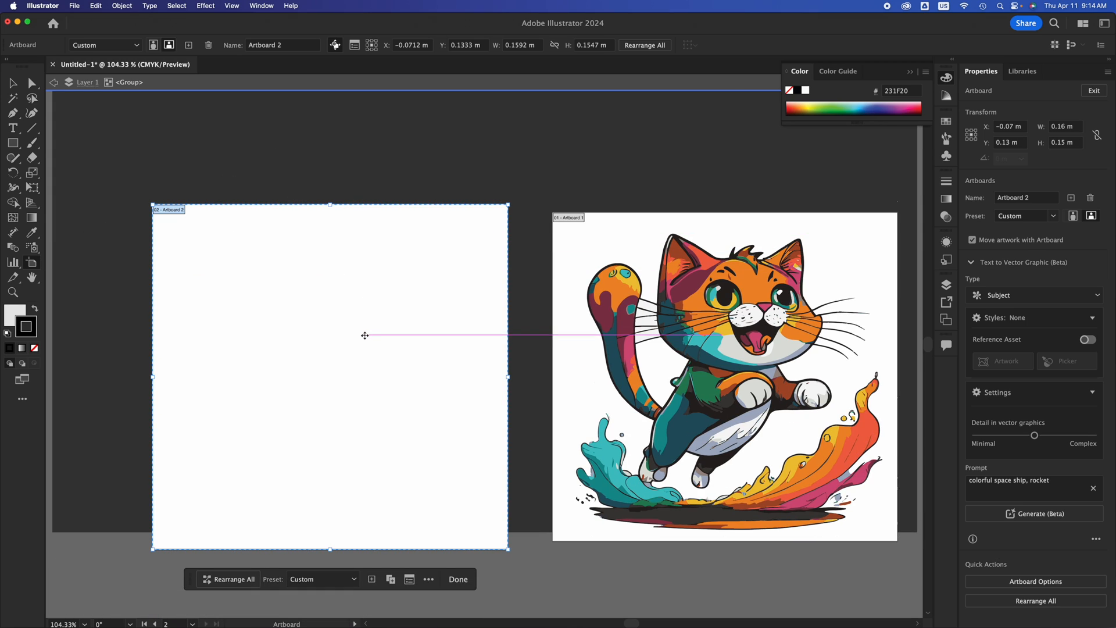
pyautogui.moveTo(364, 335); pyautogui.dragTo(353, 251)
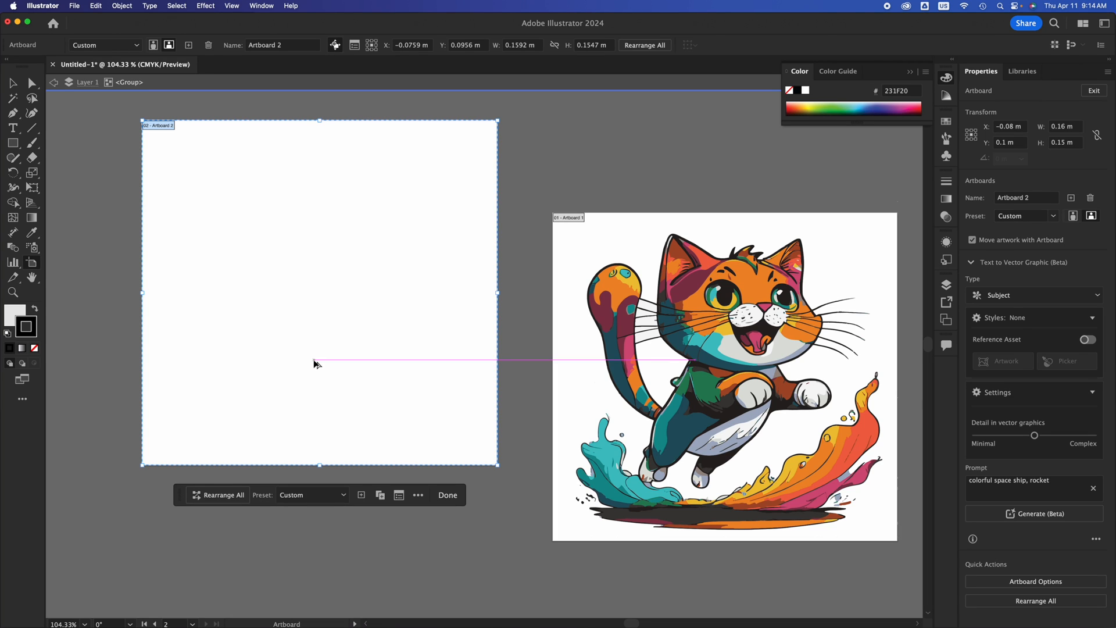
# - Duplicate the empty Artboard 2 and place the copy beside it on the side away from the cat, aligned with the original
pyautogui.moveTo(297, 361); pyautogui.dragTo(70, 376)
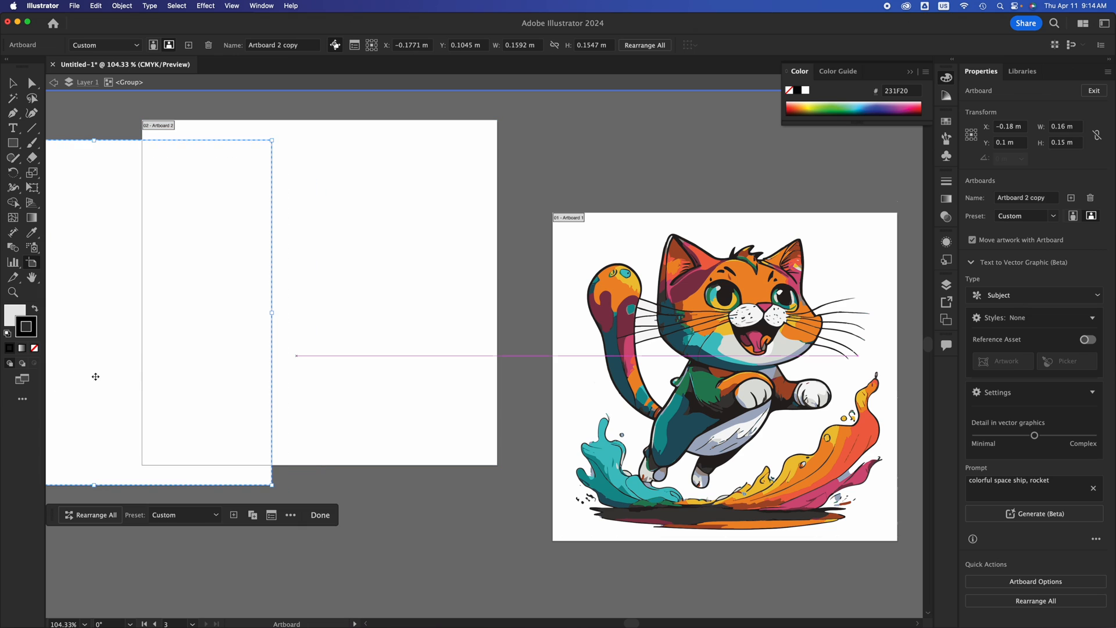
pyautogui.hscroll(-4, 288, 399)
pyautogui.scroll(-5, 319, 387)
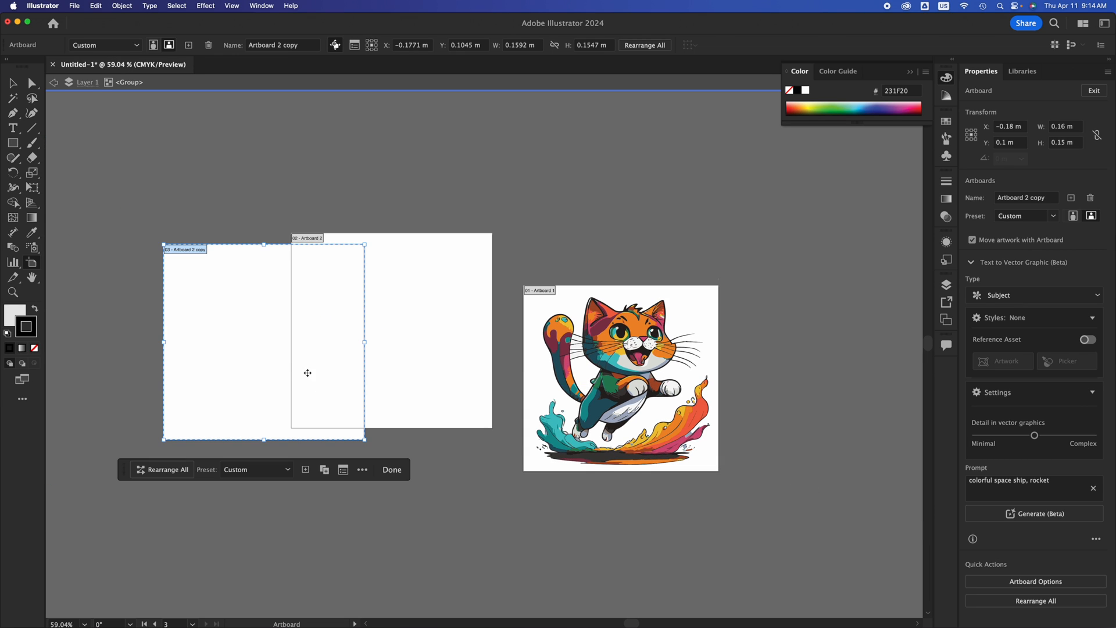
pyautogui.moveTo(308, 372); pyautogui.dragTo(193, 366)
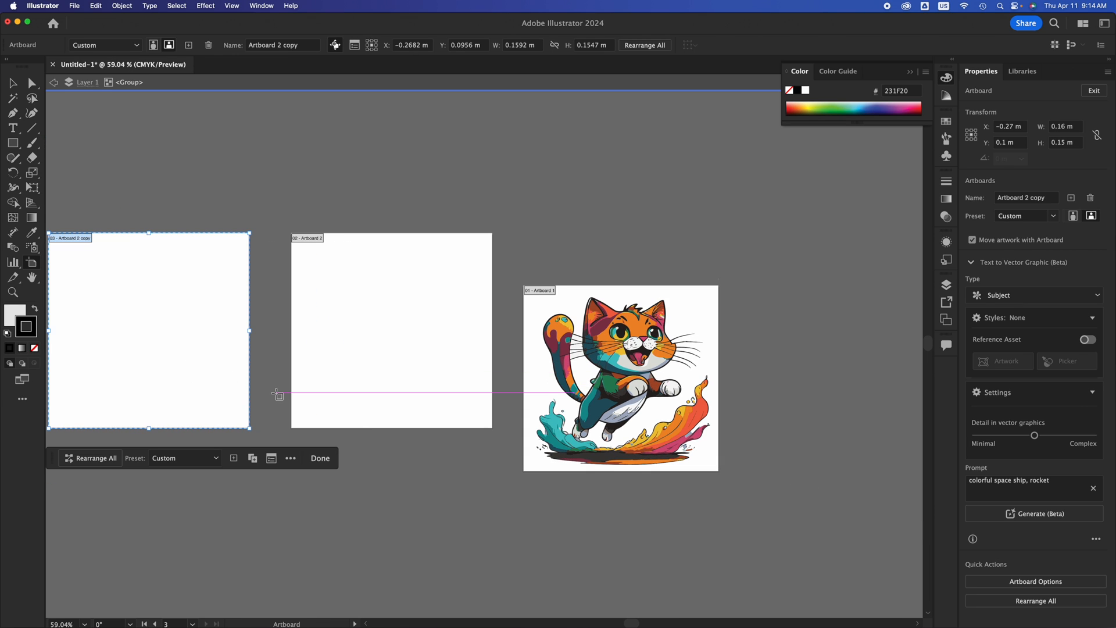
pyautogui.hscroll(-4, 277, 395)
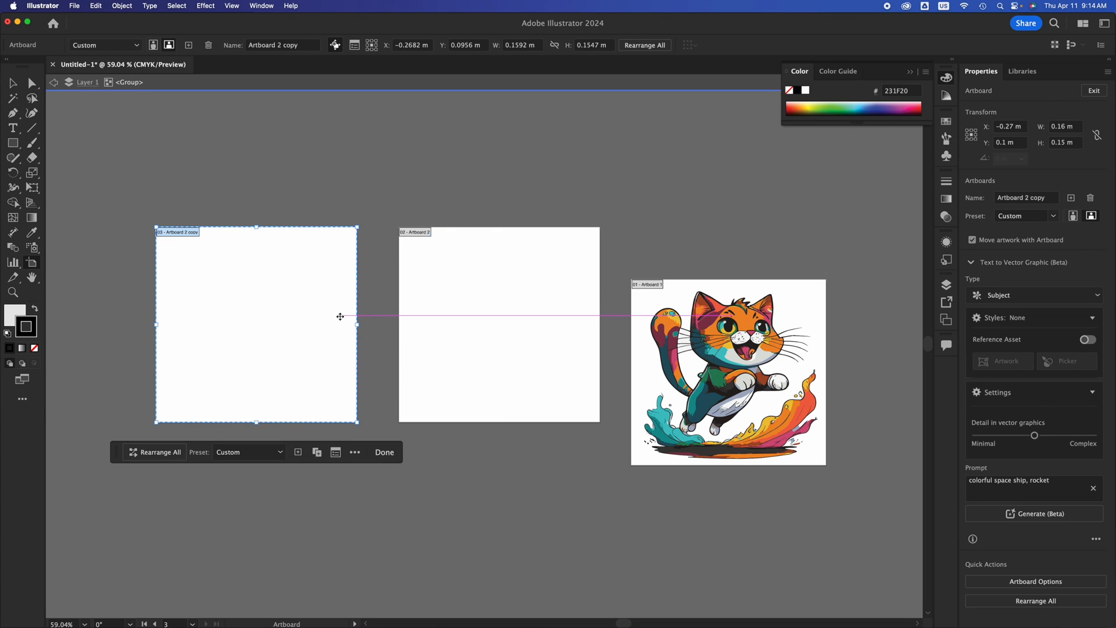
# - Delete the duplicated artboard and leave artboard editing with the Selection tool
pyautogui.press('Delete')
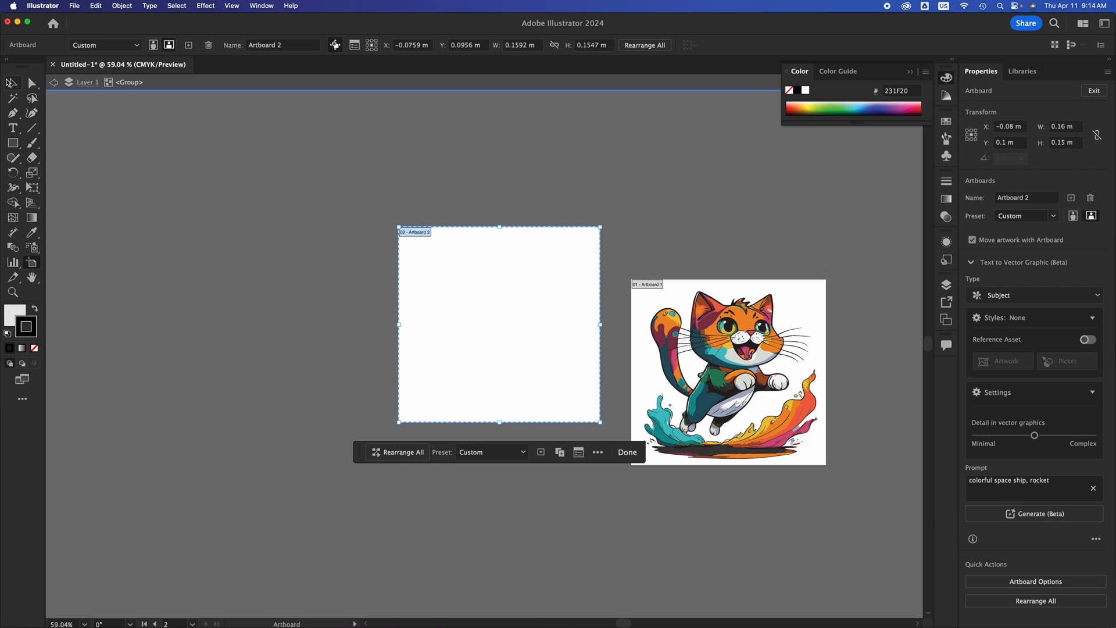
pyautogui.click(12, 83)
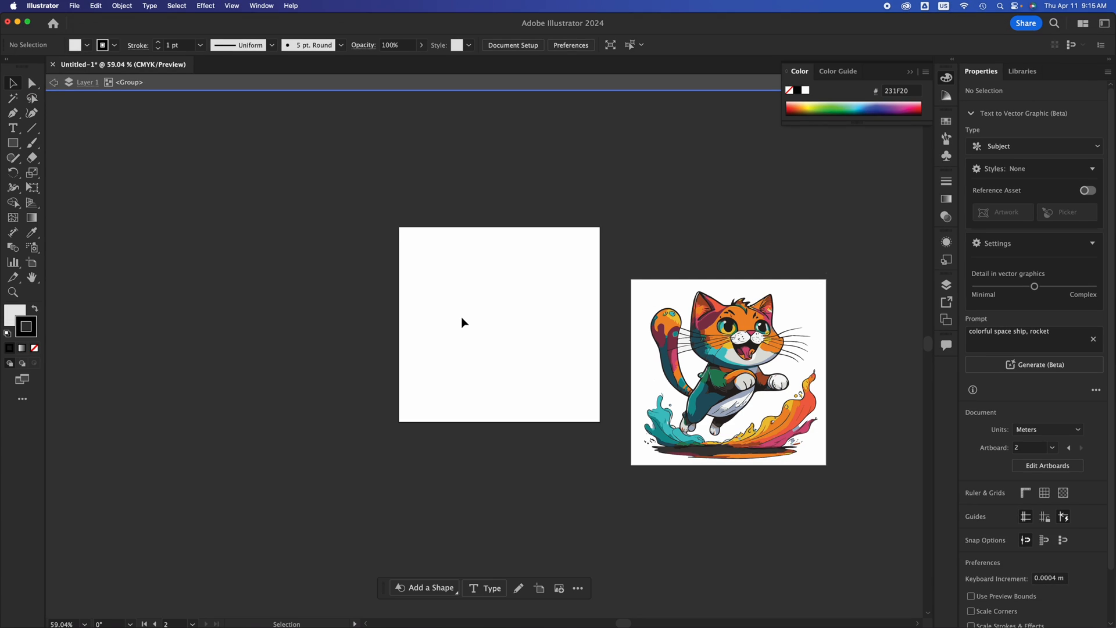
# - Sketch a large rectangle with a triangle and a circle below it on the empty artboard using the Shaper tool
pyautogui.scroll(5, 463, 322)
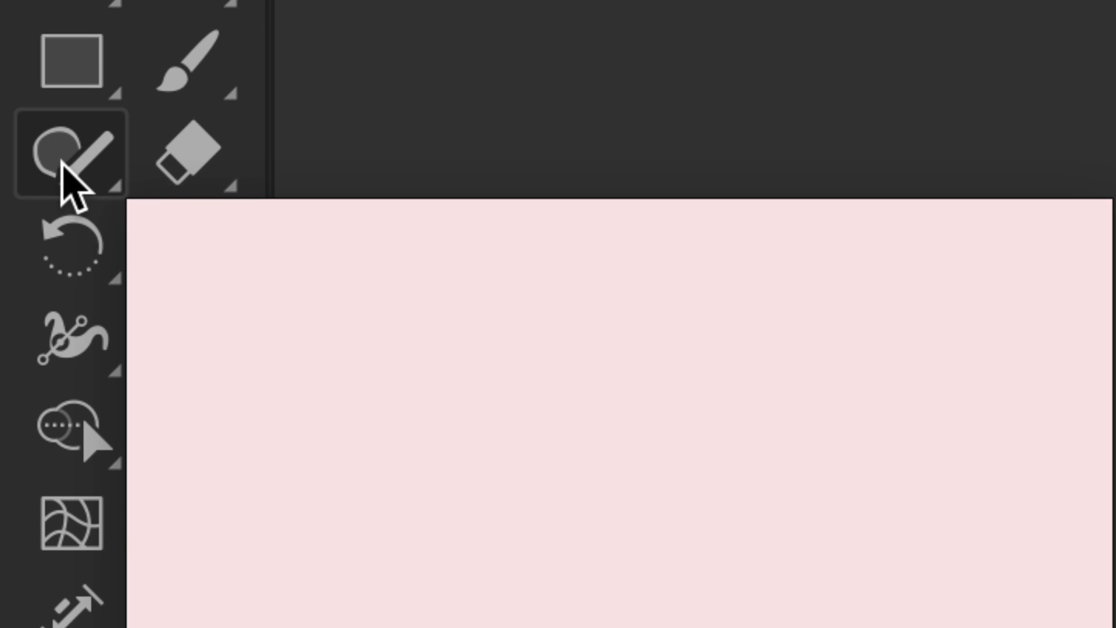
pyautogui.click(62, 163)
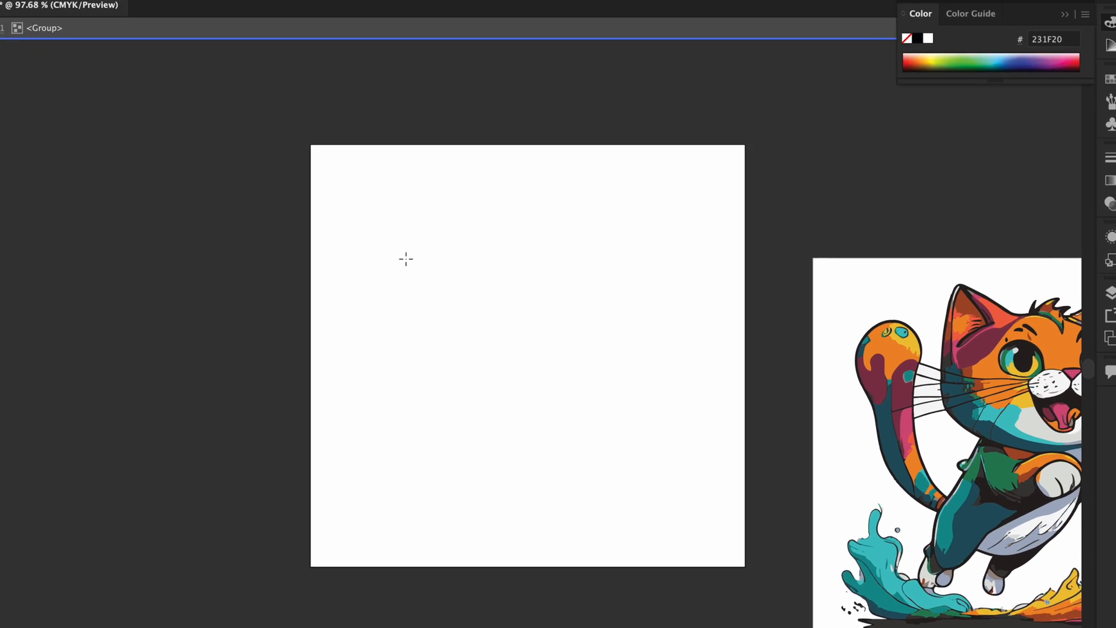
pyautogui.moveTo(404, 243)
pyautogui.mouseDown()
pyautogui.moveTo(402, 414)
pyautogui.moveTo(739, 404)
pyautogui.moveTo(712, 164)
pyautogui.moveTo(364, 143)
pyautogui.moveTo(395, 170)
pyautogui.moveTo(401, 267)
pyautogui.mouseUp()
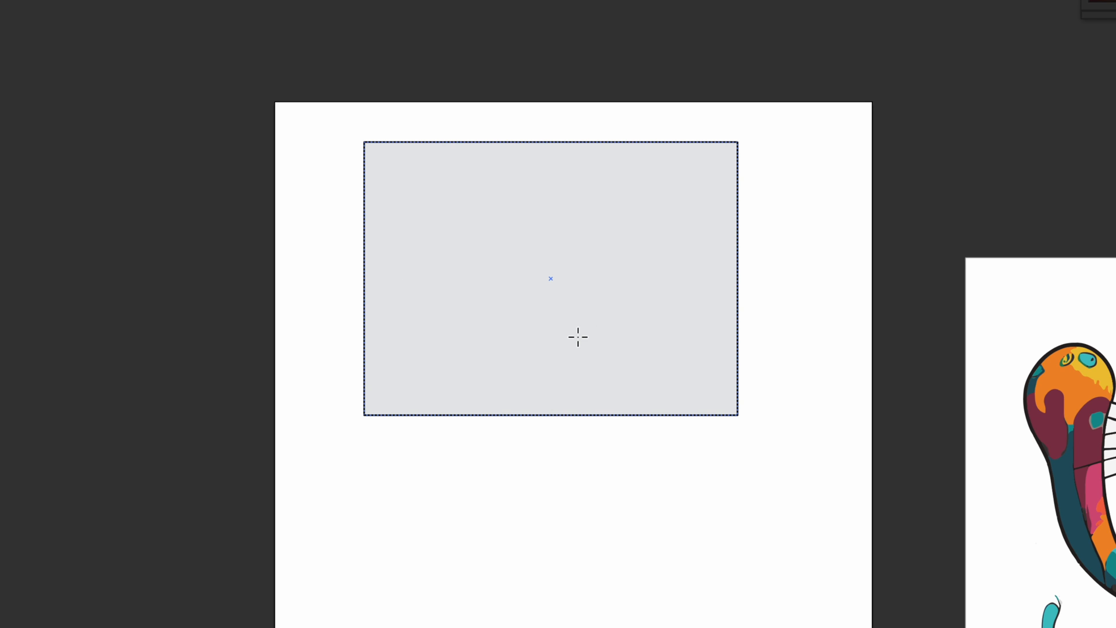
pyautogui.scroll(-3, 578, 337)
pyautogui.moveTo(491, 342)
pyautogui.mouseDown()
pyautogui.moveTo(429, 452)
pyautogui.moveTo(538, 471)
pyautogui.moveTo(494, 341)
pyautogui.mouseUp()
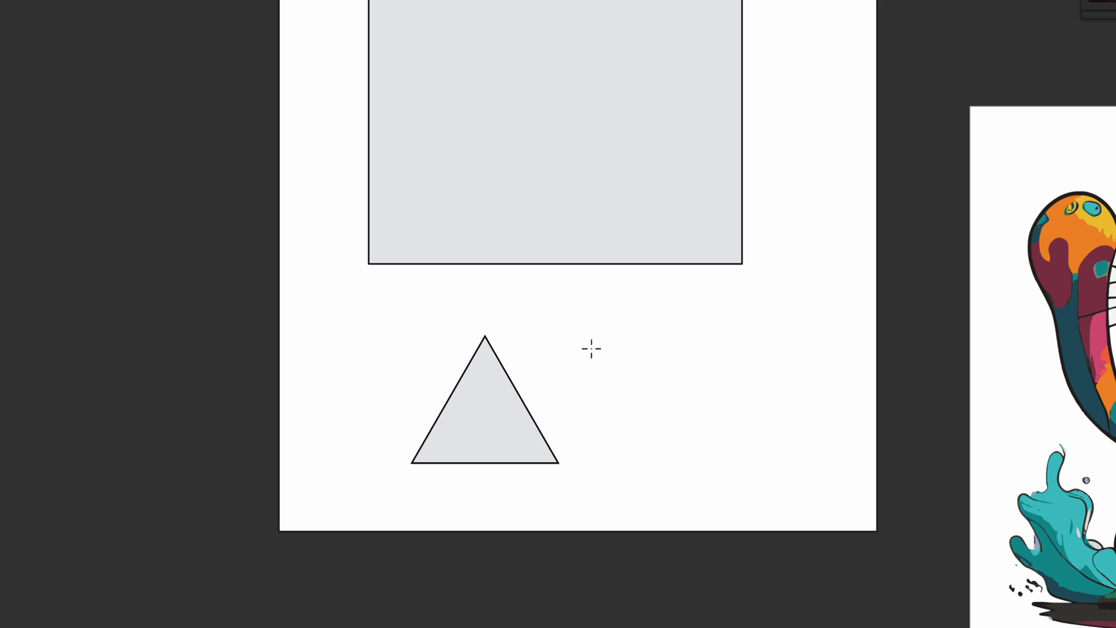
pyautogui.moveTo(654, 336)
pyautogui.mouseDown()
pyautogui.moveTo(680, 428)
pyautogui.moveTo(730, 322)
pyautogui.moveTo(649, 327)
pyautogui.mouseUp()
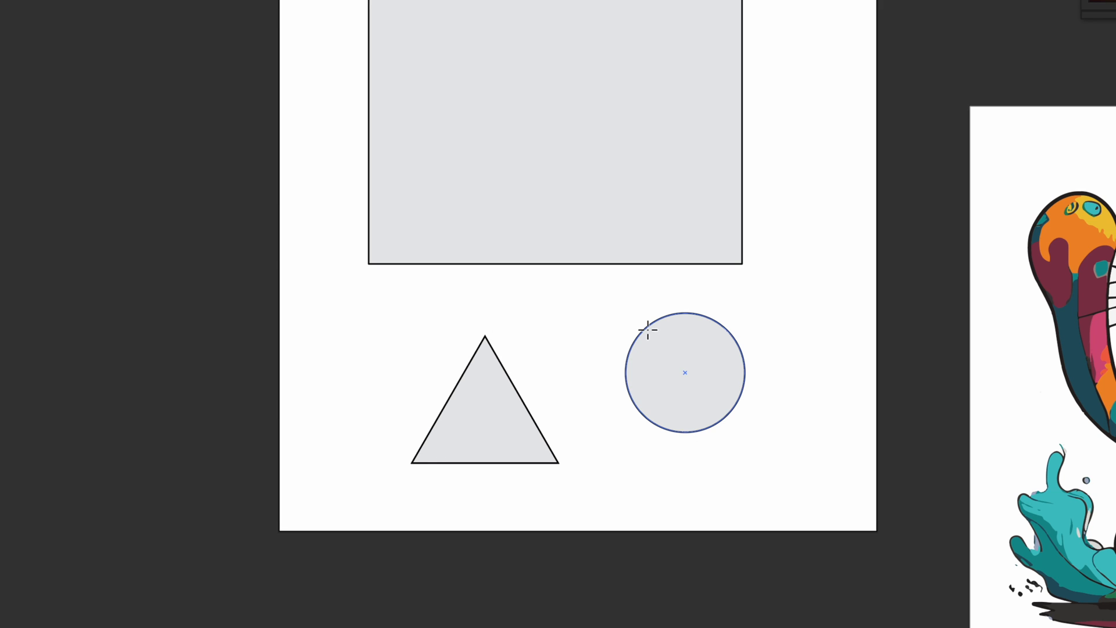
pyautogui.click(556, 264)
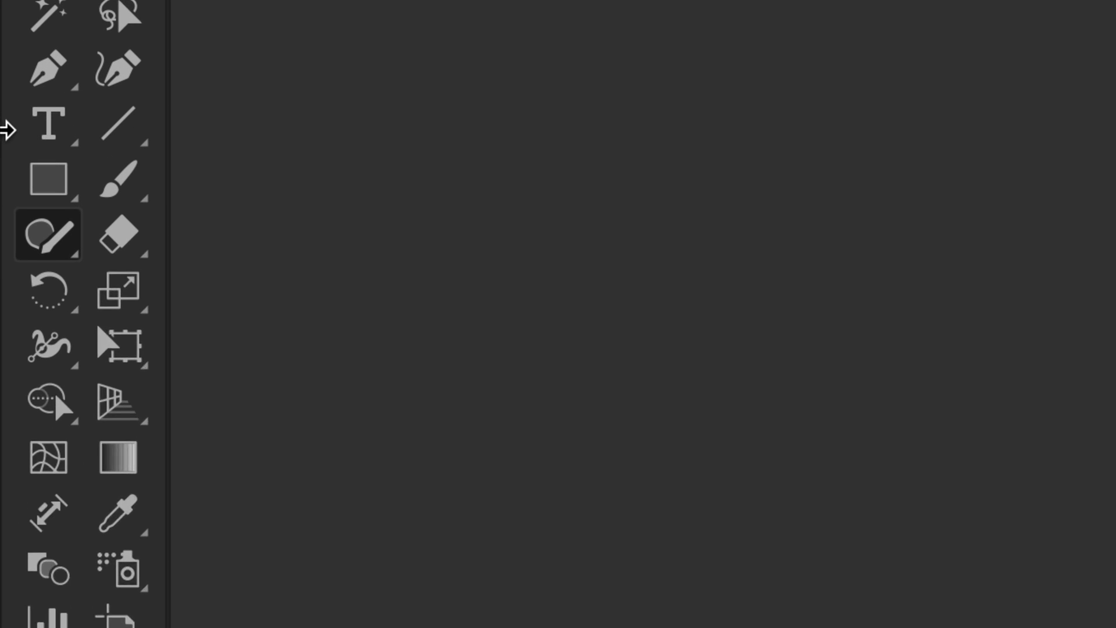
# - Draw a square about 0.03 m wide beside the triangle with the Rectangle tool
pyautogui.click(15, 145)
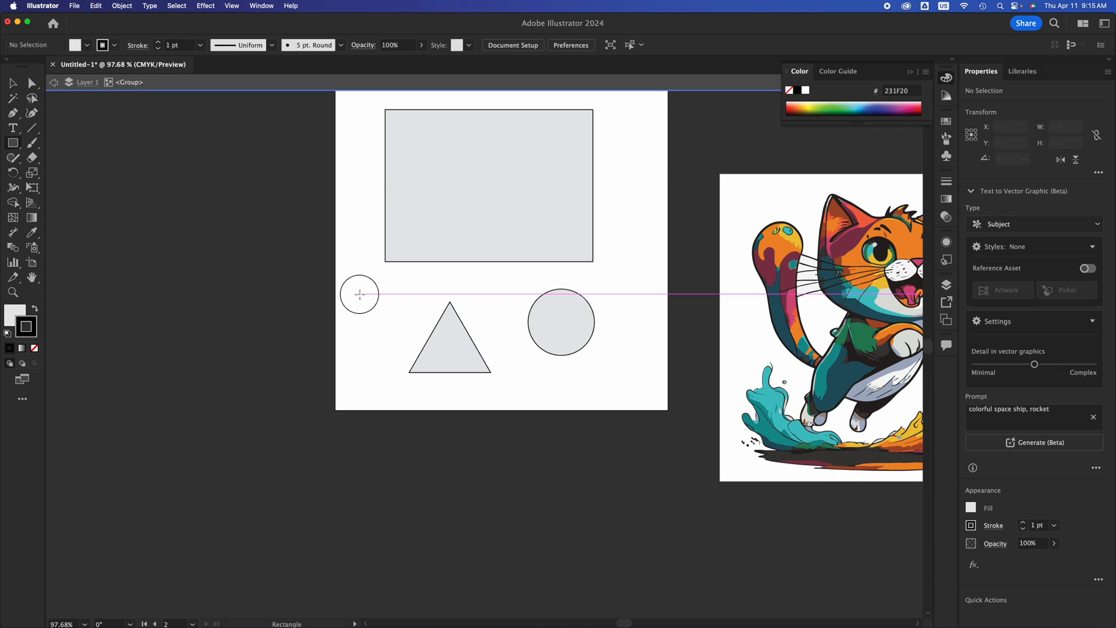
pyautogui.moveTo(359, 294); pyautogui.dragTo(422, 355)
pyautogui.click(12, 85)
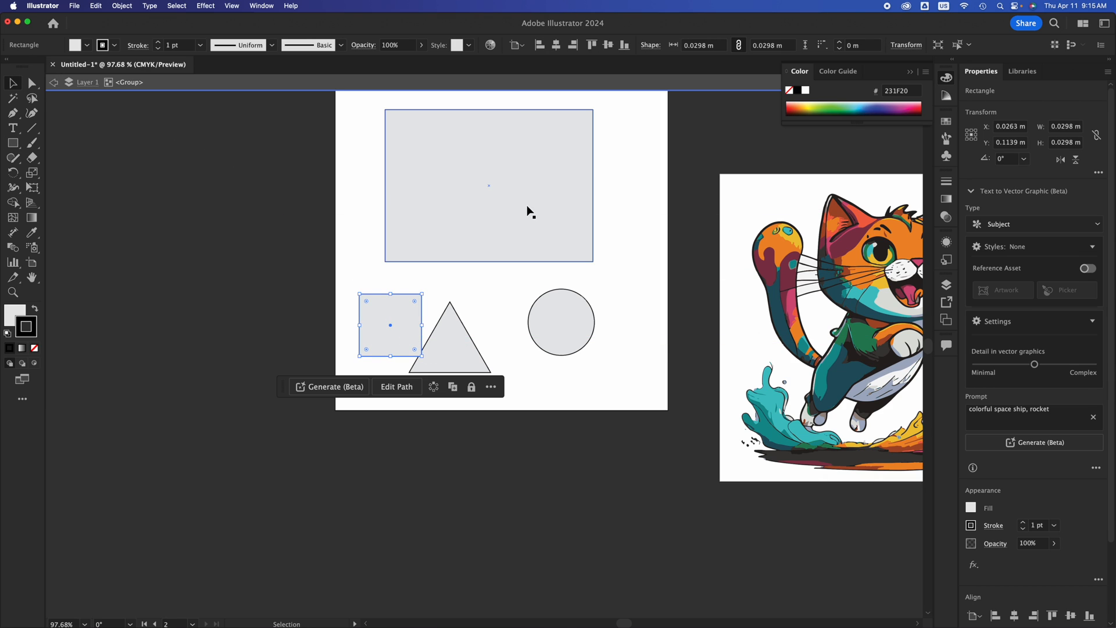
# - Delete the large rectangle, the square, the triangle and the circle from the artboard
pyautogui.click(527, 210)
pyautogui.press('Delete')
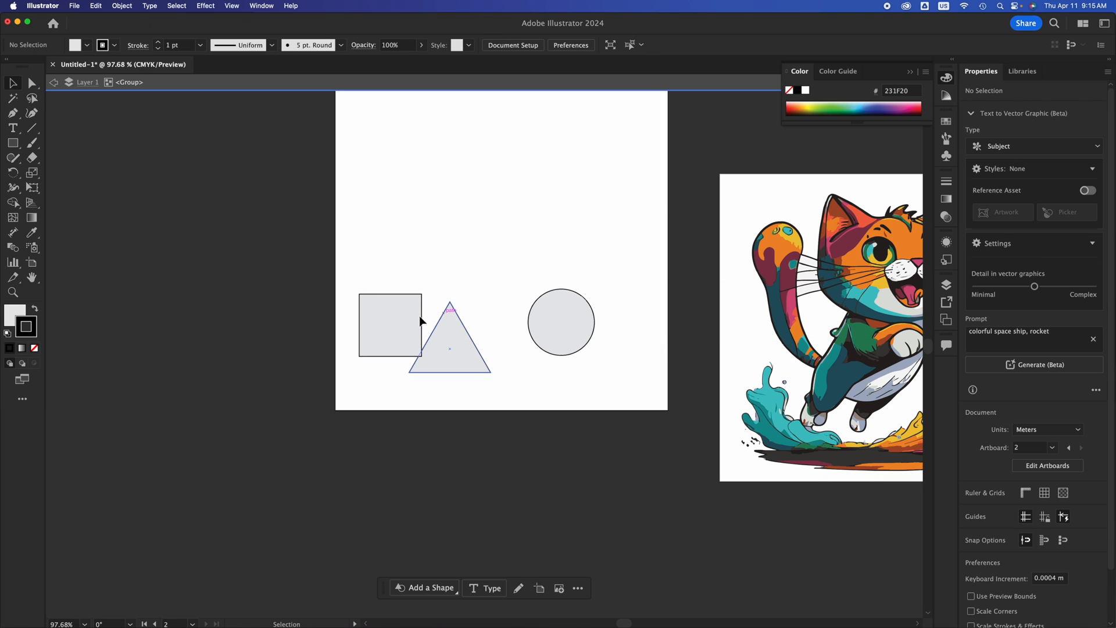
pyautogui.click(420, 316)
pyautogui.press('Delete')
pyautogui.click(451, 337)
pyautogui.press('Delete')
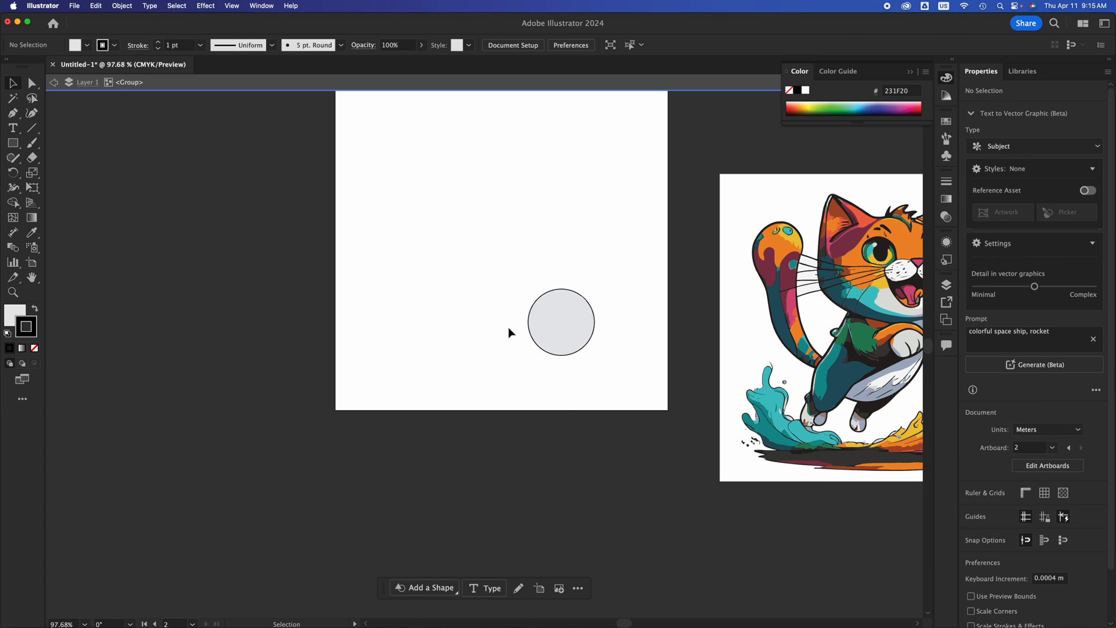
pyautogui.click(547, 333)
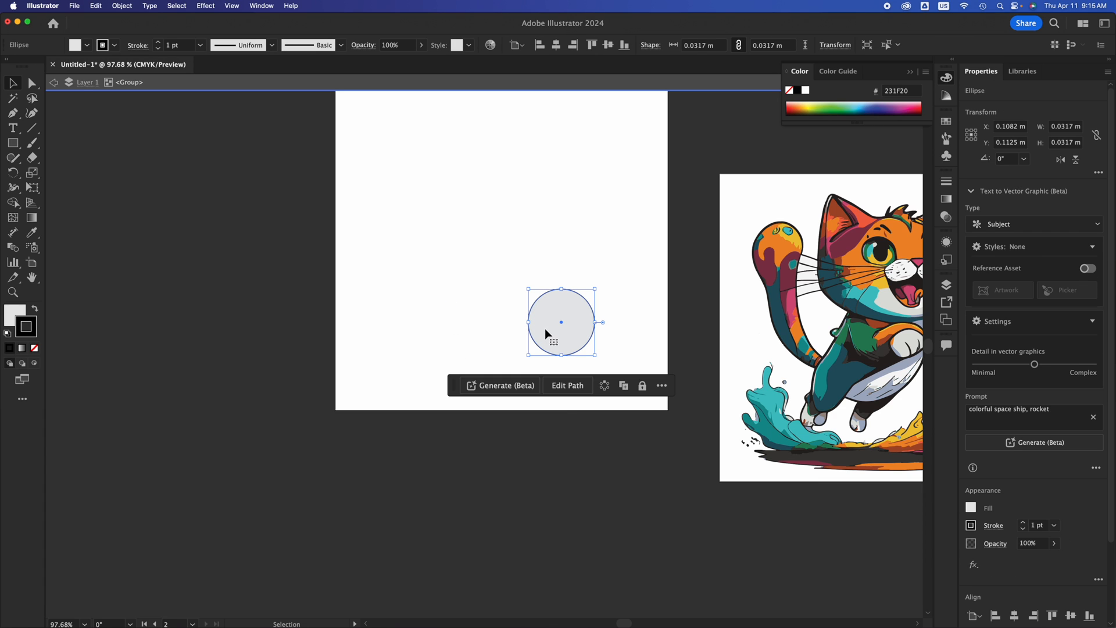
pyautogui.press('Delete')
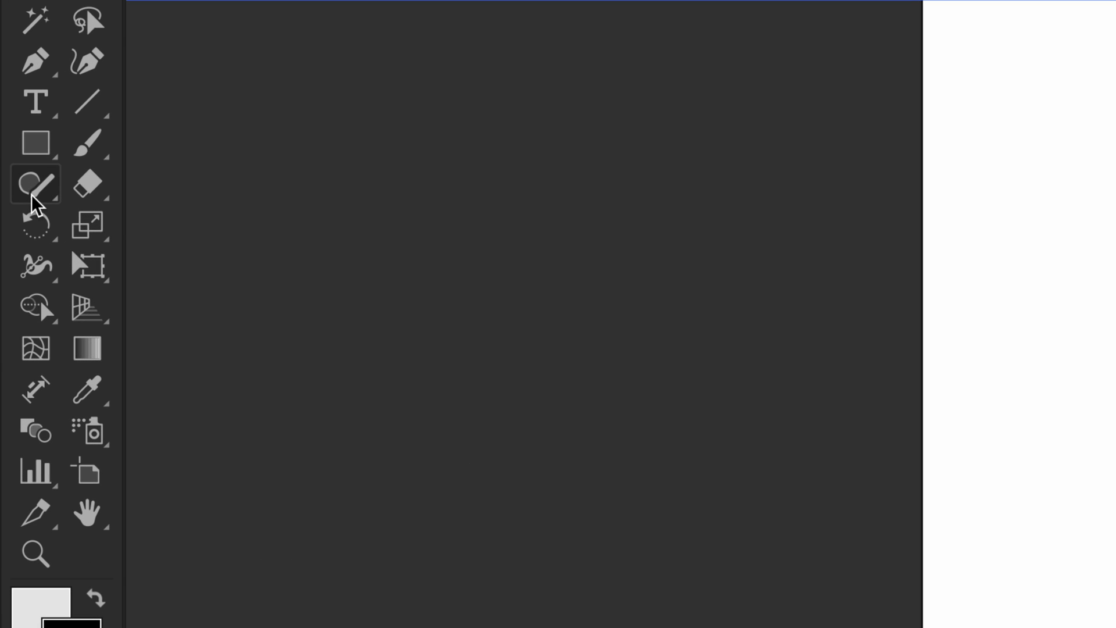
pyautogui.click(32, 198)
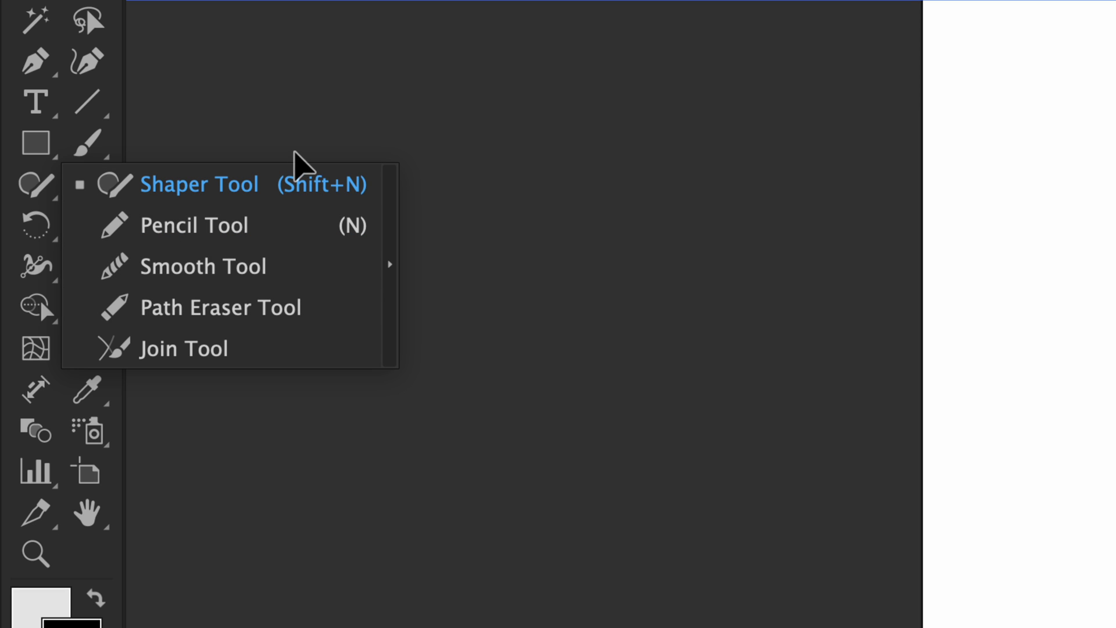
pyautogui.click(368, 97)
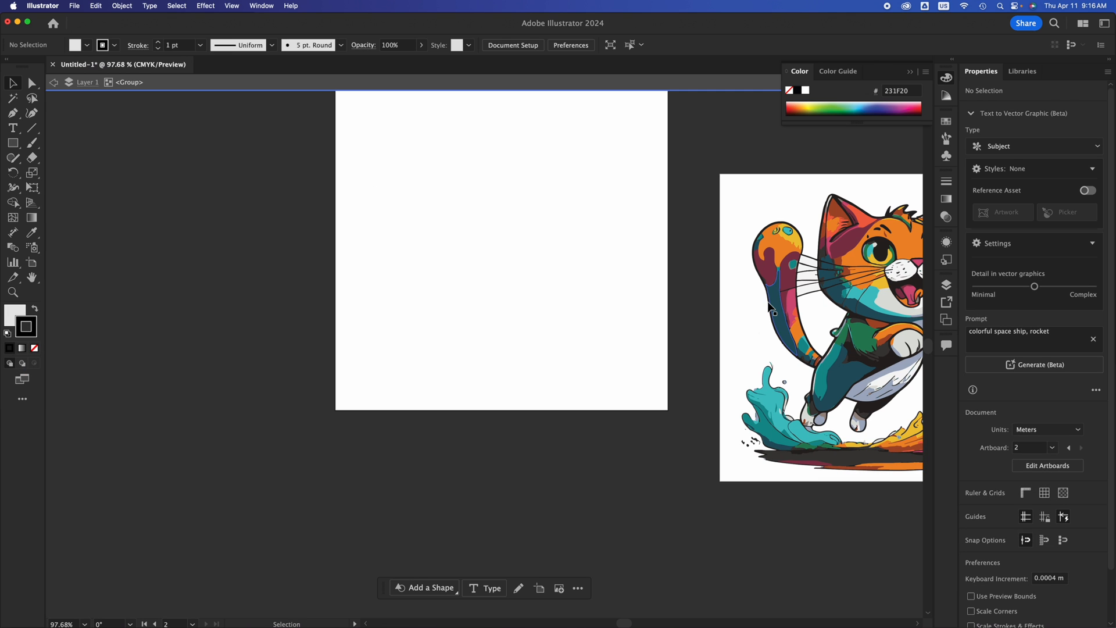
# - Sketch a square in the upper part of the empty artboard with the Shaper tool
pyautogui.hscroll(5, 779, 308)
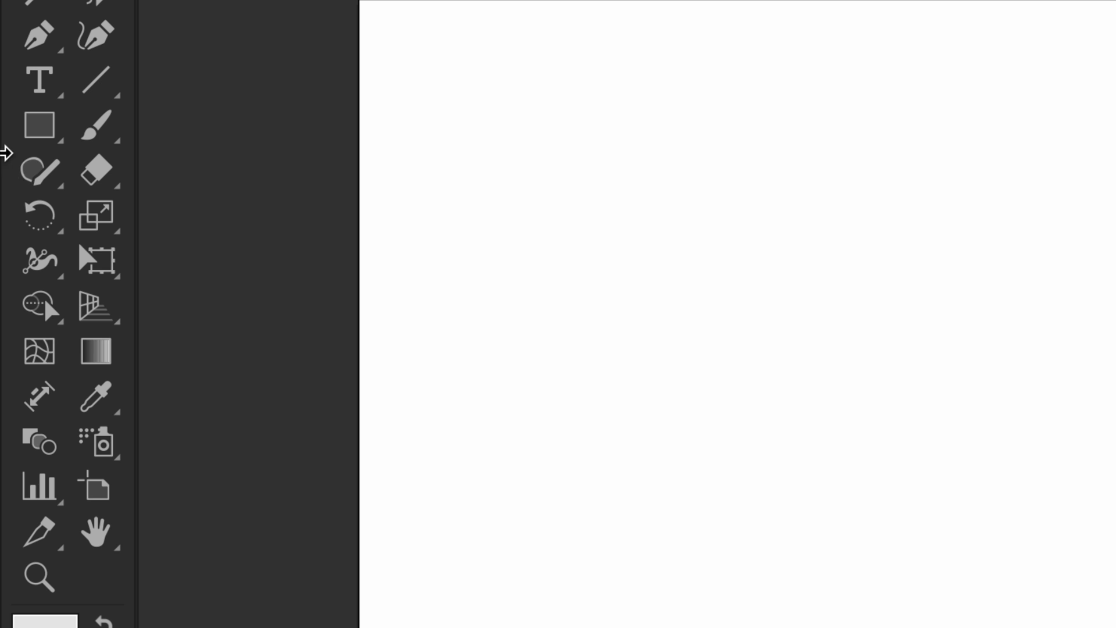
pyautogui.click(34, 172)
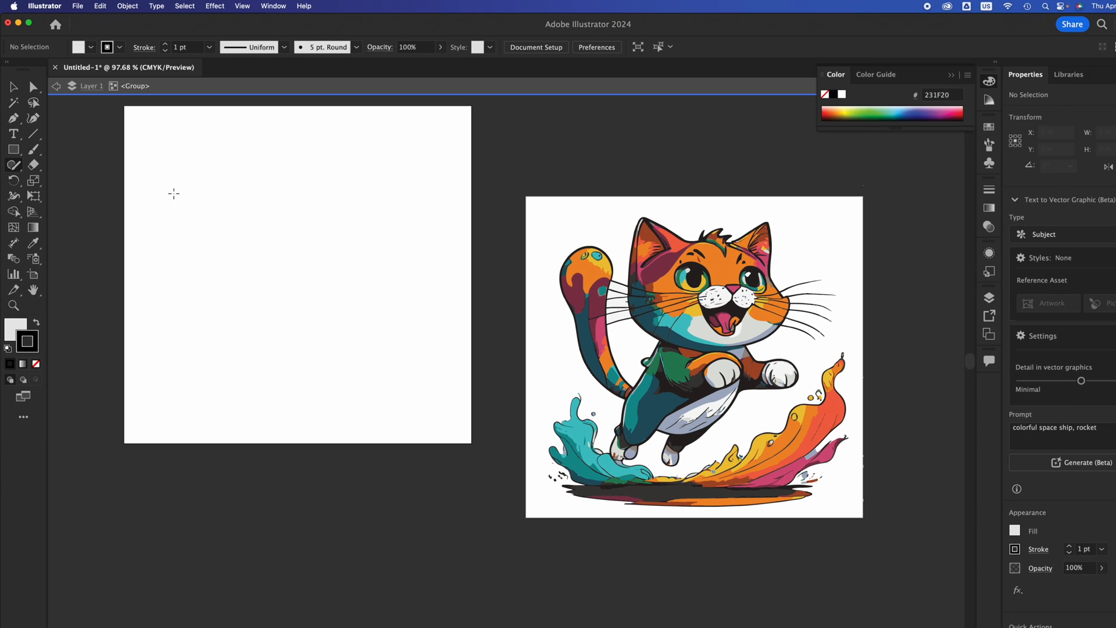
pyautogui.moveTo(174, 194)
pyautogui.mouseDown()
pyautogui.moveTo(281, 295)
pyautogui.moveTo(279, 193)
pyautogui.moveTo(174, 193)
pyautogui.mouseUp()
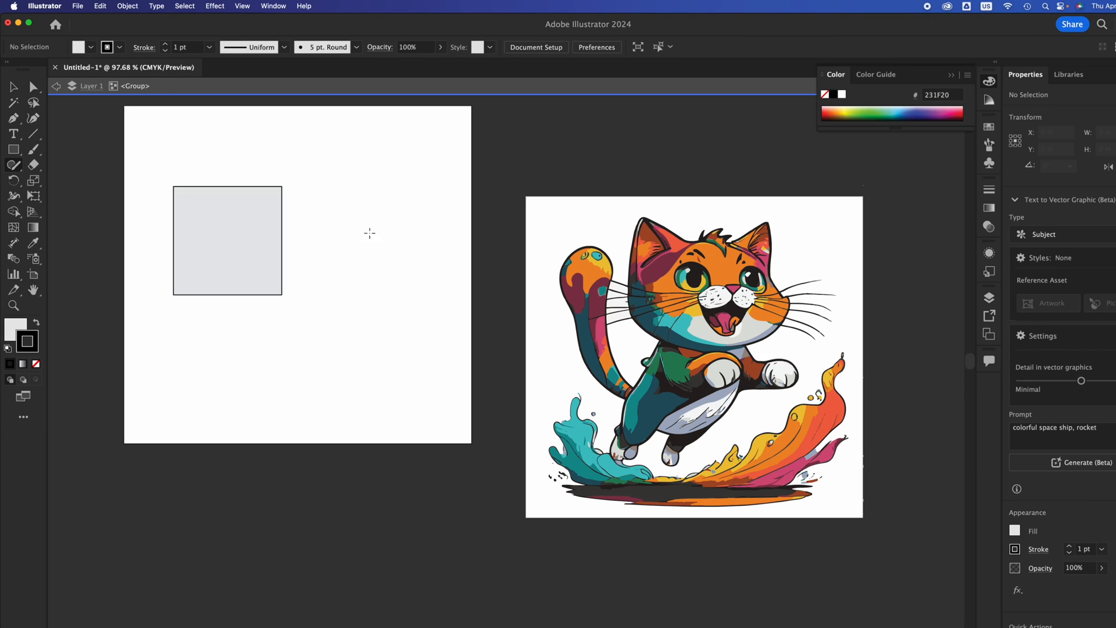
# - Sketch a circle about 0.06 m wide beside the square with the Shaper tool and move it level with the square
pyautogui.moveTo(370, 233)
pyautogui.mouseDown()
pyautogui.moveTo(391, 336)
pyautogui.moveTo(369, 234)
pyautogui.moveTo(335, 236)
pyautogui.mouseUp()
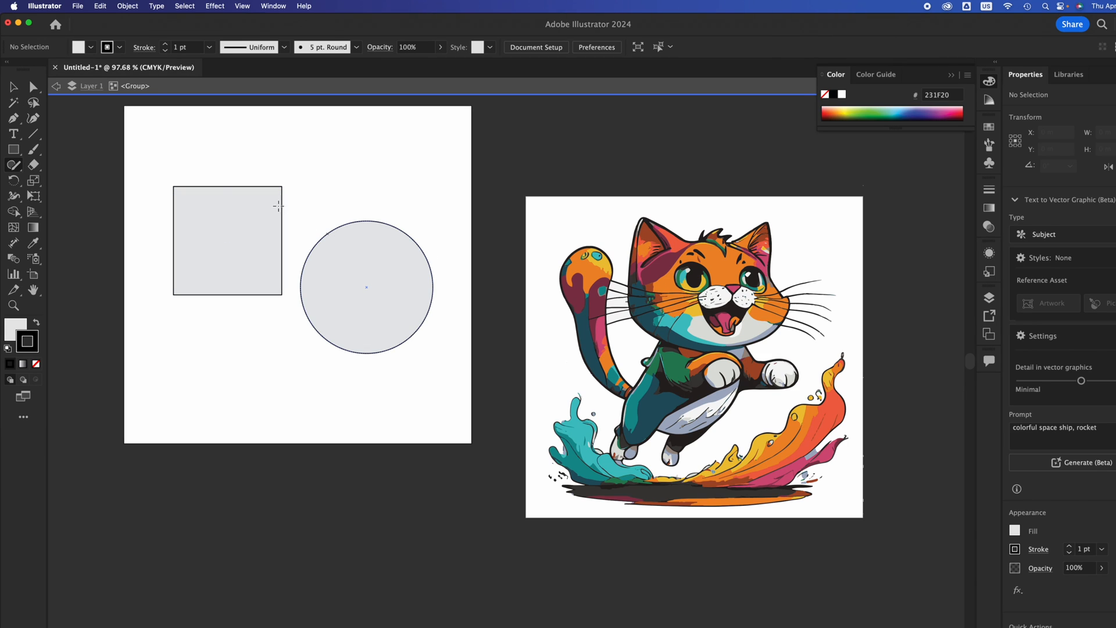
pyautogui.press('v')
pyautogui.moveTo(354, 276); pyautogui.dragTo(361, 225)
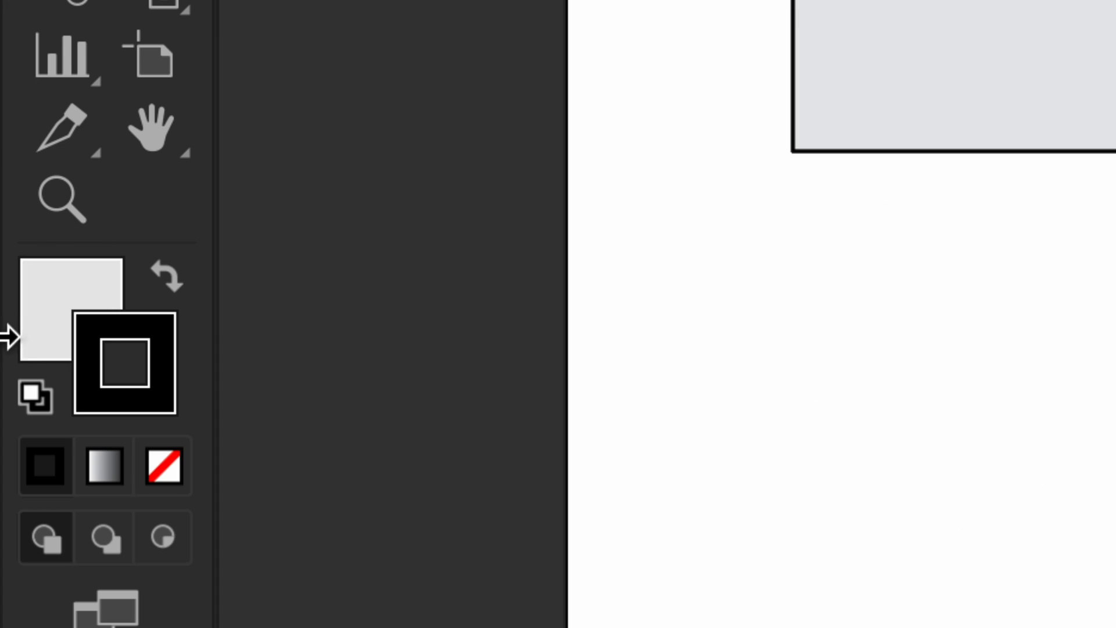
# - Swap the circle's fill and stroke colors and swap them back
pyautogui.doubleClick(141, 361)
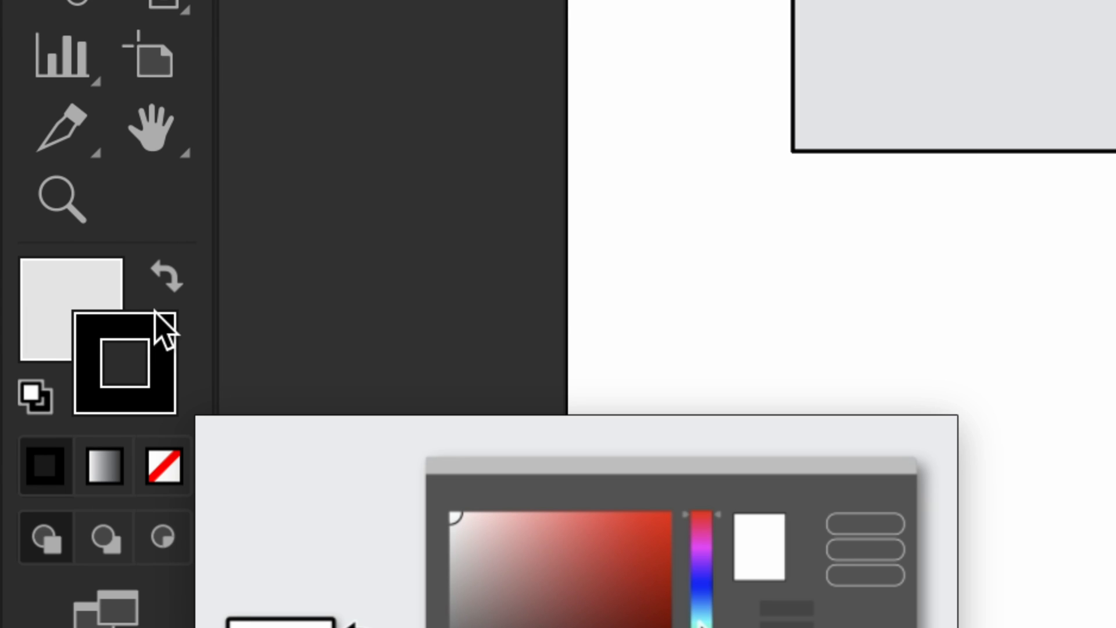
pyautogui.click(166, 282)
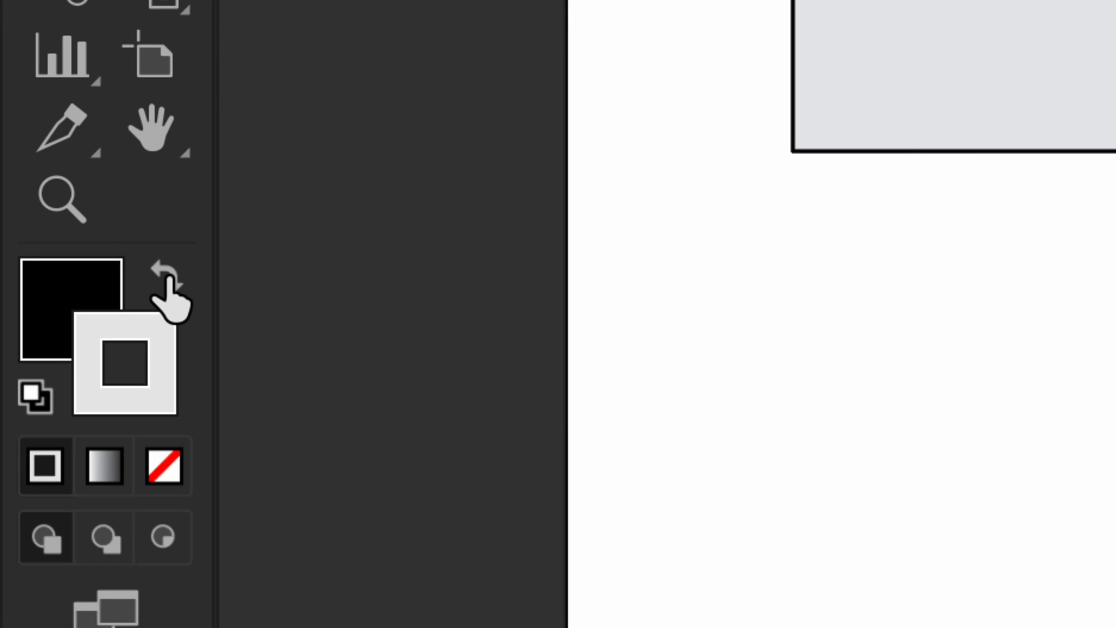
pyautogui.hotkey('shift', 'x')
pyautogui.click(120, 282)
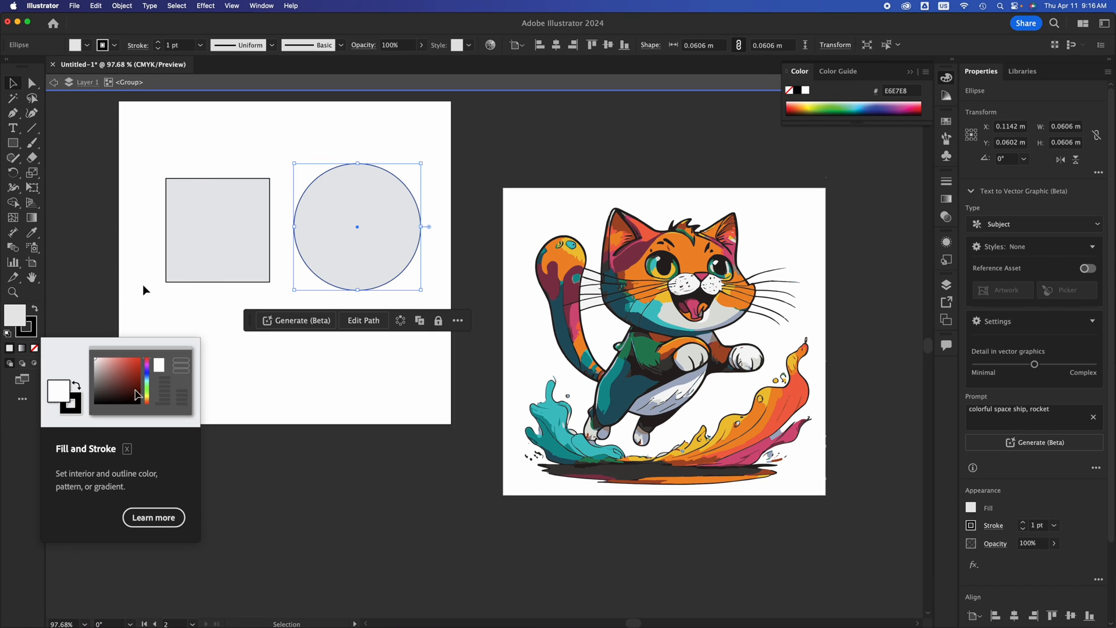
# - Move the circle lower on the artboard and switch to the Painting workspace
pyautogui.moveTo(317, 260); pyautogui.dragTo(315, 316)
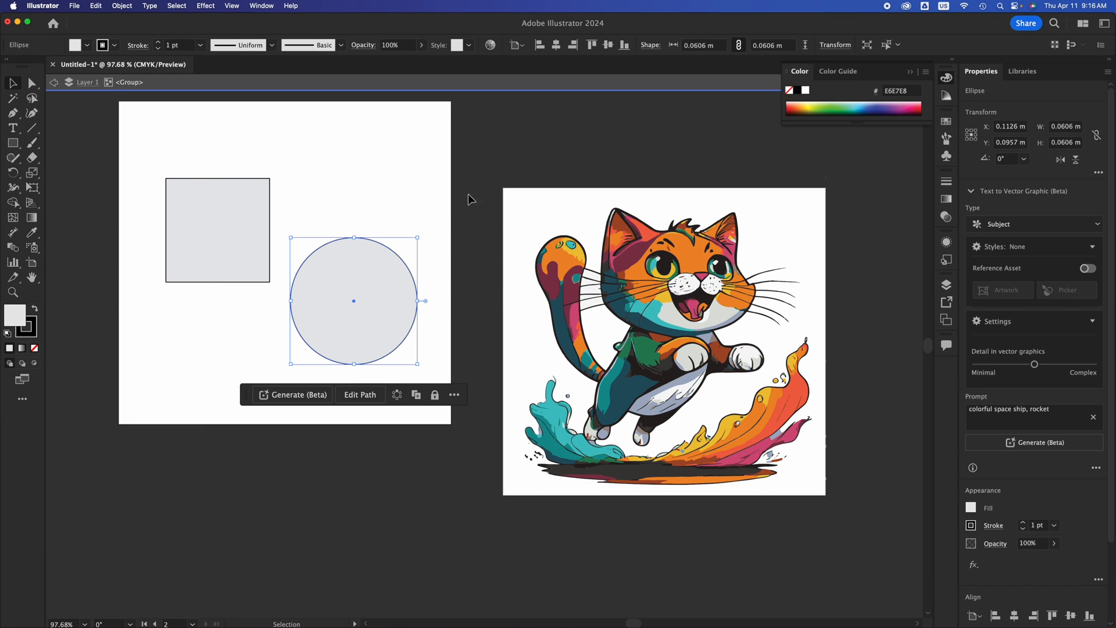
pyautogui.click(1105, 23)
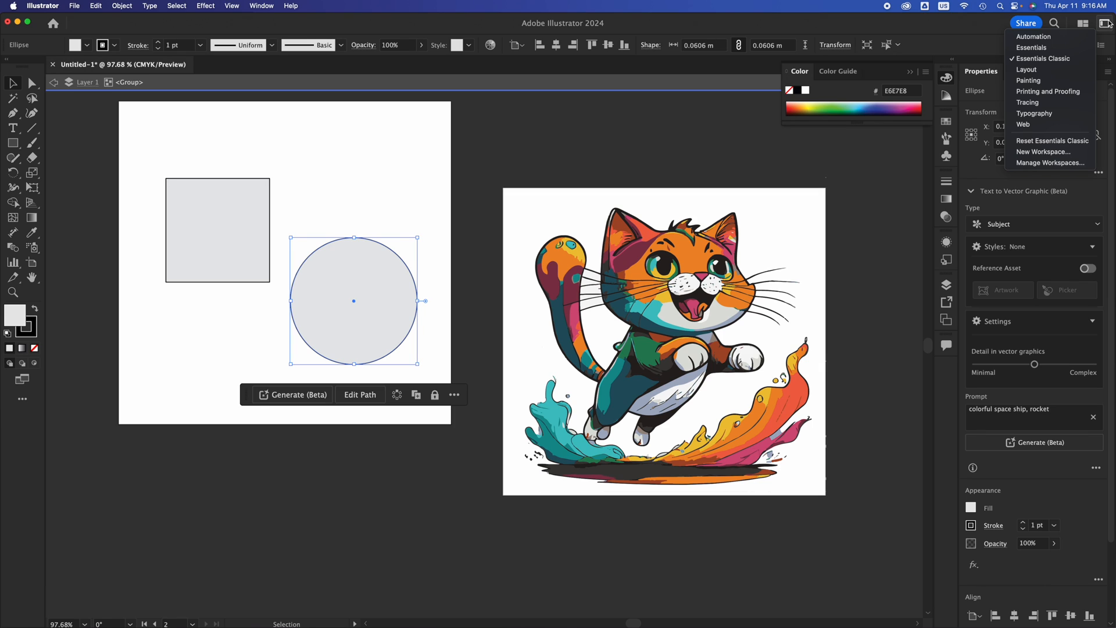
pyautogui.click(1070, 81)
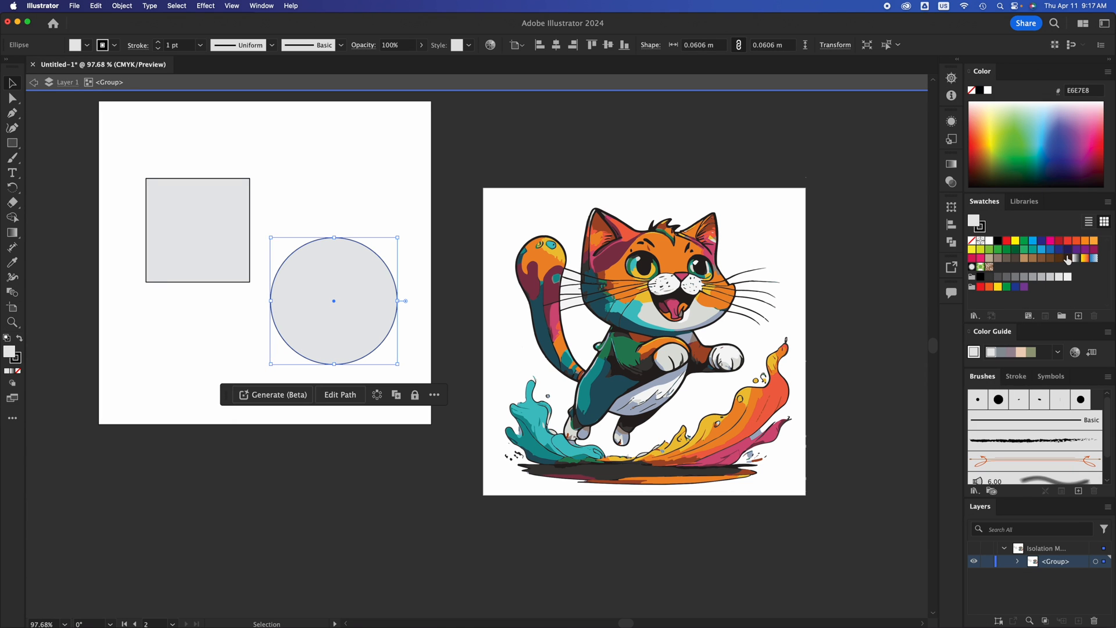
# - Fill the circle with the green swatch and set its stroke color to the light blue swatch (00AEEF)
pyautogui.click(1041, 241)
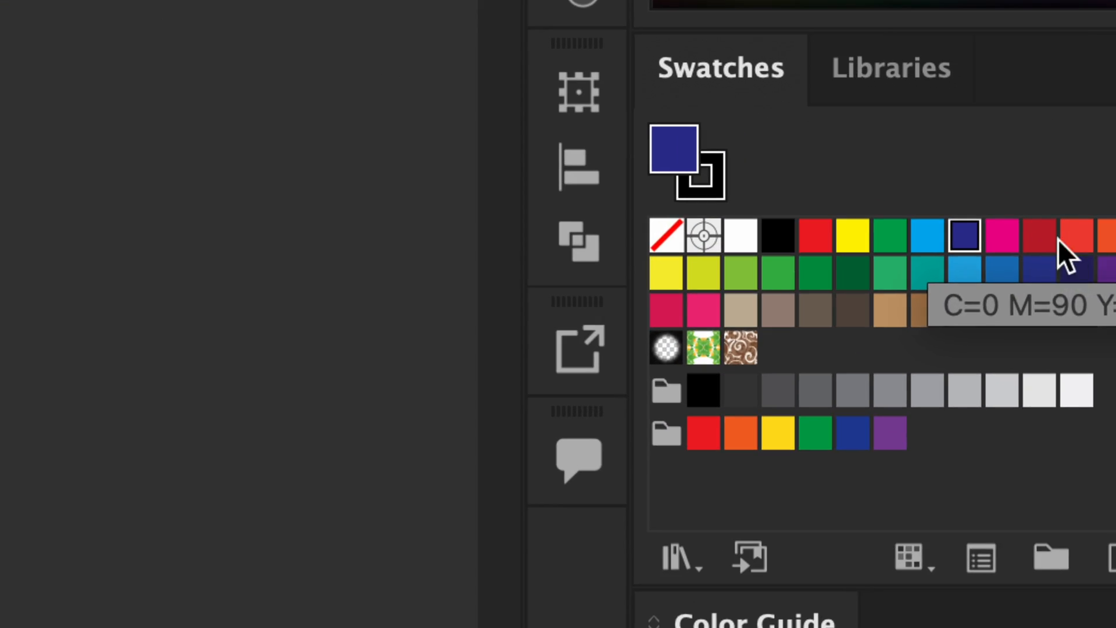
pyautogui.click(889, 237)
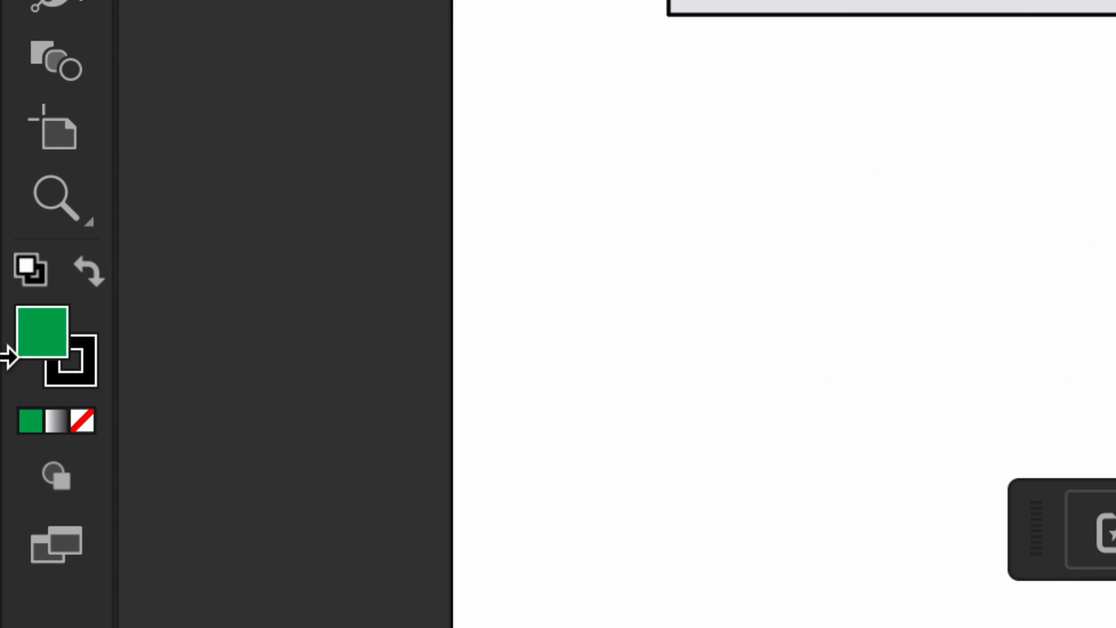
pyautogui.click(87, 349)
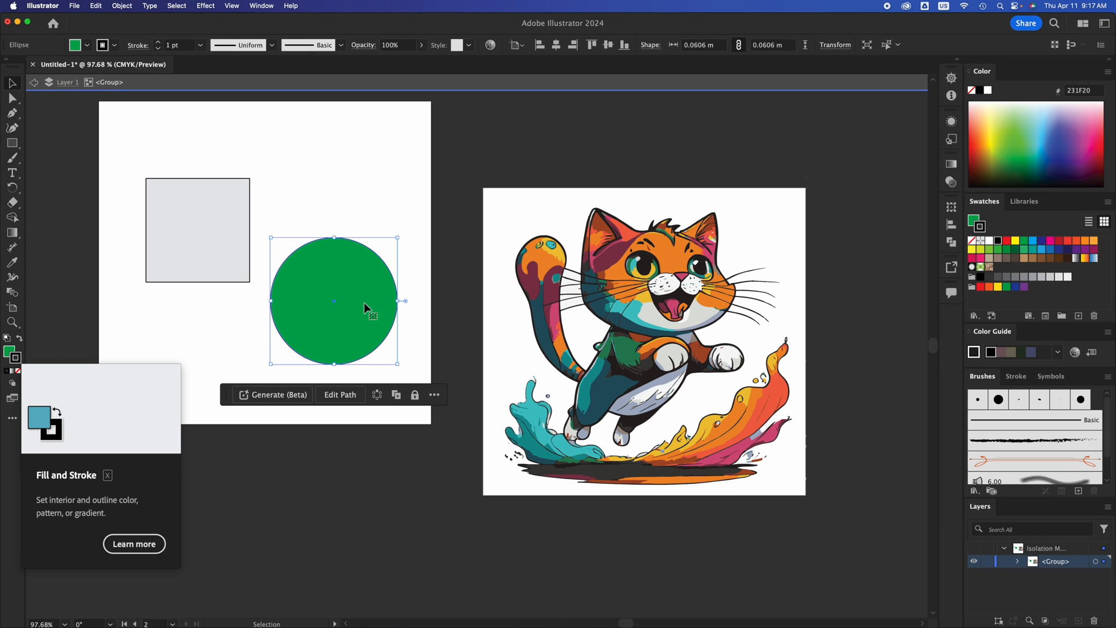
pyautogui.click(1063, 244)
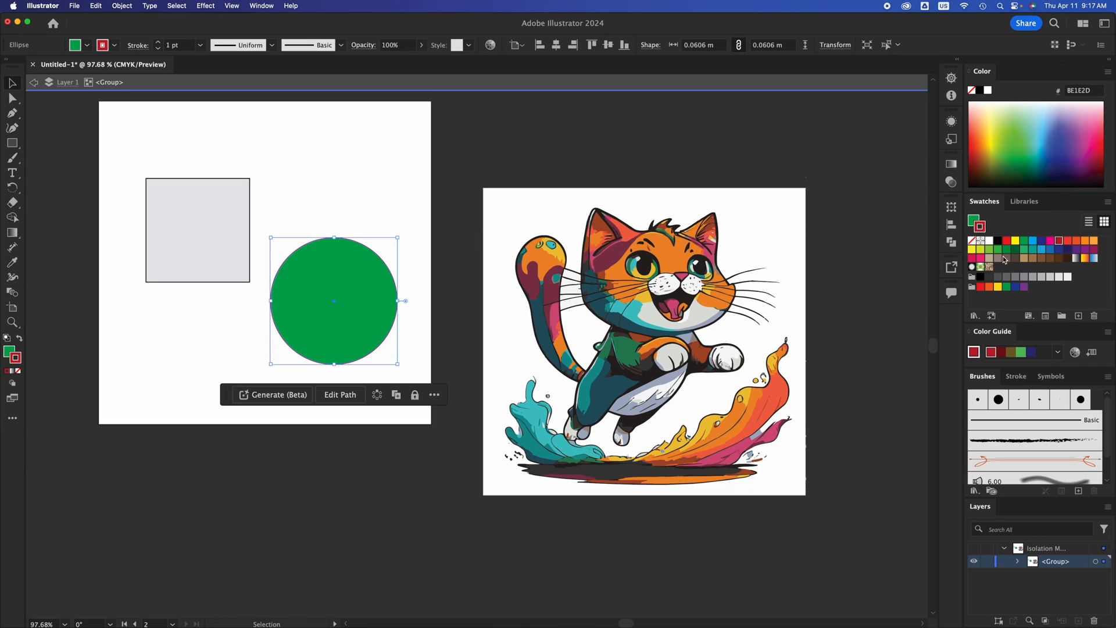
pyautogui.click(973, 250)
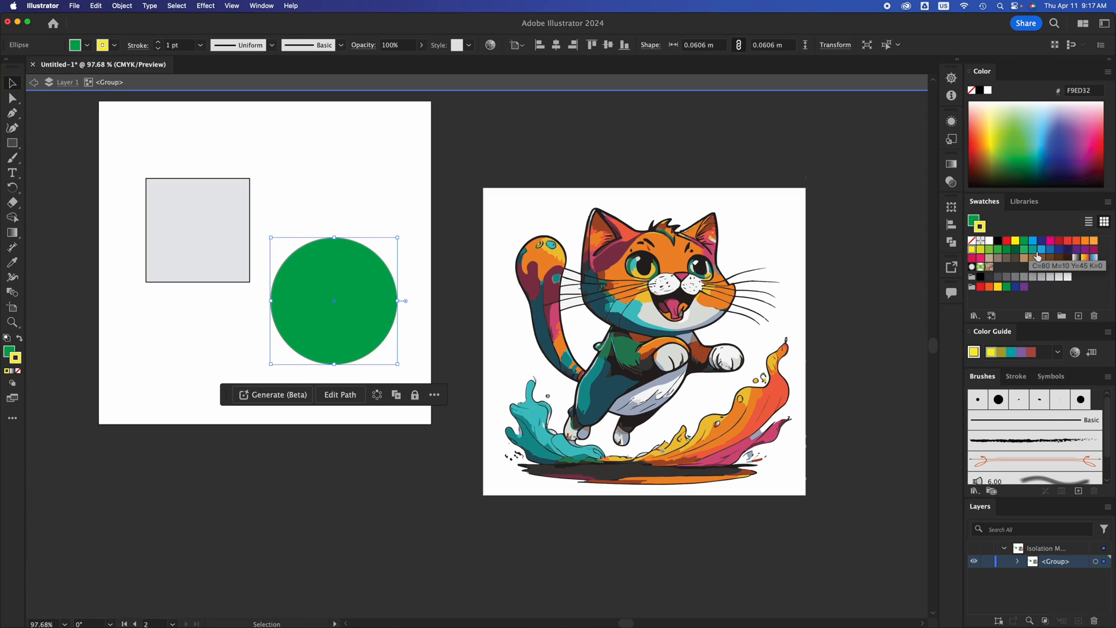
pyautogui.click(999, 242)
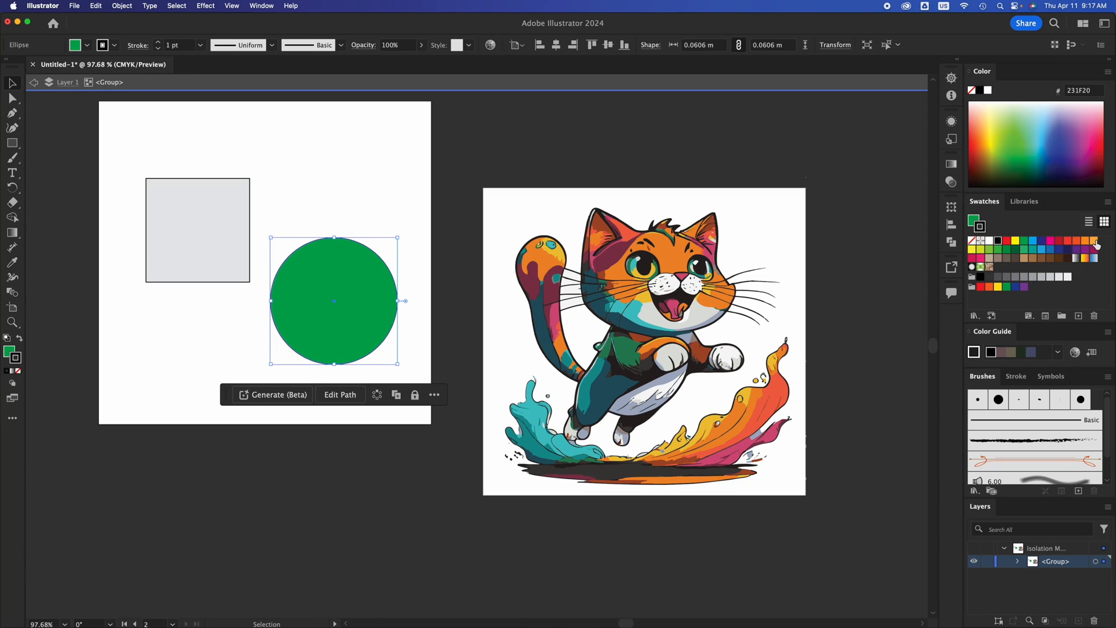
pyautogui.click(1033, 241)
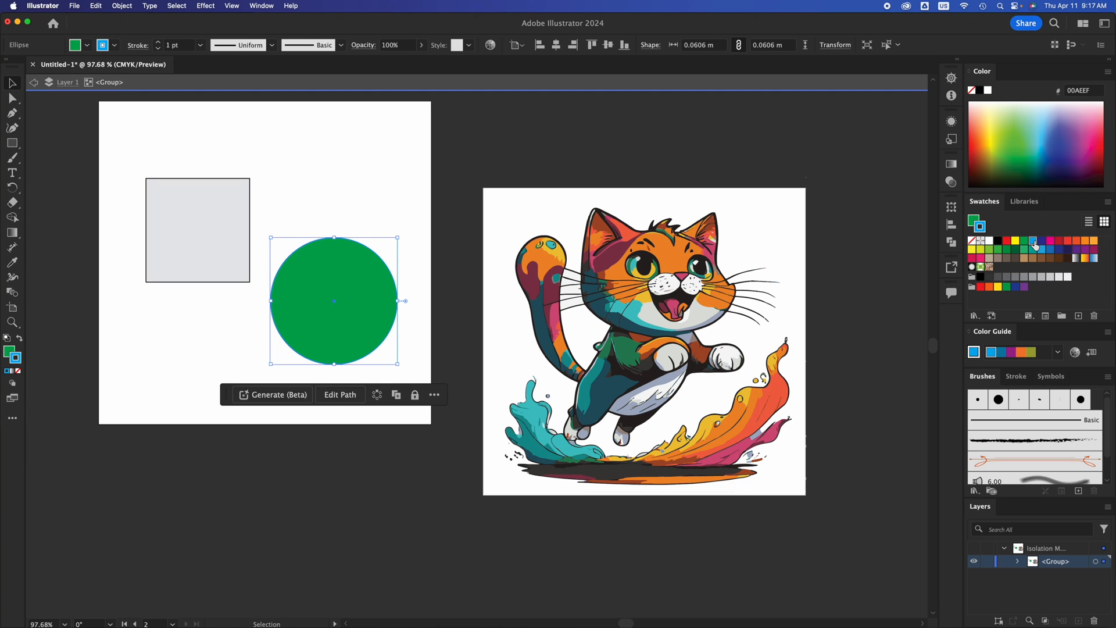
pyautogui.click(409, 257)
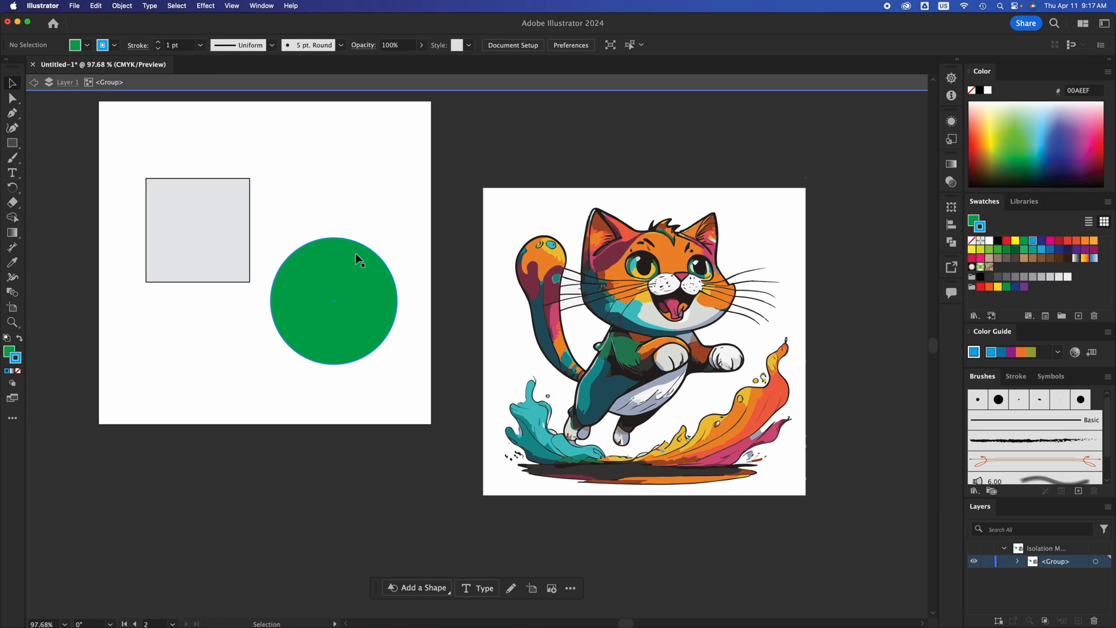
pyautogui.scroll(10, 355, 257)
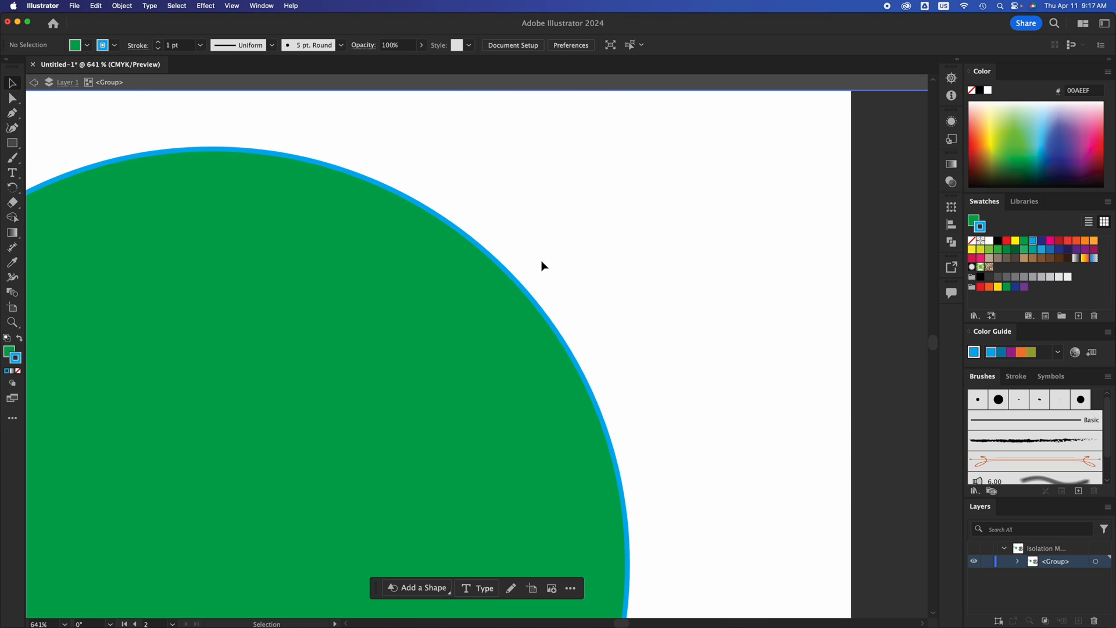
# - Set the green circle's stroke to None and move the circle to the upper-left area of its artboard
pyautogui.click(472, 298)
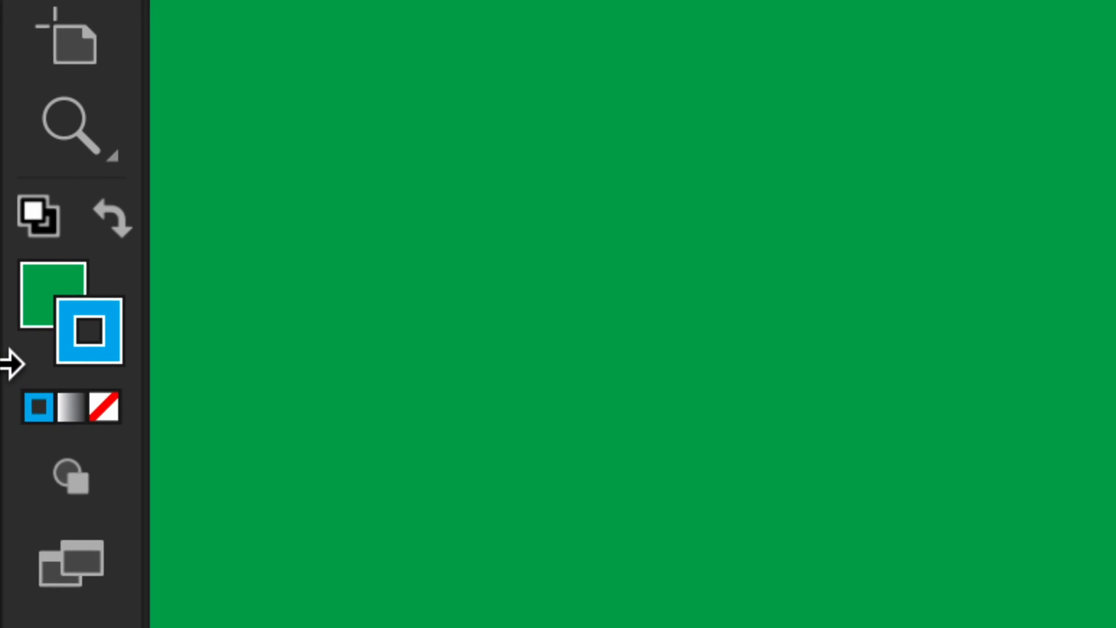
pyautogui.click(107, 411)
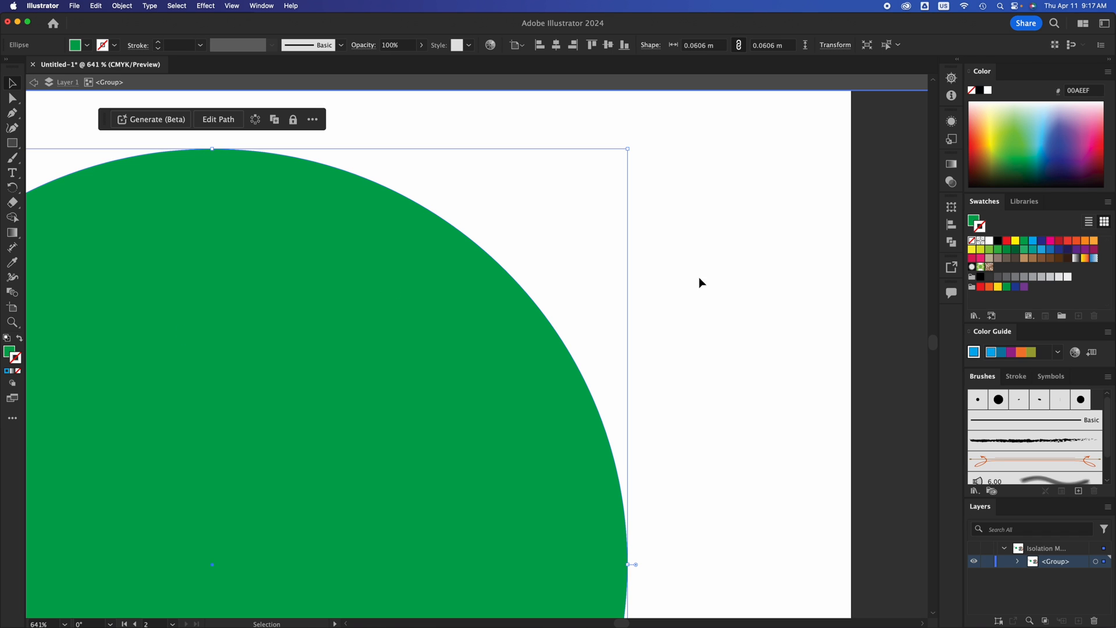
pyautogui.scroll(-10, 776, 299)
pyautogui.scroll(-2, 776, 299)
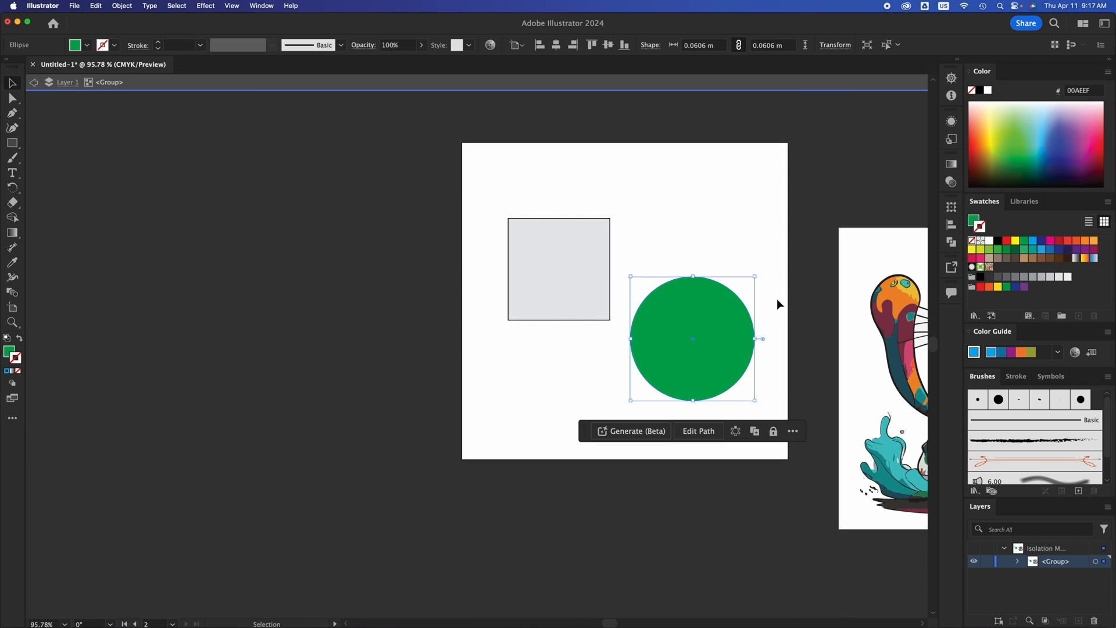
pyautogui.hscroll(4, 776, 299)
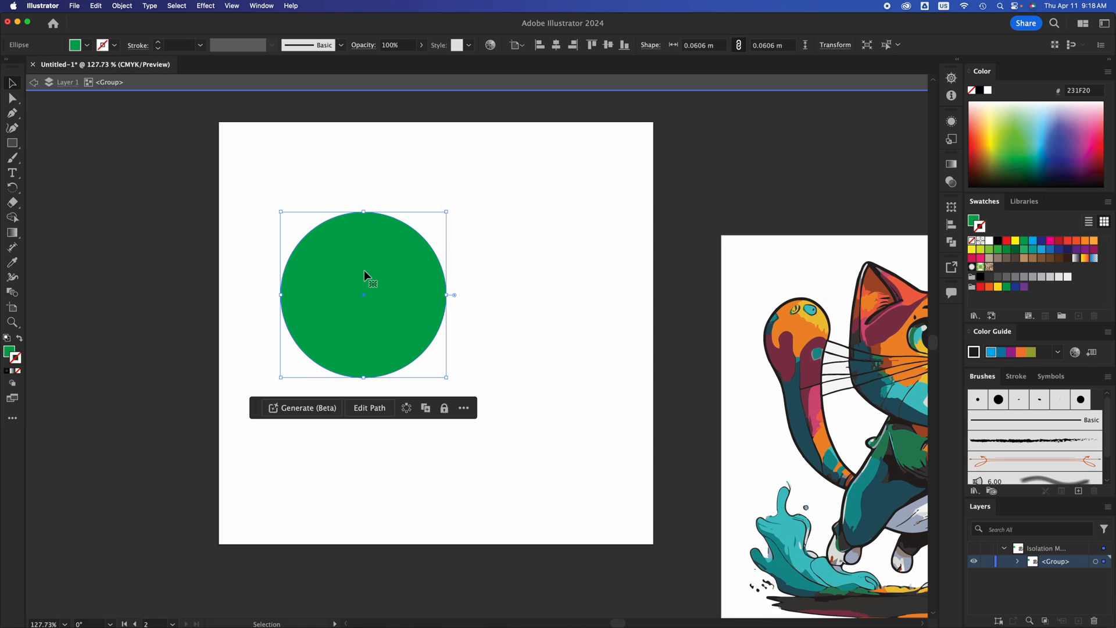
pyautogui.hscroll(2, 364, 270)
pyautogui.moveTo(364, 286); pyautogui.dragTo(354, 238)
# - Paste a copy of the green circle, place it overlapping the artboard's right edge, and delete it
pyautogui.hotkey('ctrl', 'c')
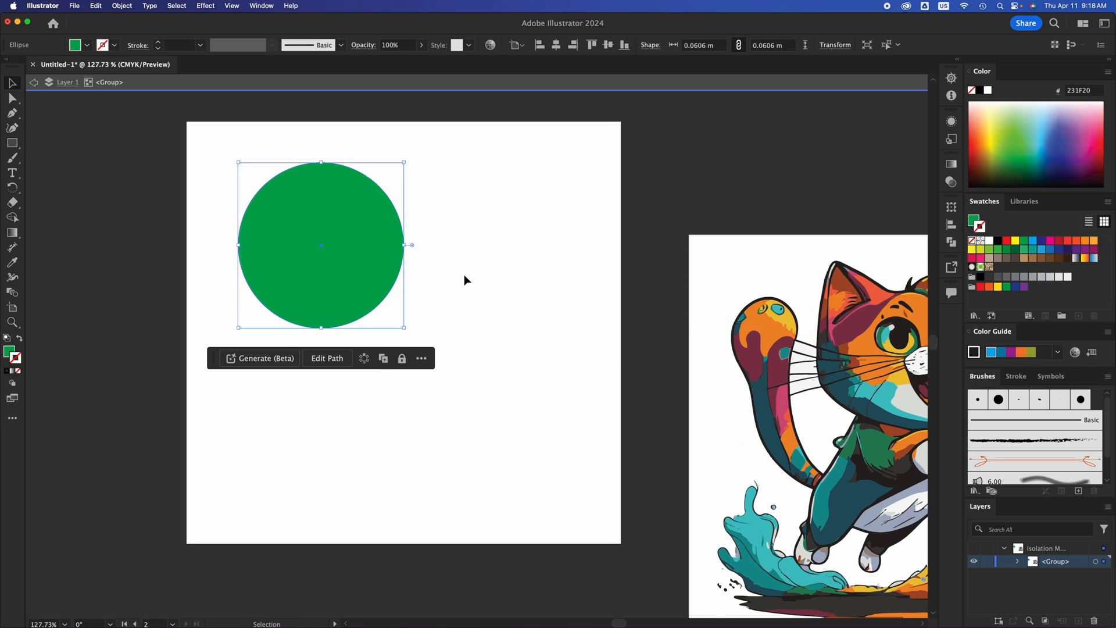
pyautogui.hotkey('ctrl', 'v')
pyautogui.moveTo(509, 313); pyautogui.dragTo(584, 224)
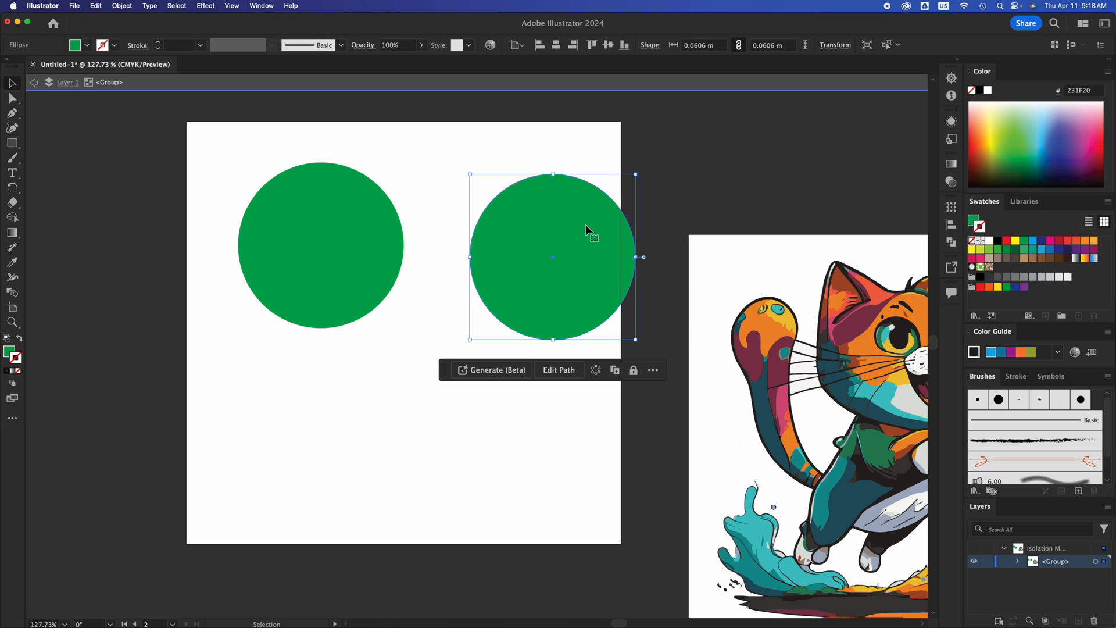
pyautogui.press('Delete')
# - Copy the green circle again, paste the duplicate beside the original within the artboard, and delete the duplicate
pyautogui.click(362, 227)
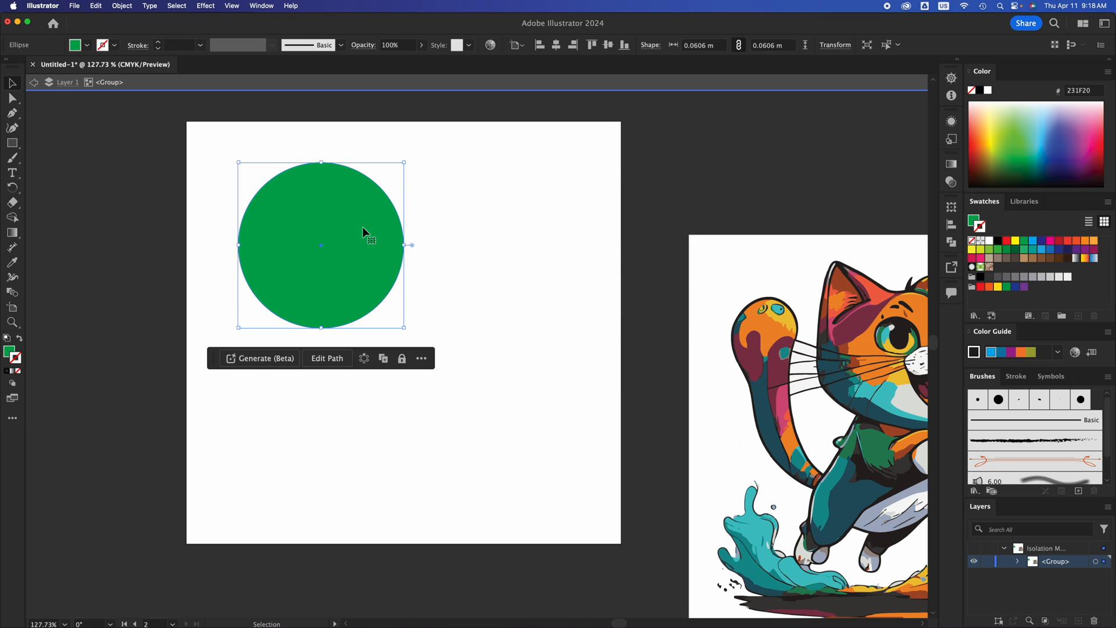
pyautogui.rightClick(363, 229)
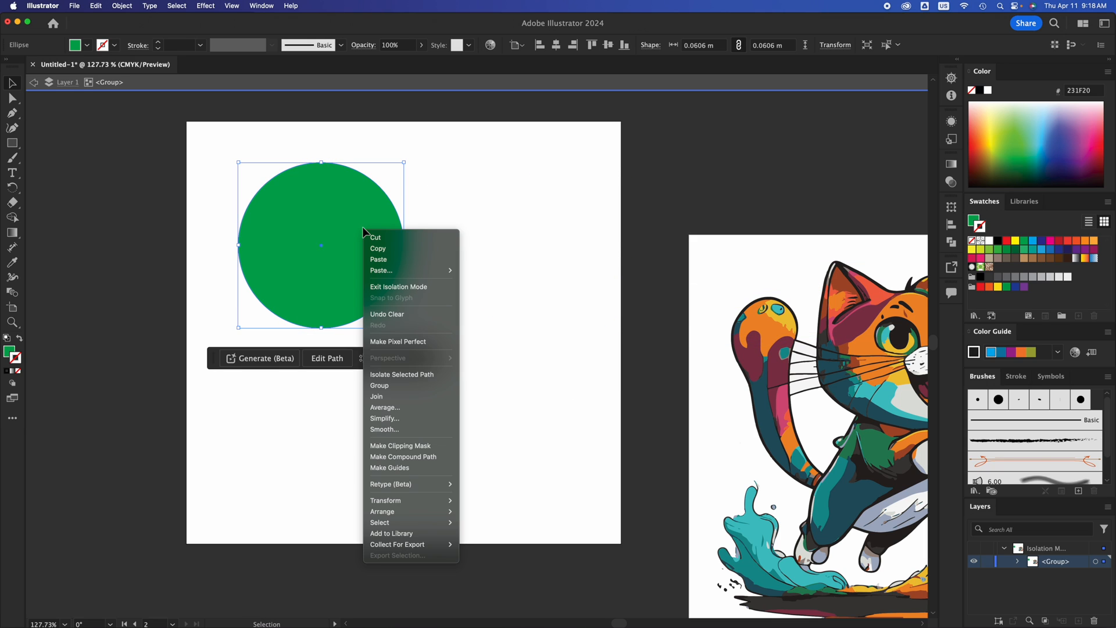
pyautogui.click(393, 250)
pyautogui.click(520, 238)
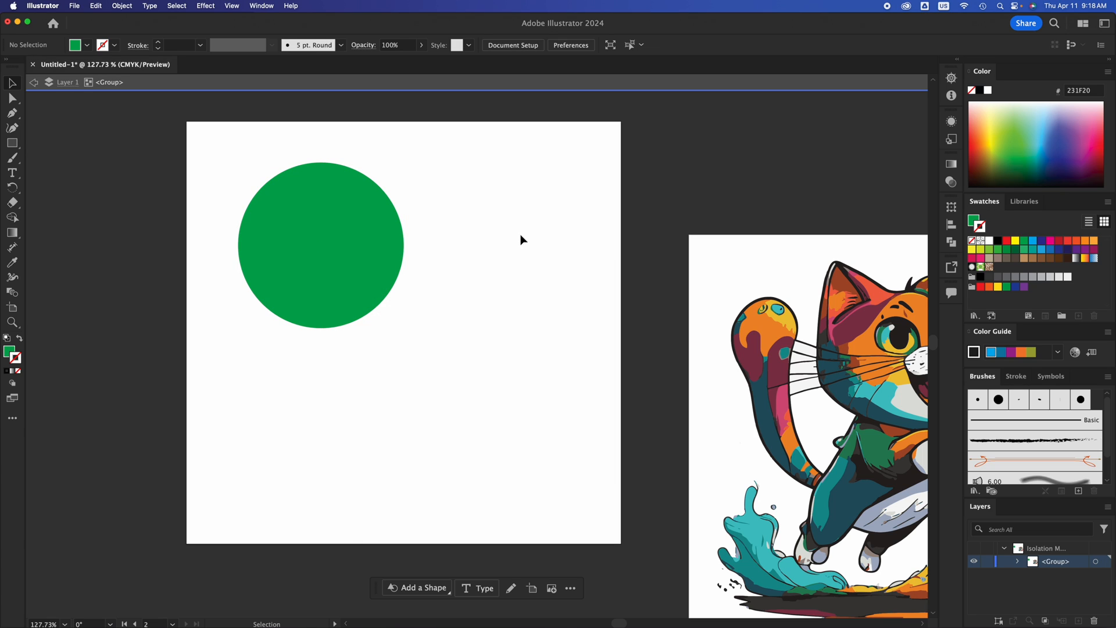
pyautogui.rightClick(521, 239)
pyautogui.click(527, 262)
pyautogui.moveTo(483, 300); pyautogui.dragTo(514, 215)
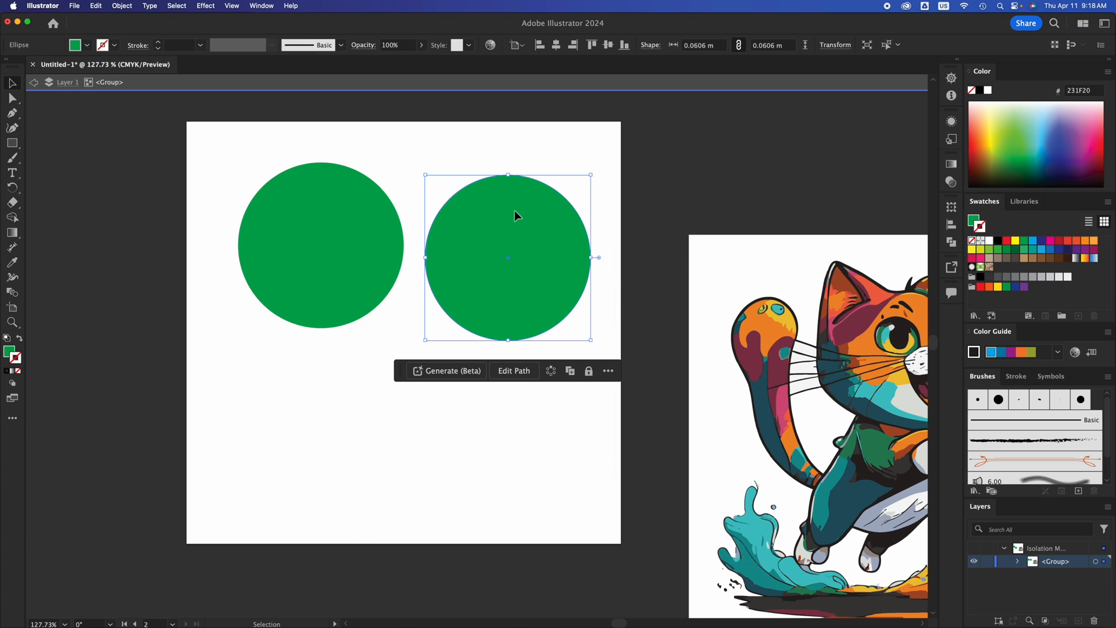
pyautogui.press('Delete')
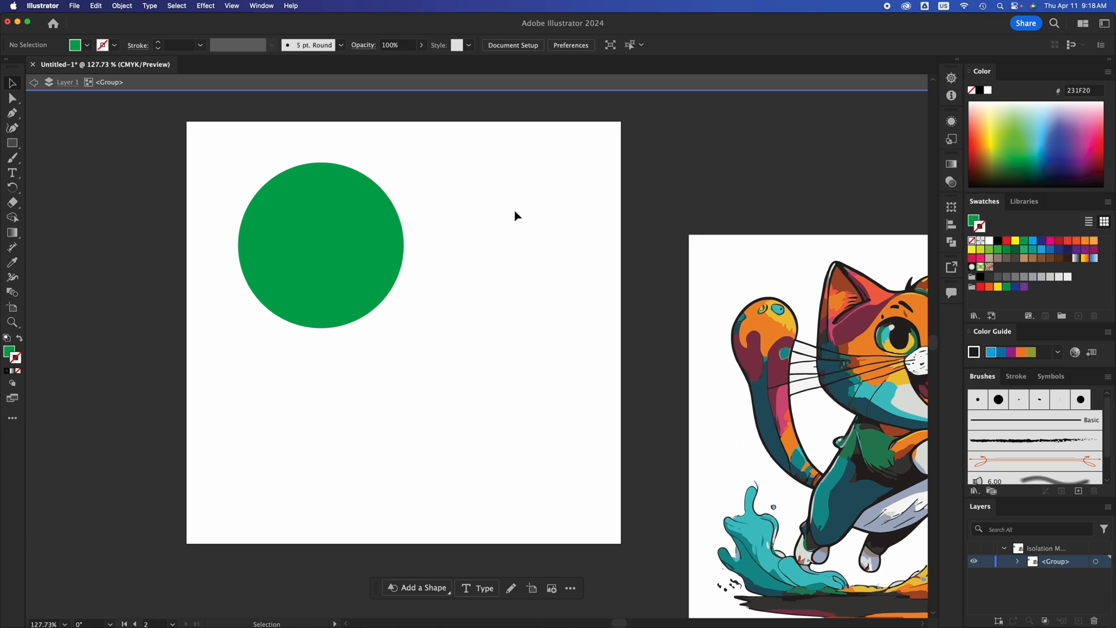
# - Duplicate the green circle horizontally beside the original and move the copy to the lower middle of the artboard
pyautogui.click(372, 226)
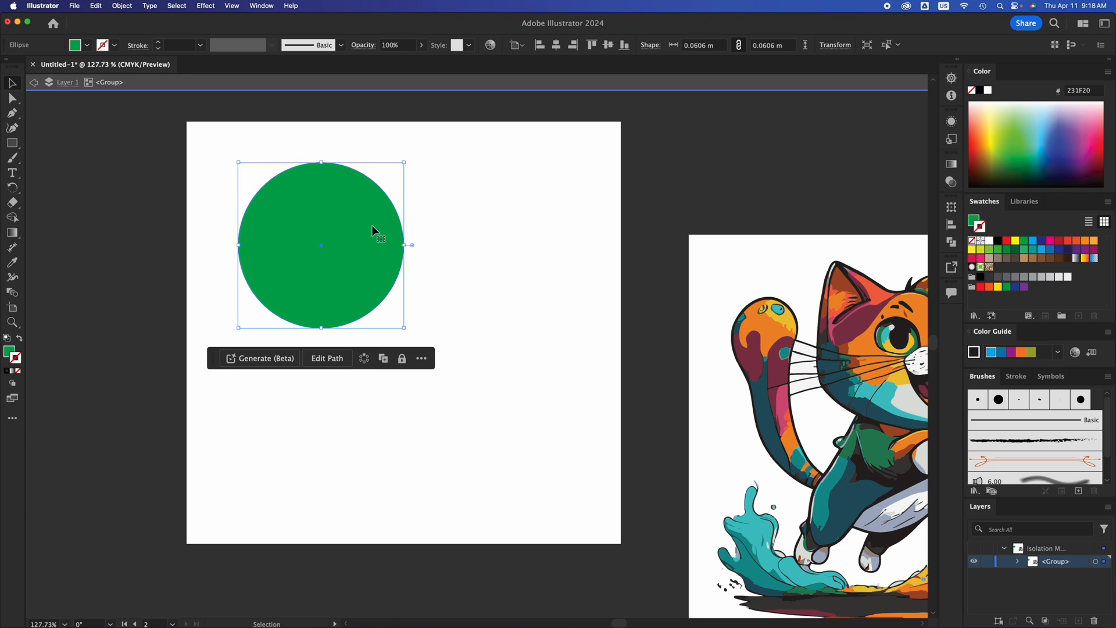
pyautogui.moveTo(375, 230); pyautogui.dragTo(560, 233)
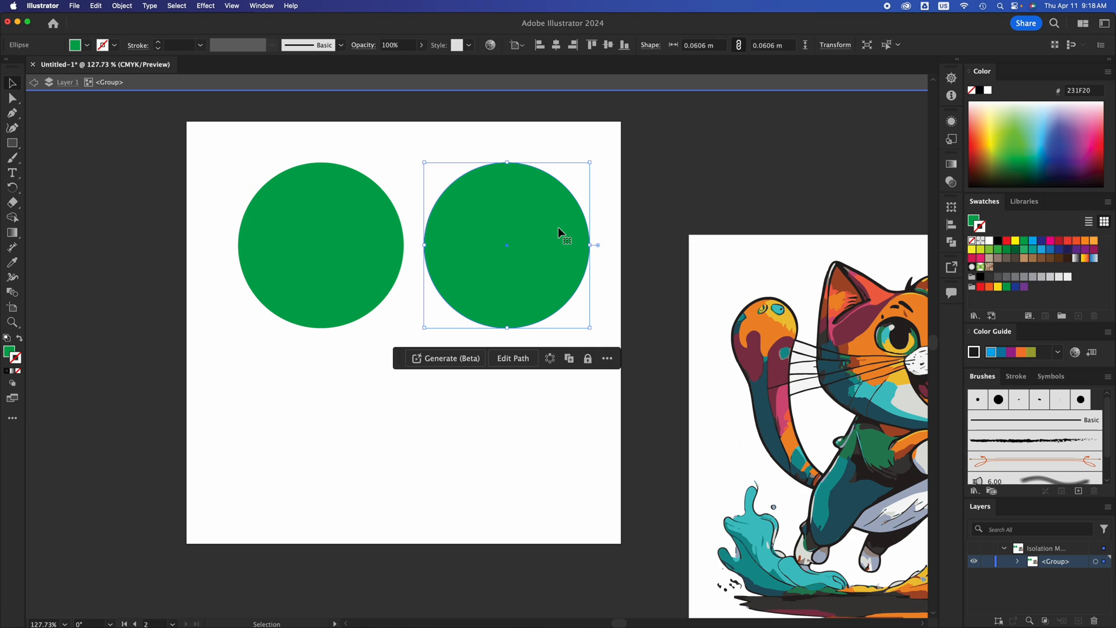
pyautogui.scroll(3, 558, 227)
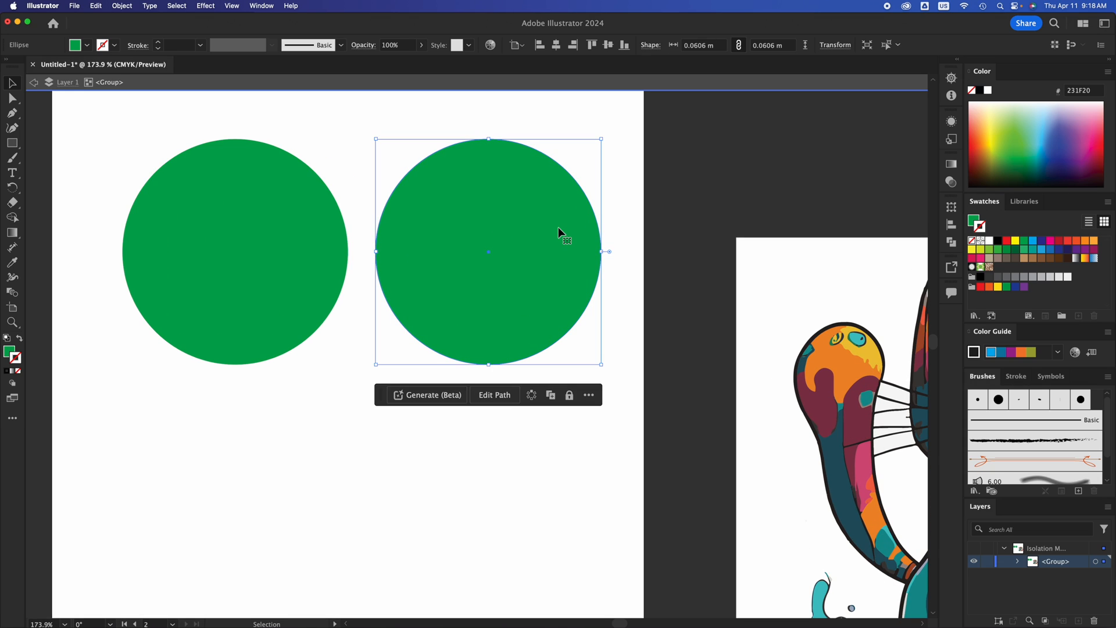
pyautogui.moveTo(558, 227); pyautogui.dragTo(455, 421)
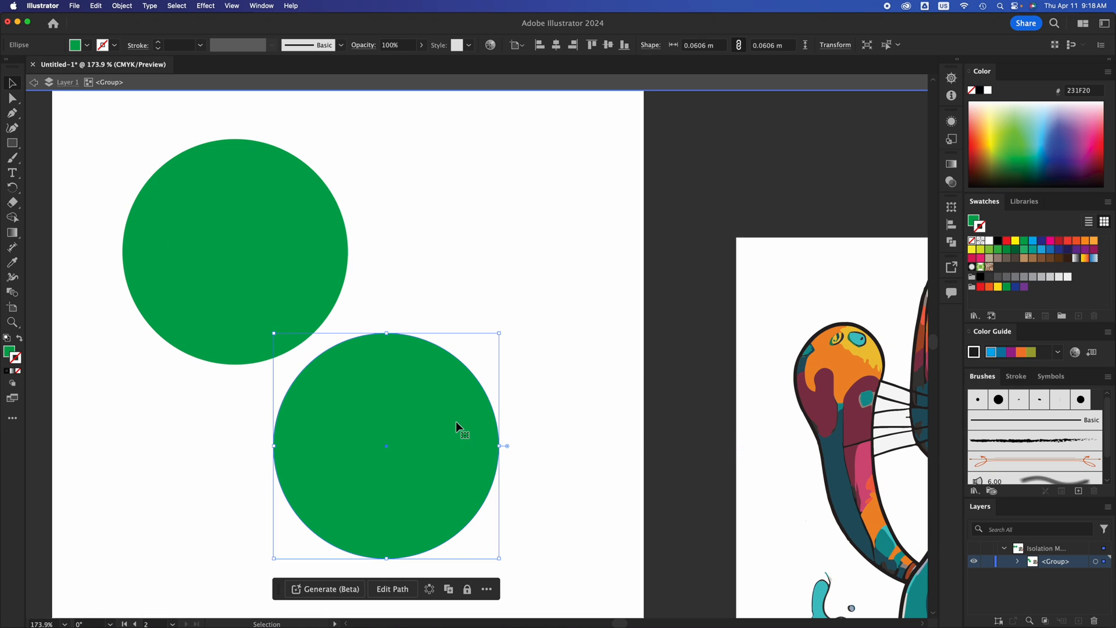
# - Scale the upper circle down to about 0.0376 m wide and stack it and a duplicate of it above the large circle
pyautogui.click(295, 270)
pyautogui.moveTo(348, 139); pyautogui.dragTo(261, 196)
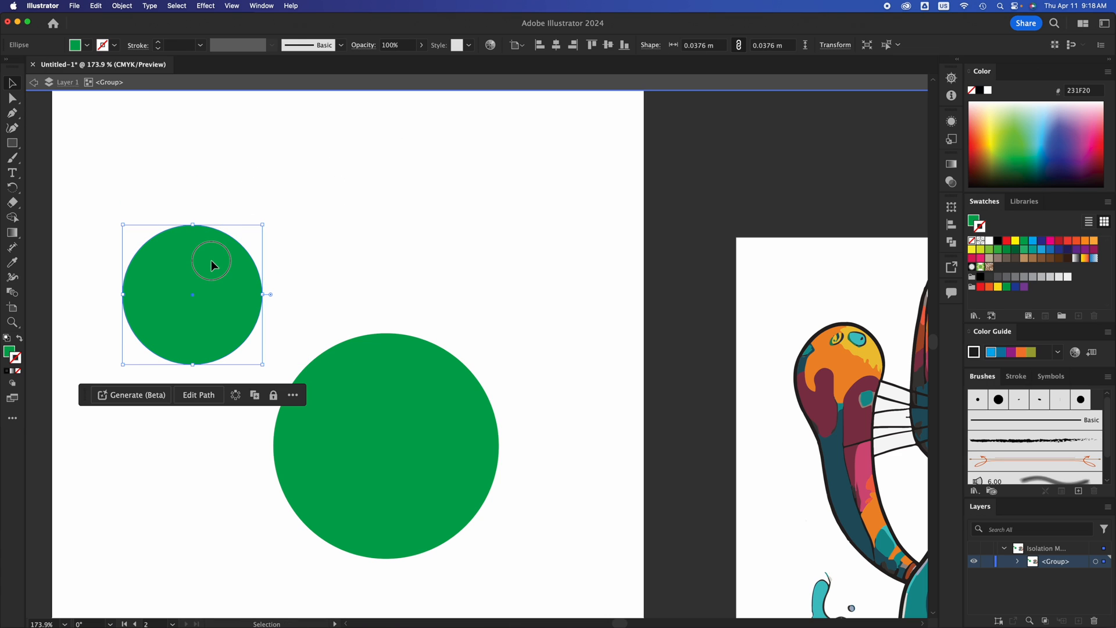
pyautogui.moveTo(218, 262); pyautogui.dragTo(399, 204)
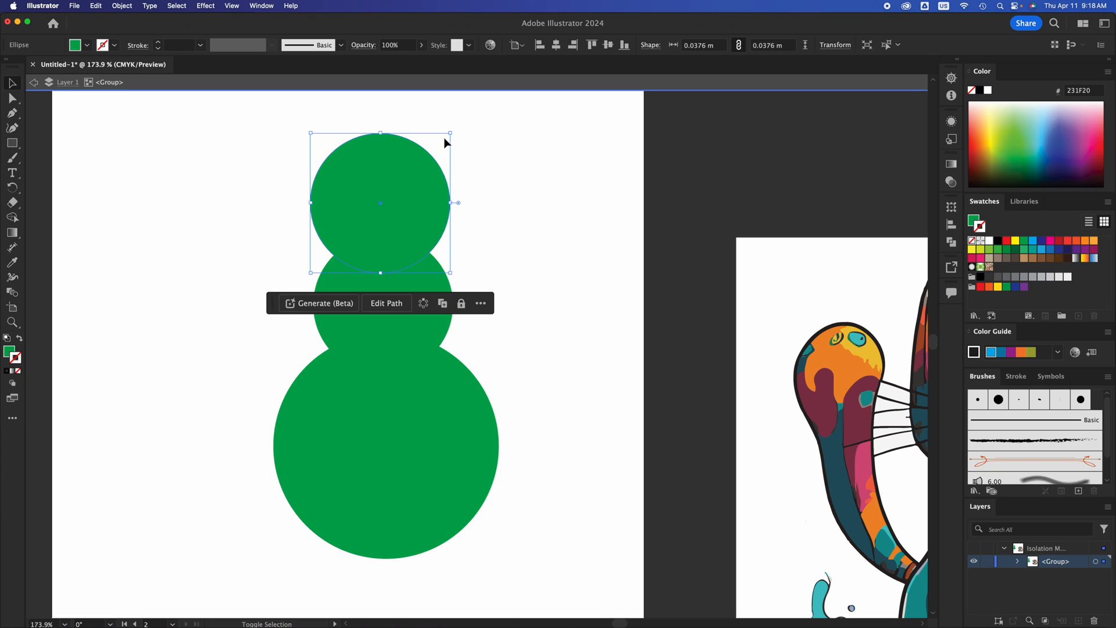
# - Scale the topmost circle down to about 0.0284 m wide and center it above the other two circles
pyautogui.moveTo(452, 132); pyautogui.dragTo(550, 146)
pyautogui.moveTo(429, 186); pyautogui.dragTo(413, 186)
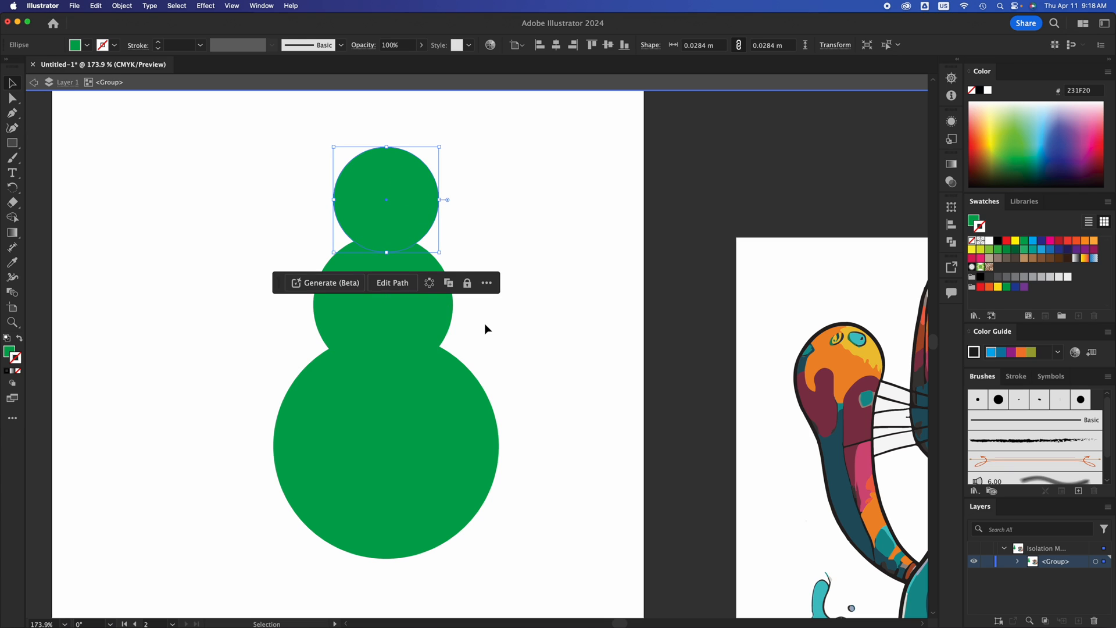
pyautogui.click(397, 293)
pyautogui.click(387, 219)
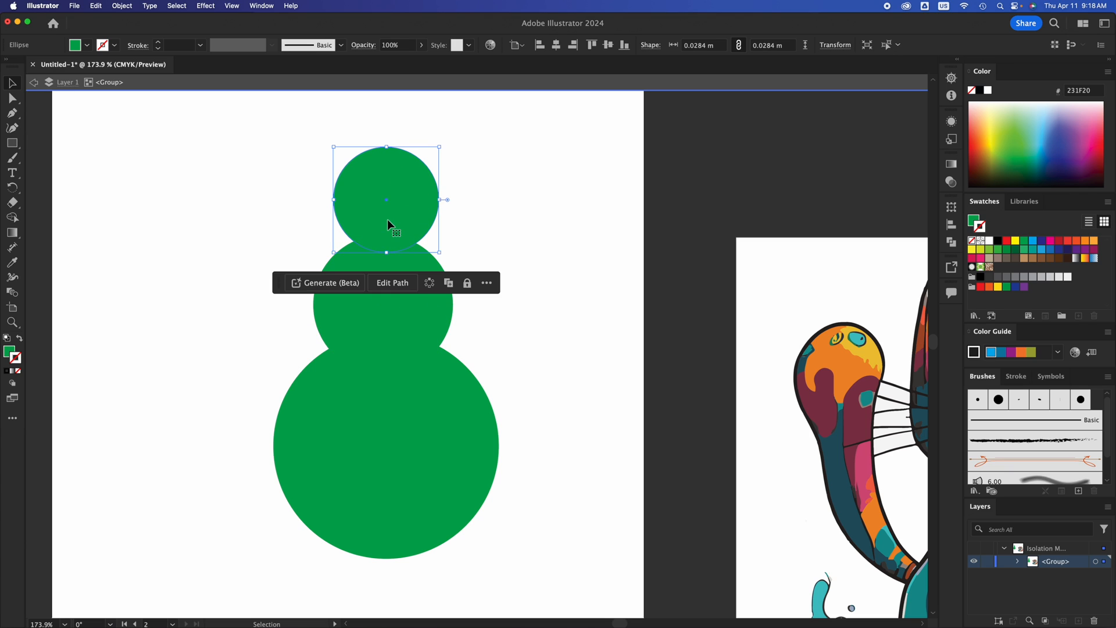
pyautogui.click(386, 441)
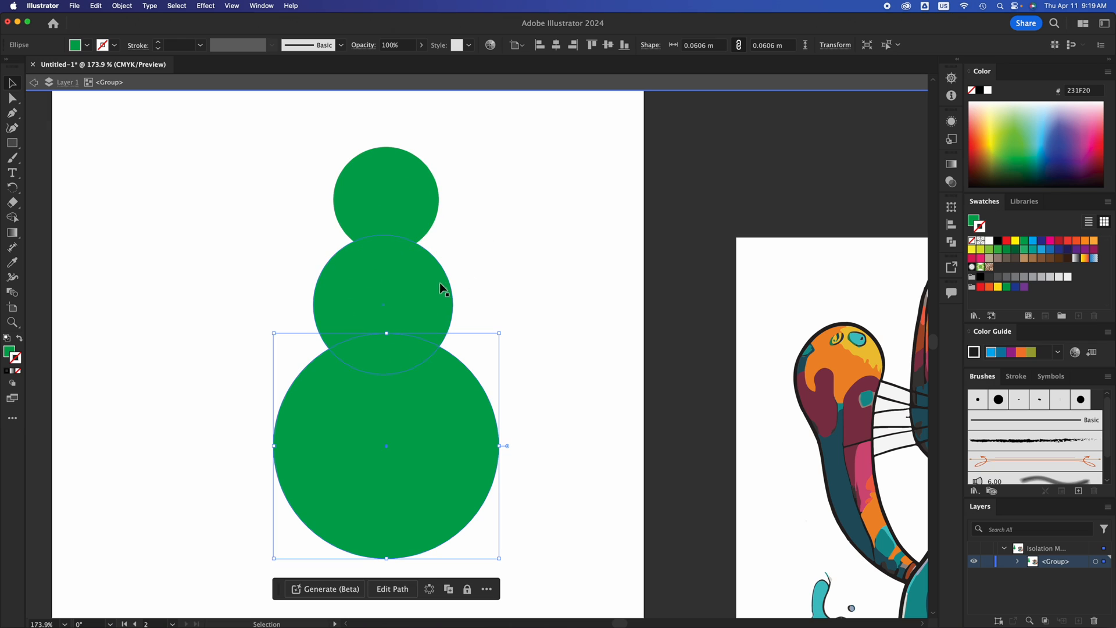
pyautogui.click(480, 301)
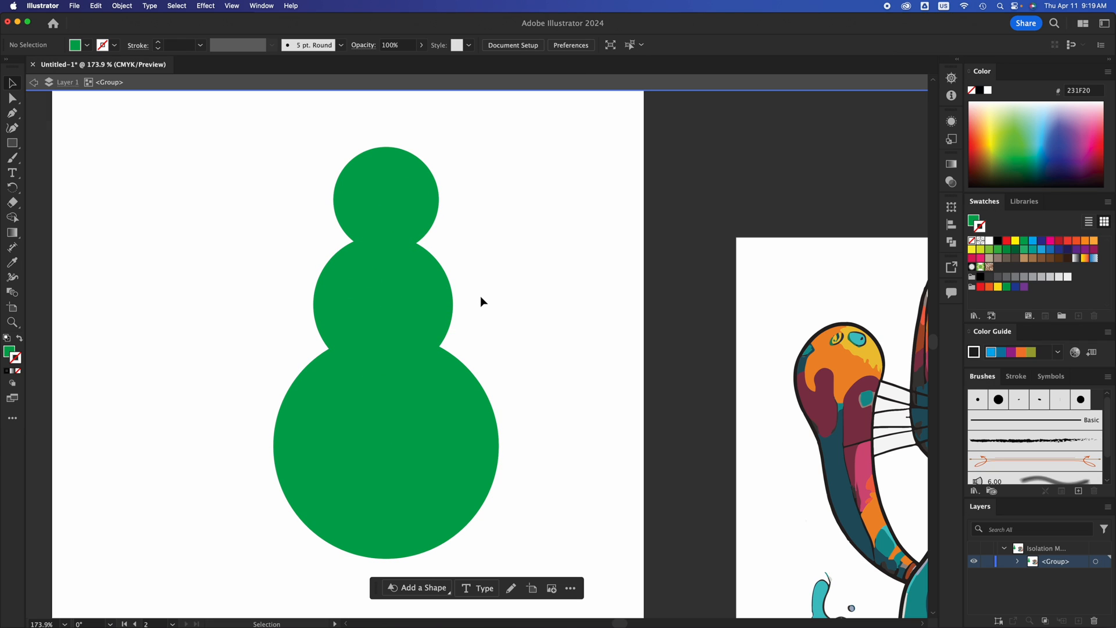
# - Switch the workspace to Essentials Classic
pyautogui.hscroll(2, 484, 298)
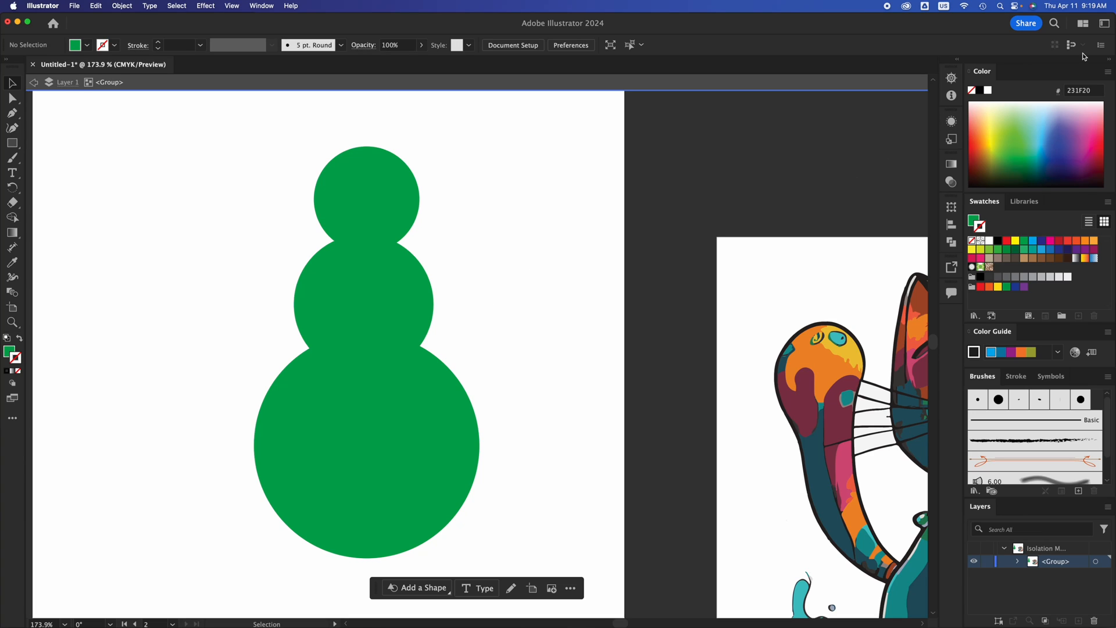
pyautogui.click(1109, 27)
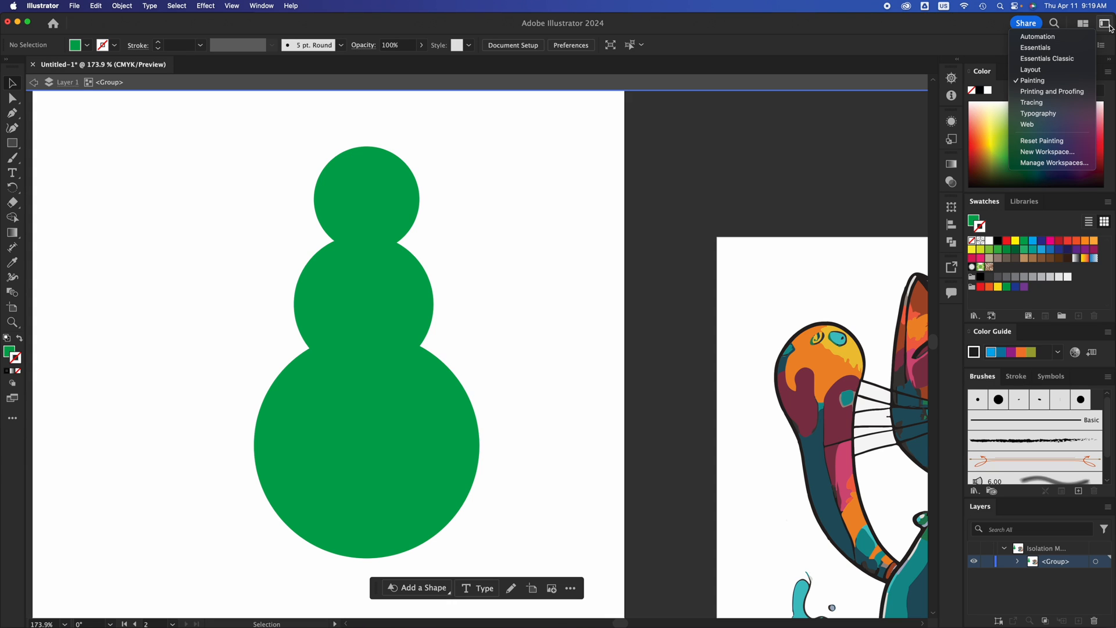
pyautogui.click(1046, 58)
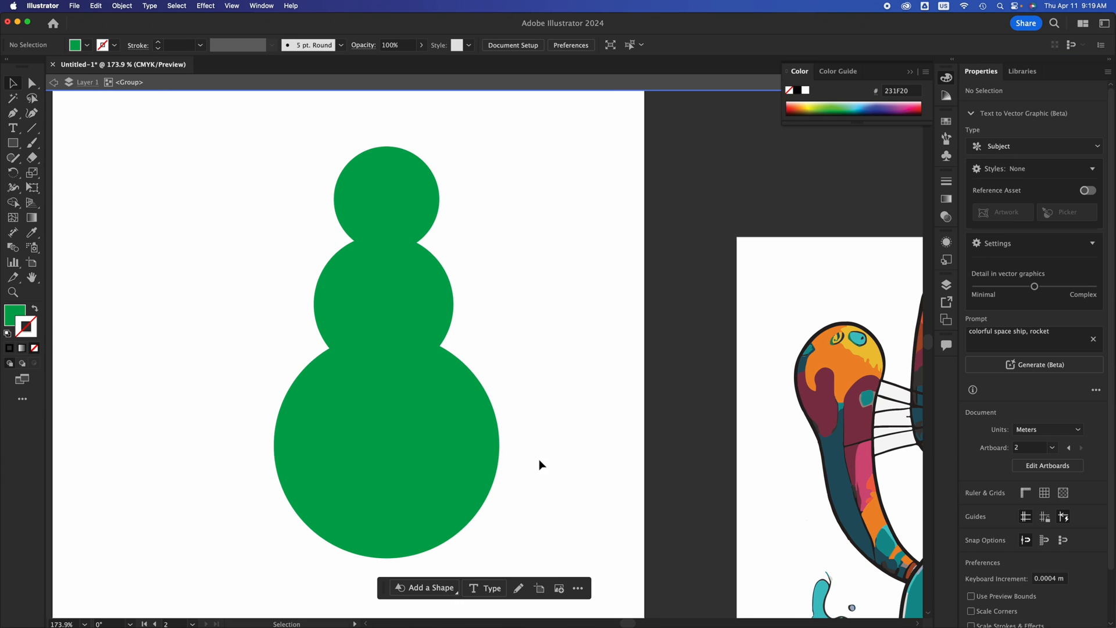
# - Group the three stacked green circles and move the group slightly right and down on the artboard
pyautogui.moveTo(488, 157); pyautogui.dragTo(279, 506)
pyautogui.moveTo(553, 151); pyautogui.dragTo(264, 515)
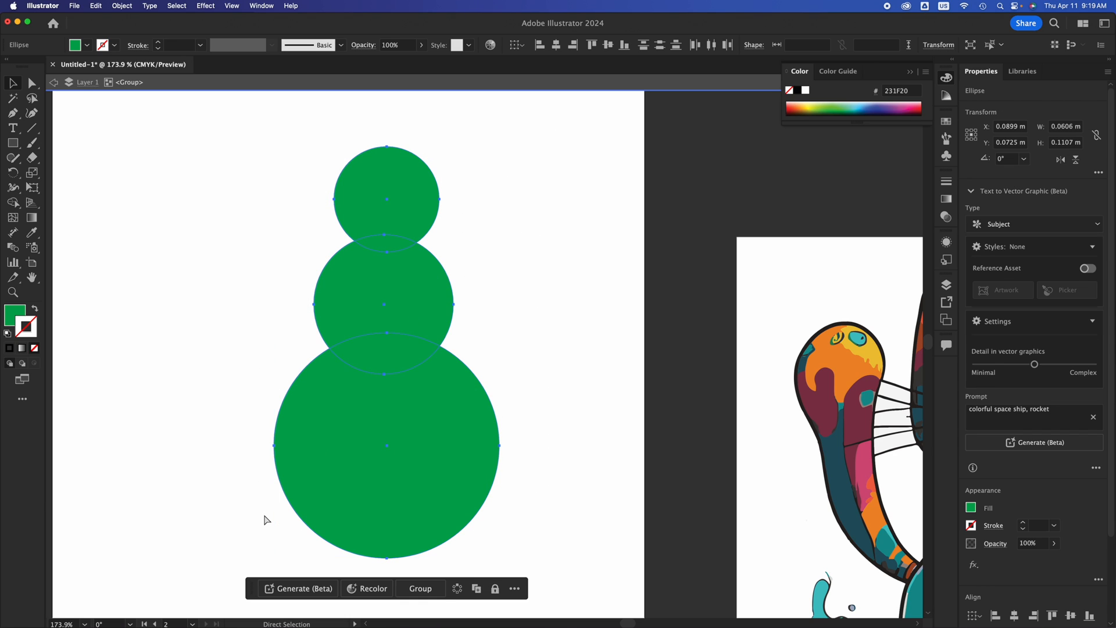
pyautogui.press('super+g')
pyautogui.click(484, 369)
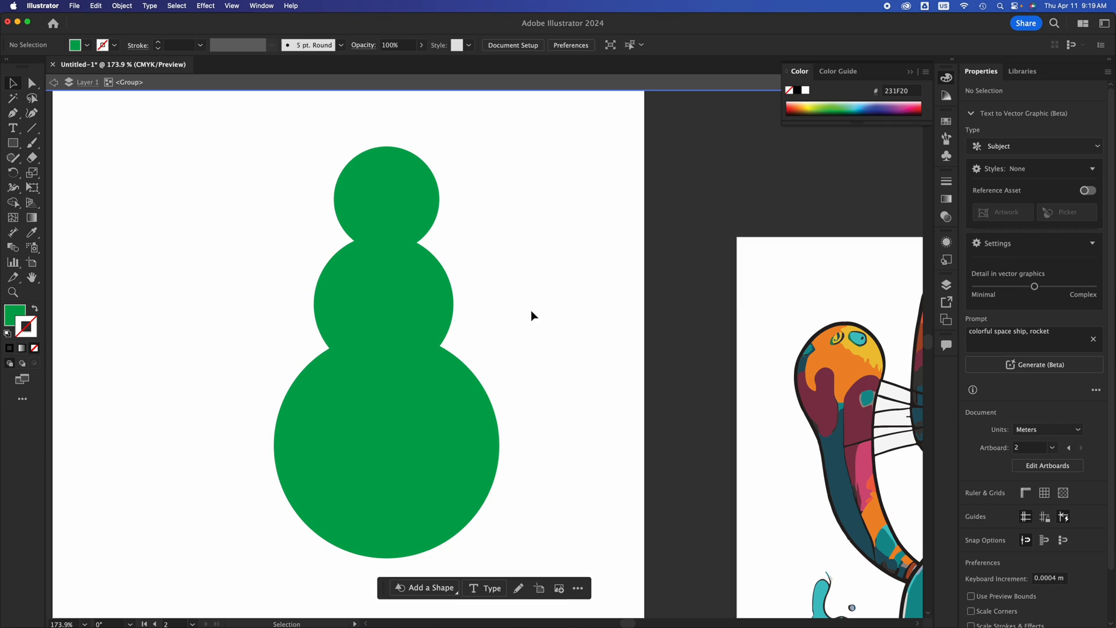
pyautogui.click(424, 250)
pyautogui.moveTo(423, 280); pyautogui.dragTo(459, 303)
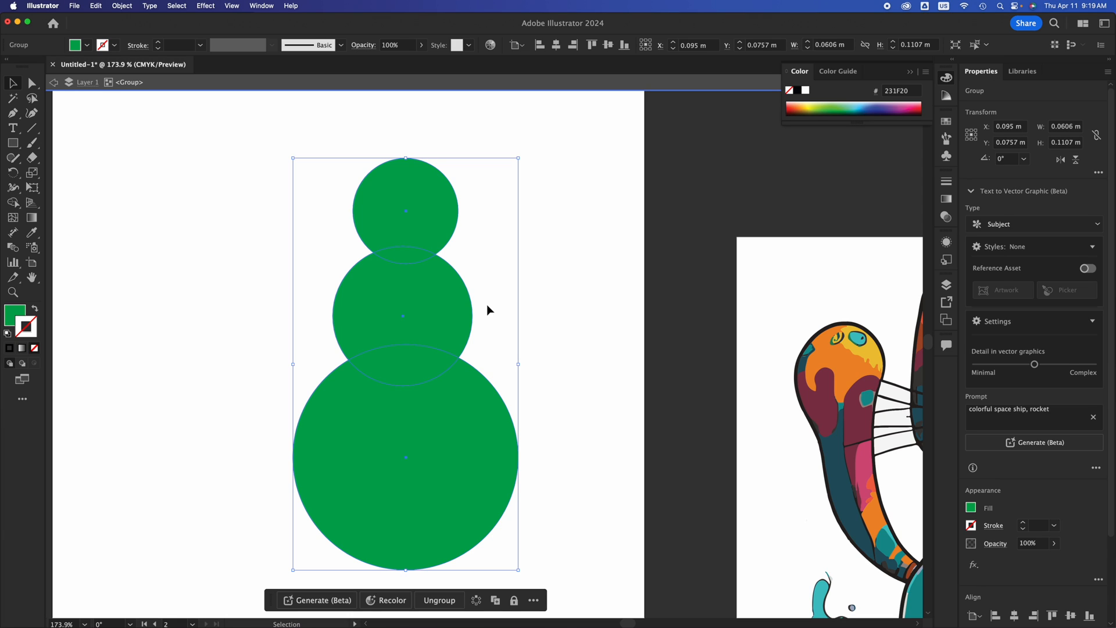
# - Ungroup the stacked circles and move the middle circle alone so it is centered between the top and large circles
pyautogui.press('super+shift+g')
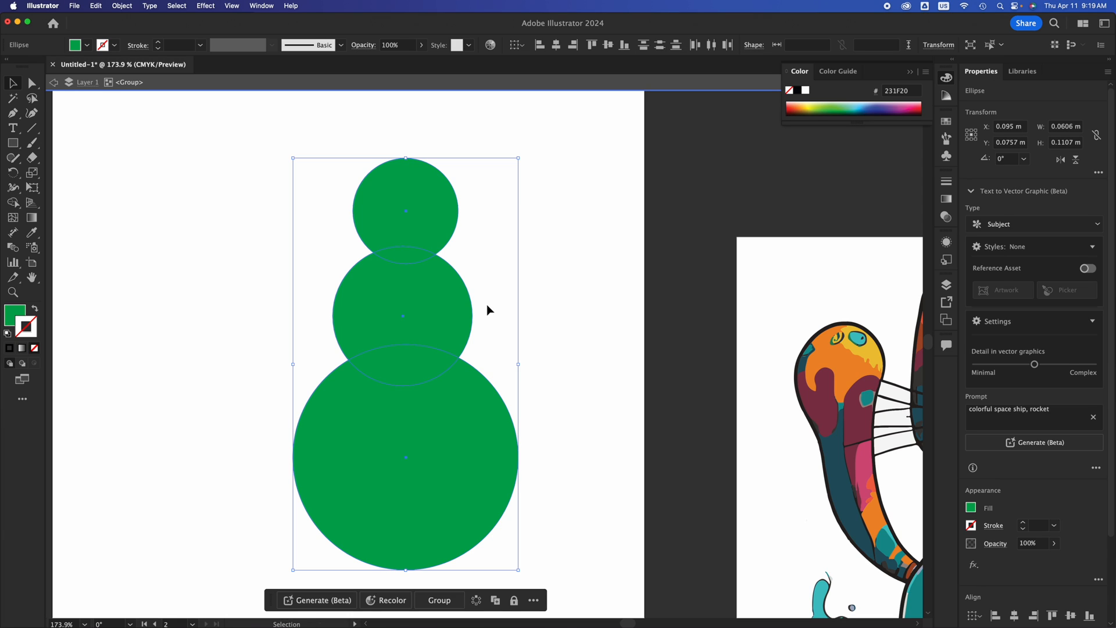
pyautogui.click(503, 264)
pyautogui.click(426, 282)
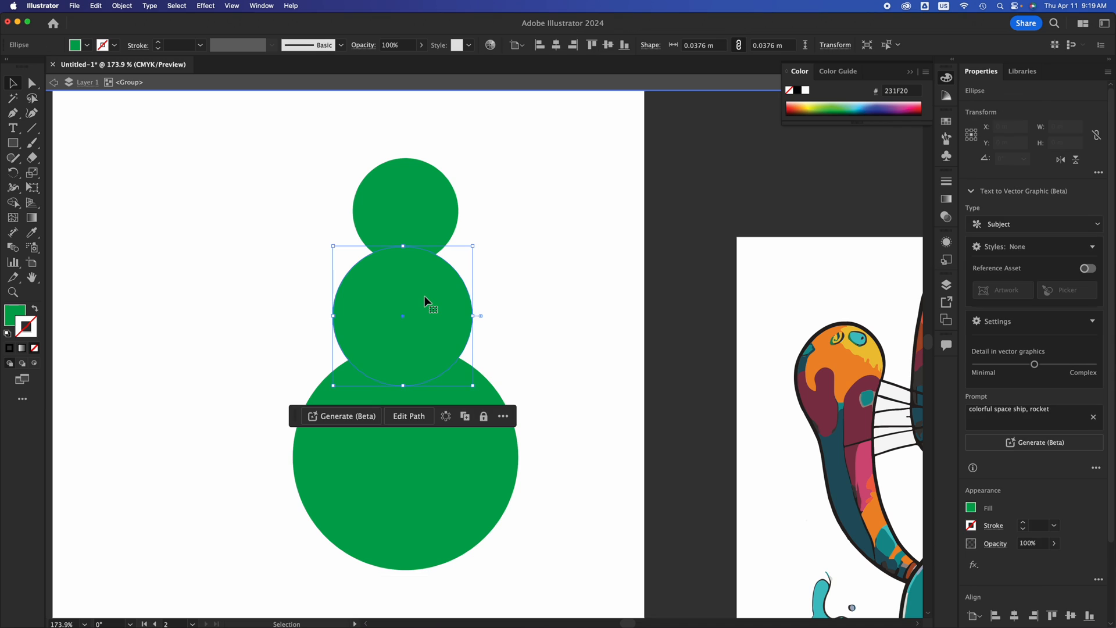
pyautogui.moveTo(428, 302); pyautogui.dragTo(560, 296)
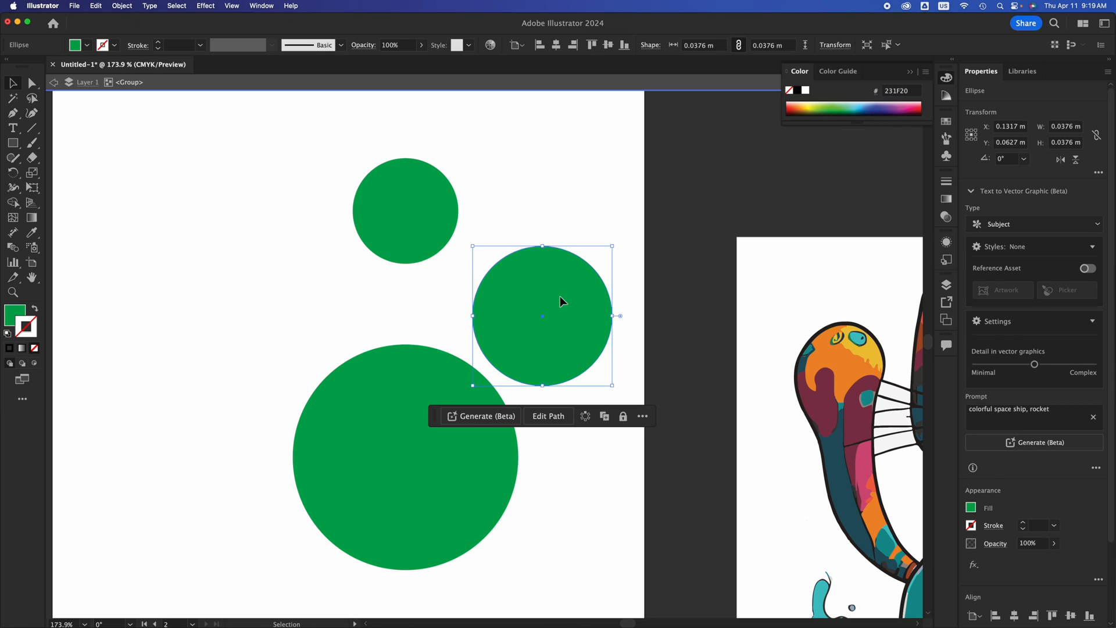
pyautogui.press('super+z')
pyautogui.moveTo(460, 295)
pyautogui.mouseDown()
pyautogui.moveTo(504, 298)
pyautogui.moveTo(448, 299)
pyautogui.mouseUp()
# - Move all three circles horizontally toward the artboard's left side and set their opacity to 63%
pyautogui.moveTo(524, 174); pyautogui.dragTo(296, 558)
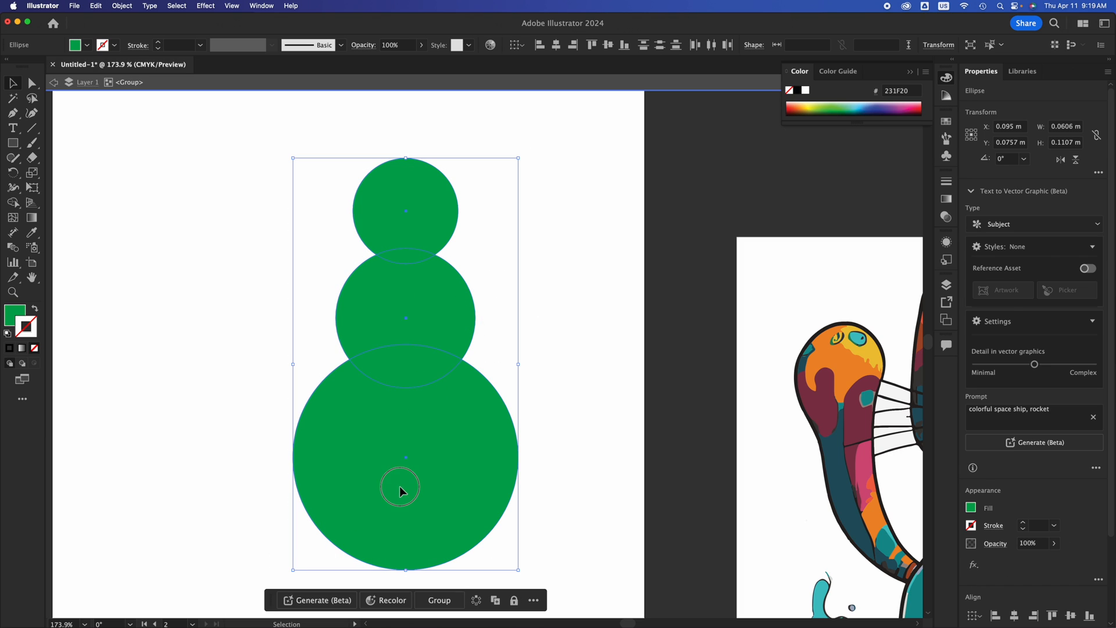
pyautogui.moveTo(401, 488); pyautogui.dragTo(302, 487)
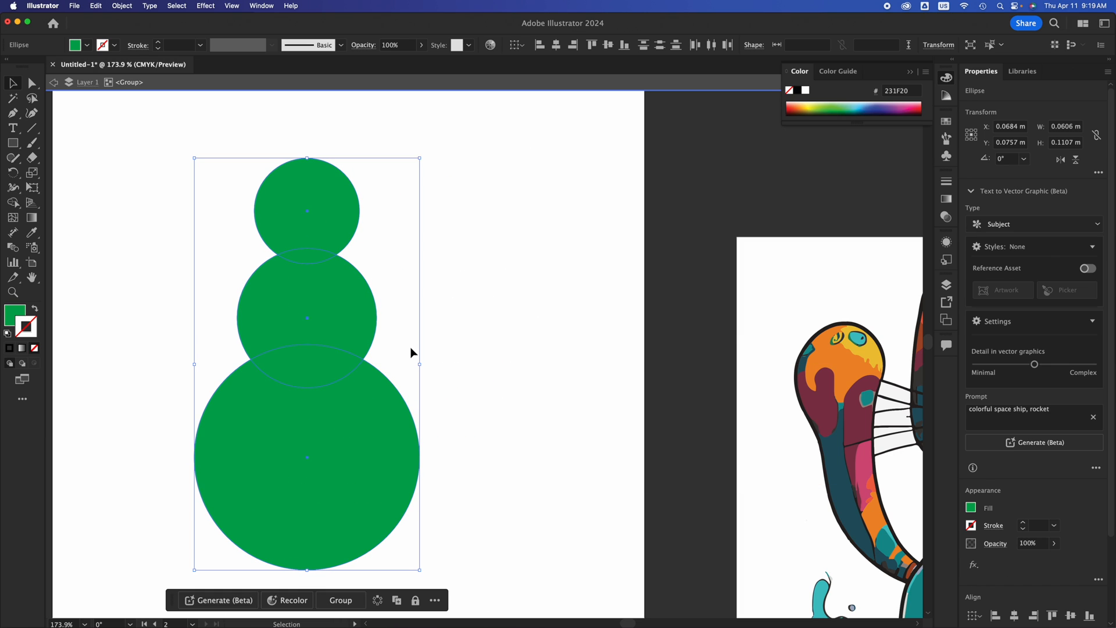
pyautogui.click(1028, 543)
pyautogui.write('63')
pyautogui.press('Return')
# - Unite the three overlapping circles into a single shape with Pathfinder
pyautogui.scroll(-3, 1085, 520)
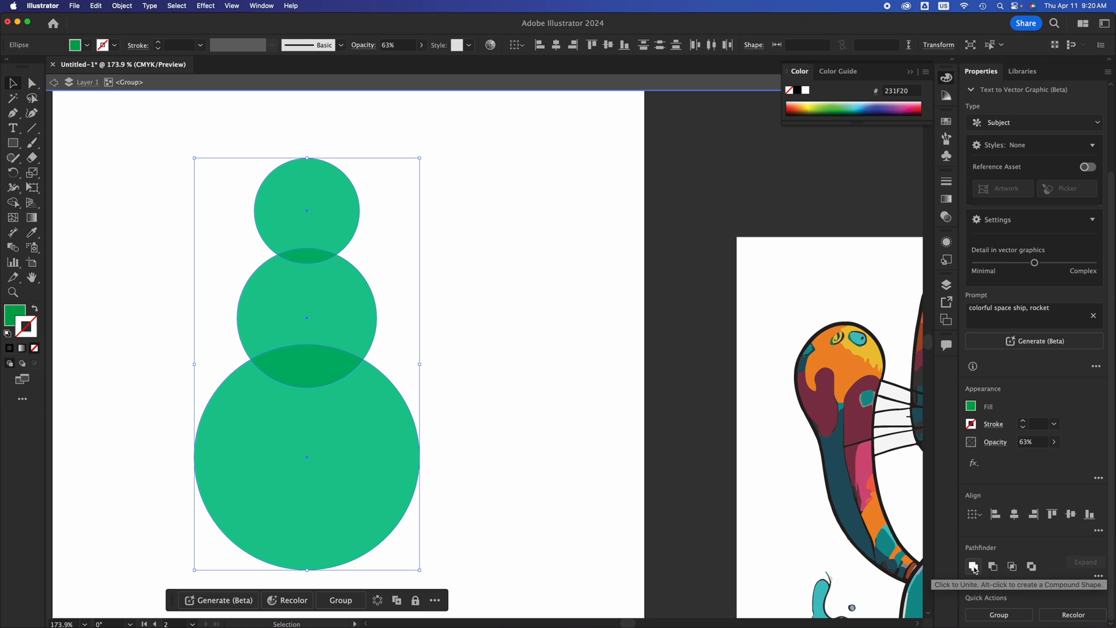
pyautogui.click(974, 566)
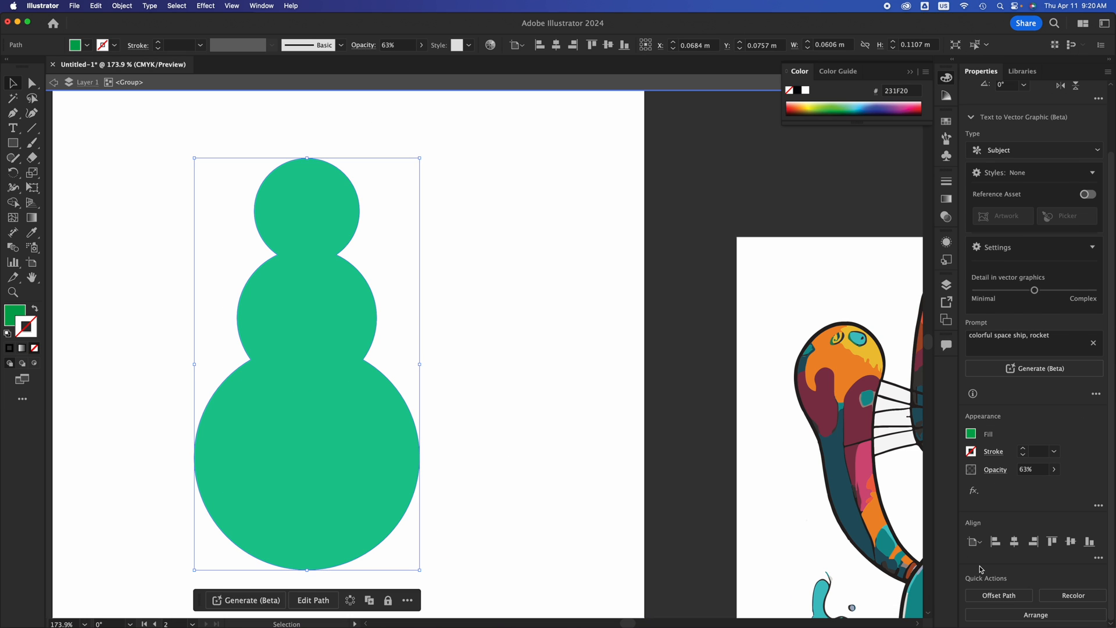
pyautogui.click(548, 393)
# - Move the united green figure to the horizontal middle of the artboard and deselect it
pyautogui.click(305, 279)
pyautogui.moveTo(298, 305); pyautogui.dragTo(378, 315)
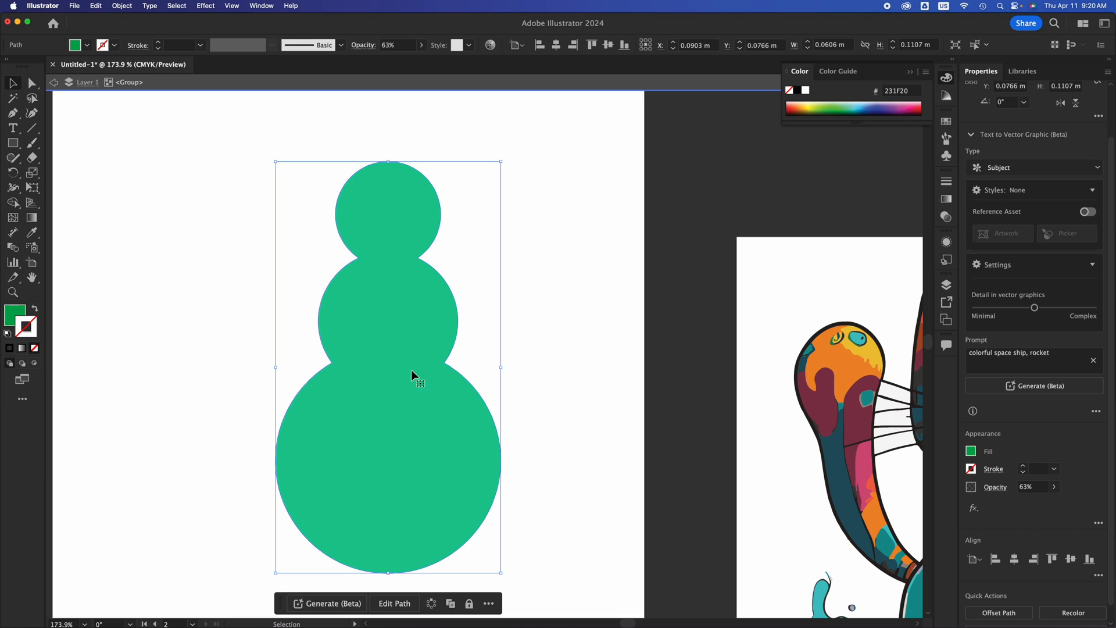
pyautogui.click(579, 337)
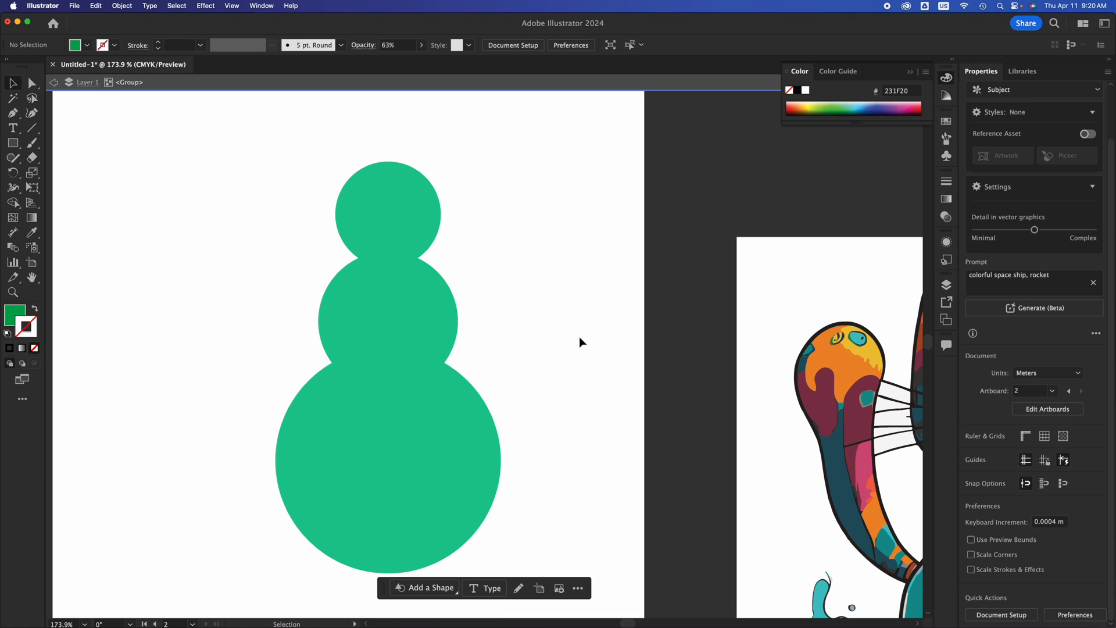
pyautogui.click(442, 407)
pyautogui.moveTo(444, 407); pyautogui.dragTo(404, 406)
pyautogui.click(483, 379)
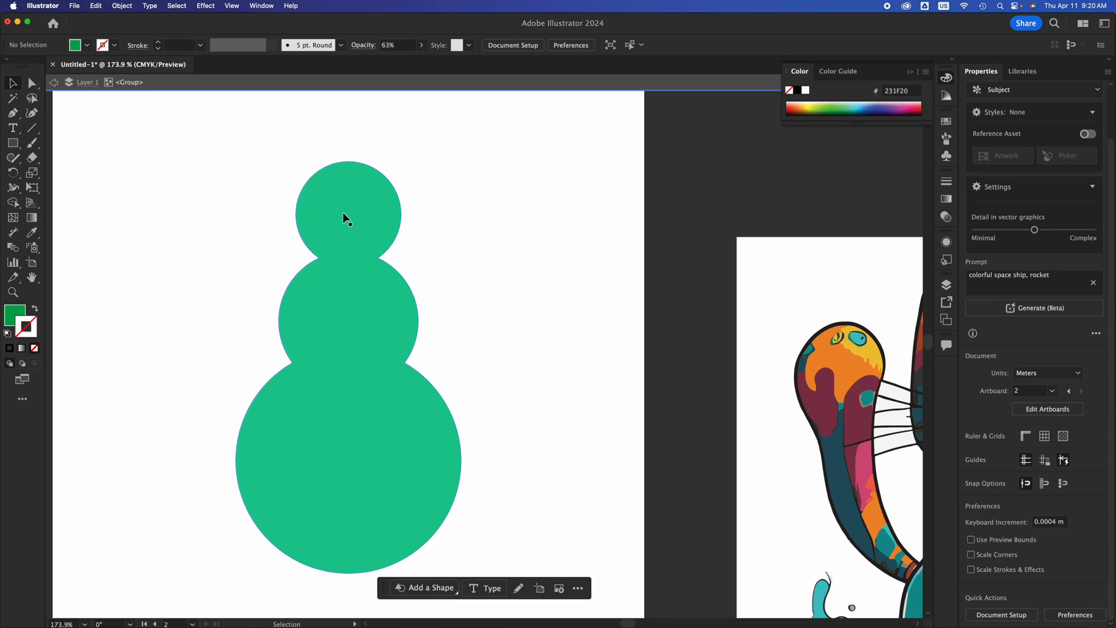
# - Draw a small ellipse left of the figure's head with the Shaper tool and reshape it into a circle about 0.012 m wide
pyautogui.click(12, 158)
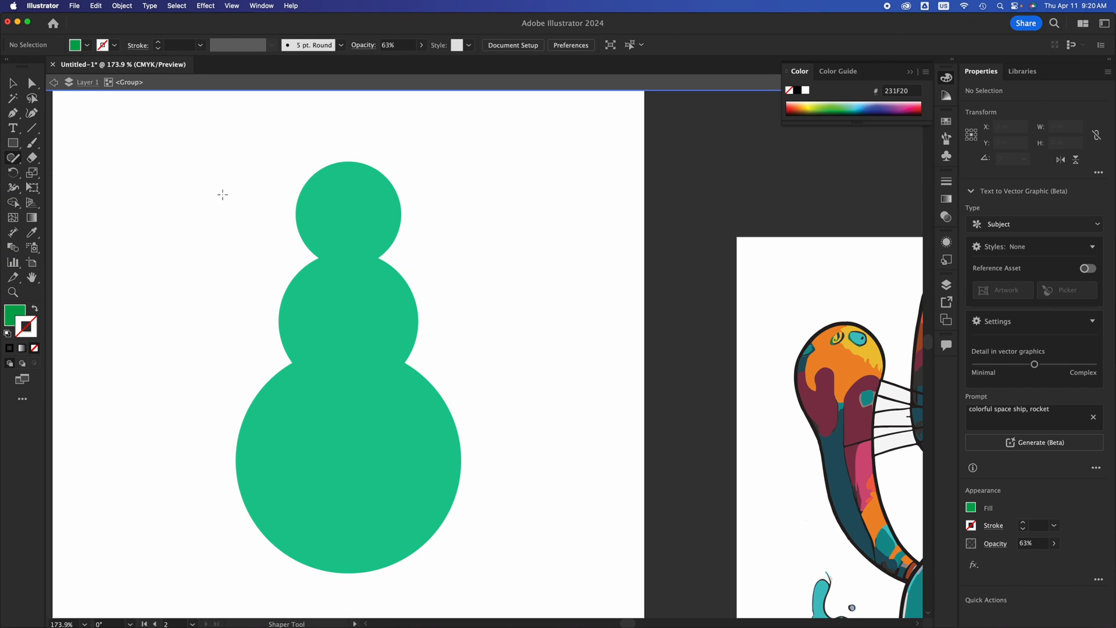
pyautogui.moveTo(191, 223)
pyautogui.mouseDown()
pyautogui.moveTo(254, 227)
pyautogui.moveTo(221, 194)
pyautogui.mouseUp()
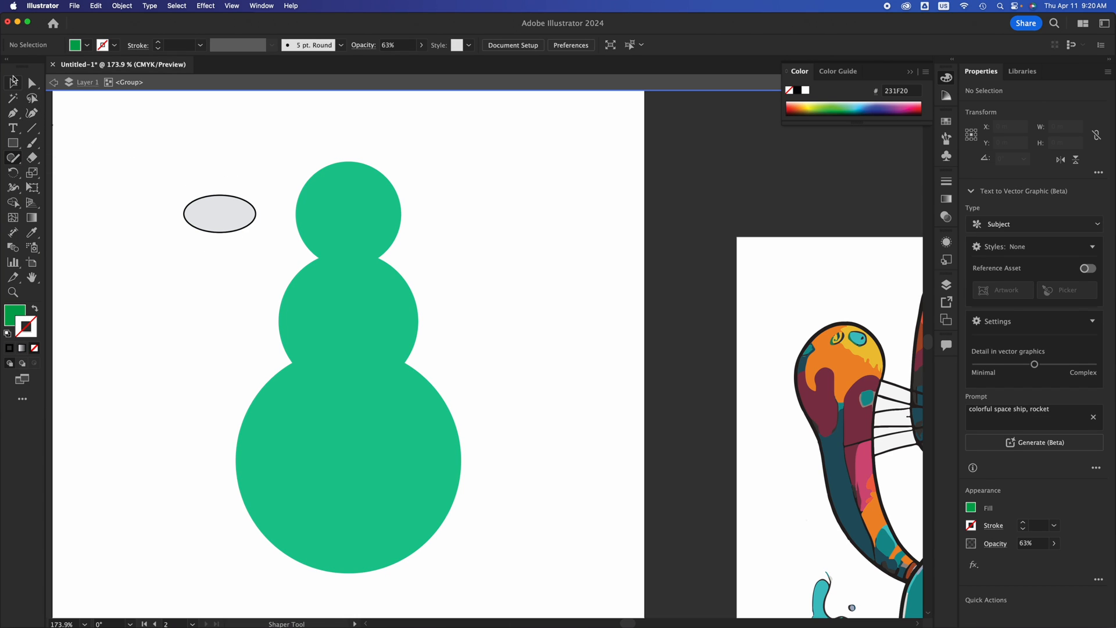
pyautogui.click(12, 79)
pyautogui.click(232, 212)
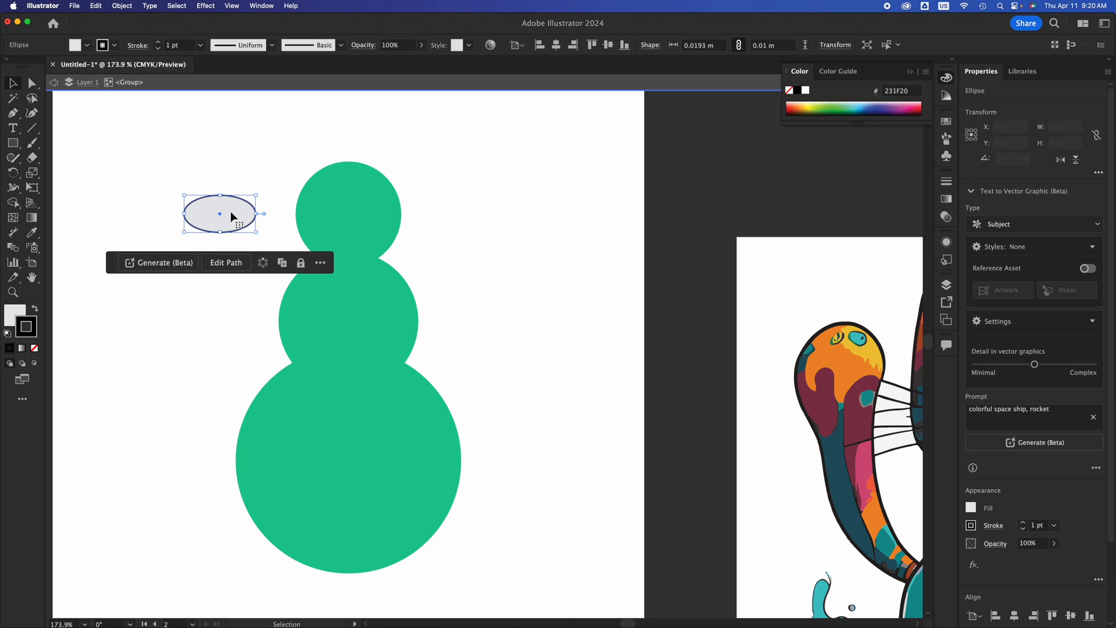
pyautogui.click(256, 194)
pyautogui.moveTo(256, 194); pyautogui.dragTo(226, 210)
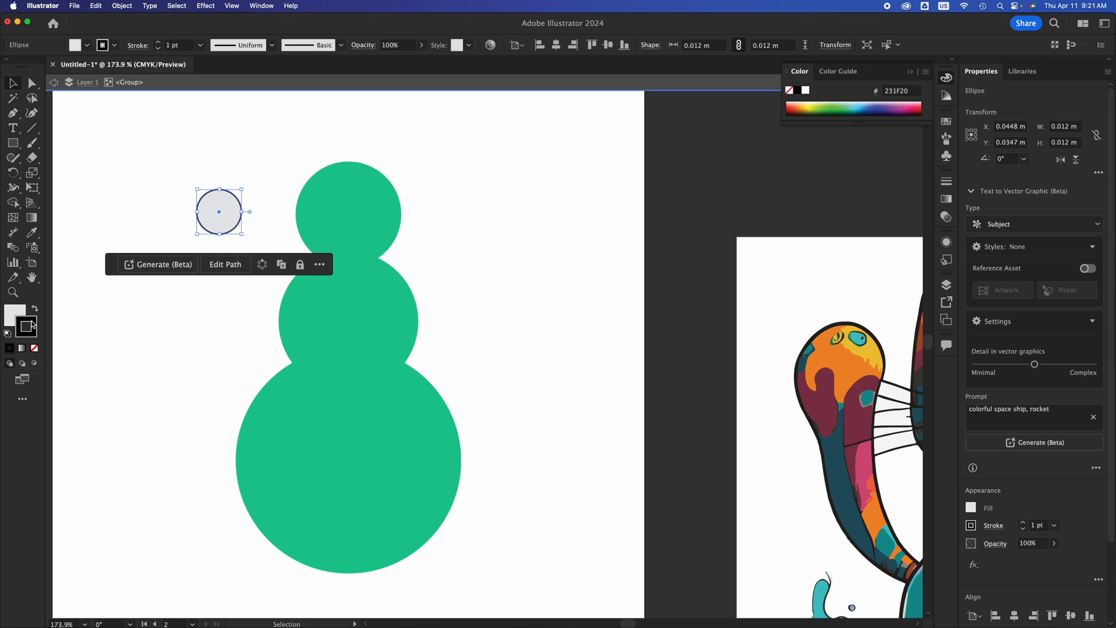
# - Remove the small circle's stroke and place it on the figure's head as an eye, scaled to about 0.007 m wide
pyautogui.click(35, 348)
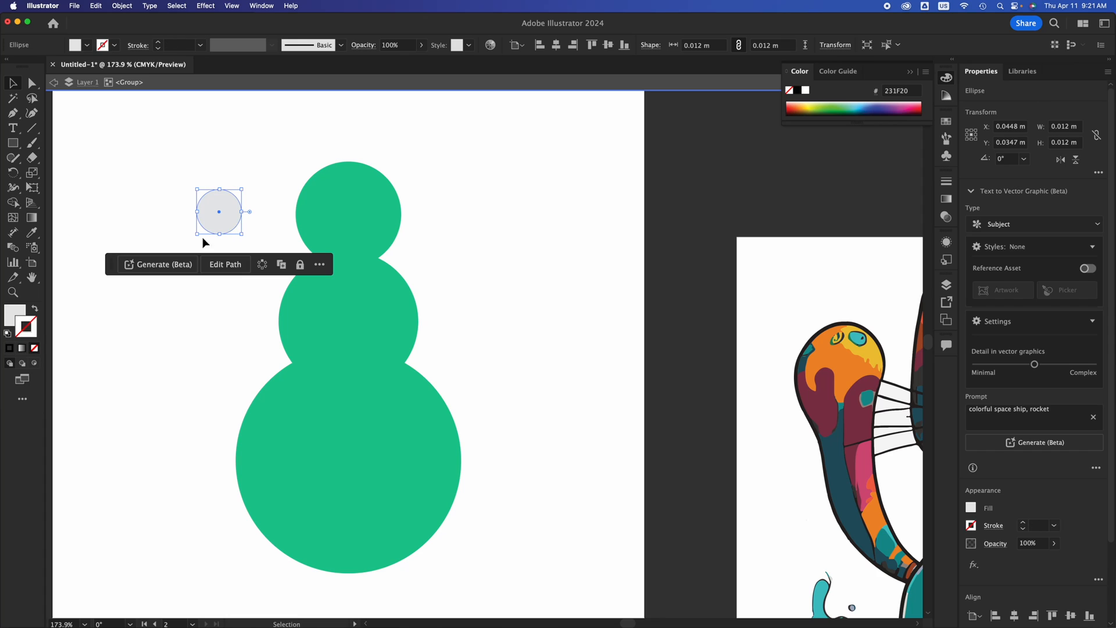
pyautogui.moveTo(226, 217); pyautogui.dragTo(340, 194)
pyautogui.scroll(5, 338, 187)
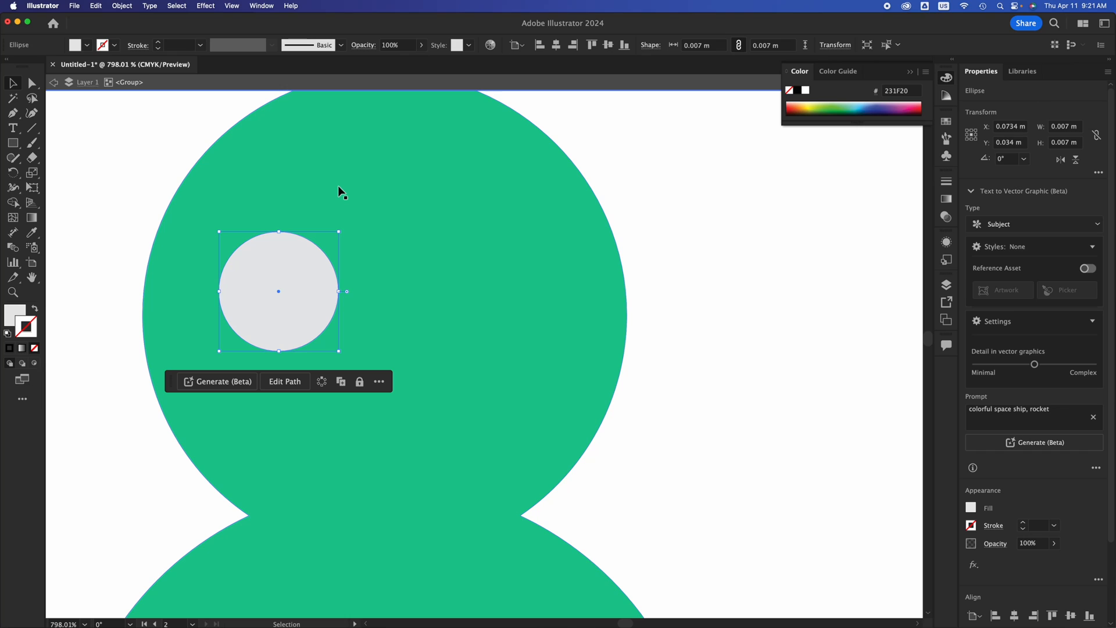
# - Place the eye circle higher on the head with a duplicate level beside it, and group the two eyes
pyautogui.moveTo(309, 263); pyautogui.dragTo(476, 237)
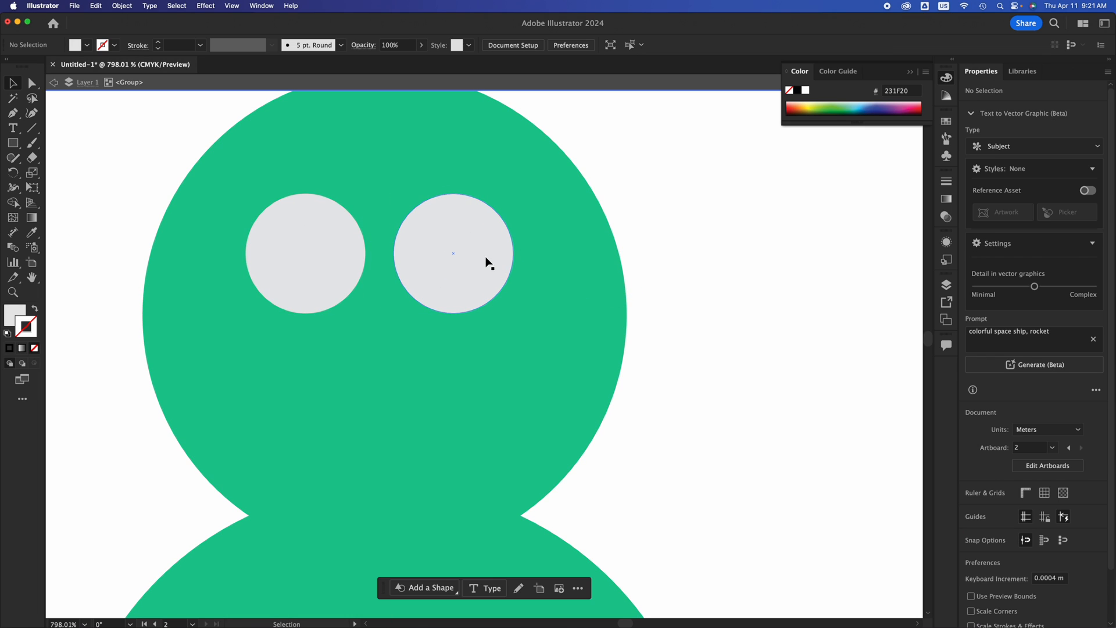
pyautogui.click(560, 310)
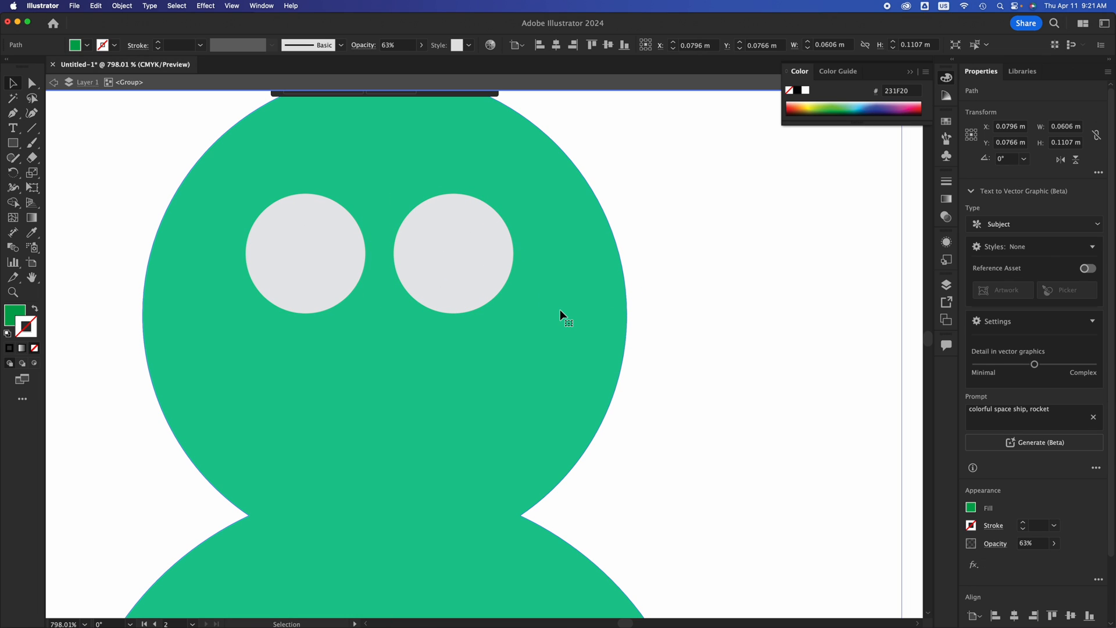
pyautogui.click(463, 266)
pyautogui.click(490, 271)
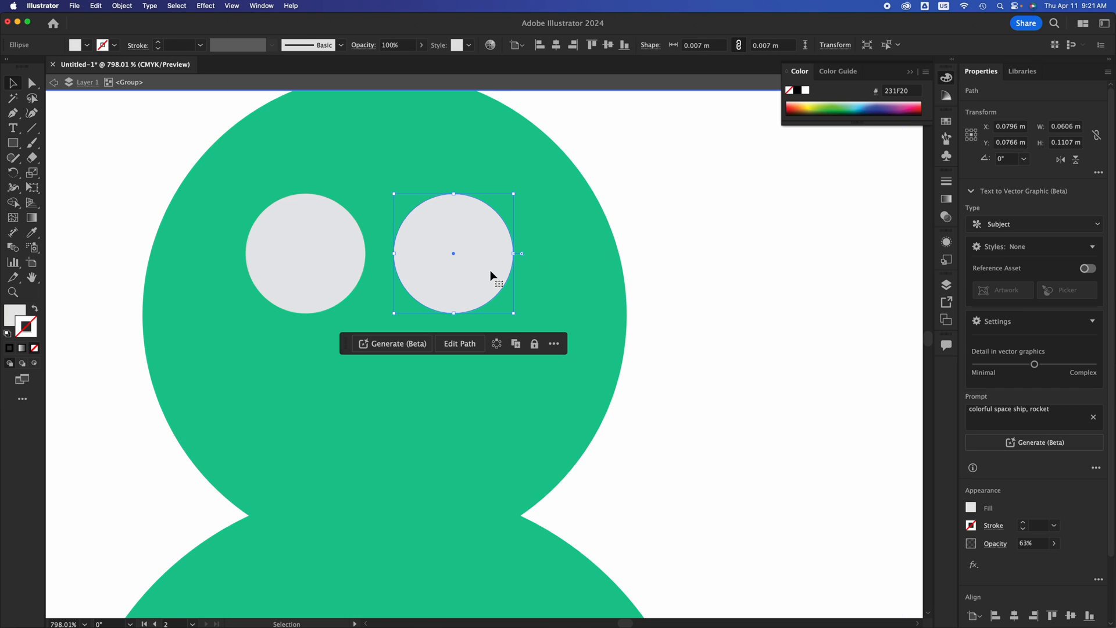
pyautogui.keyDown('shift'); pyautogui.click(350, 278); pyautogui.keyUp('shift')
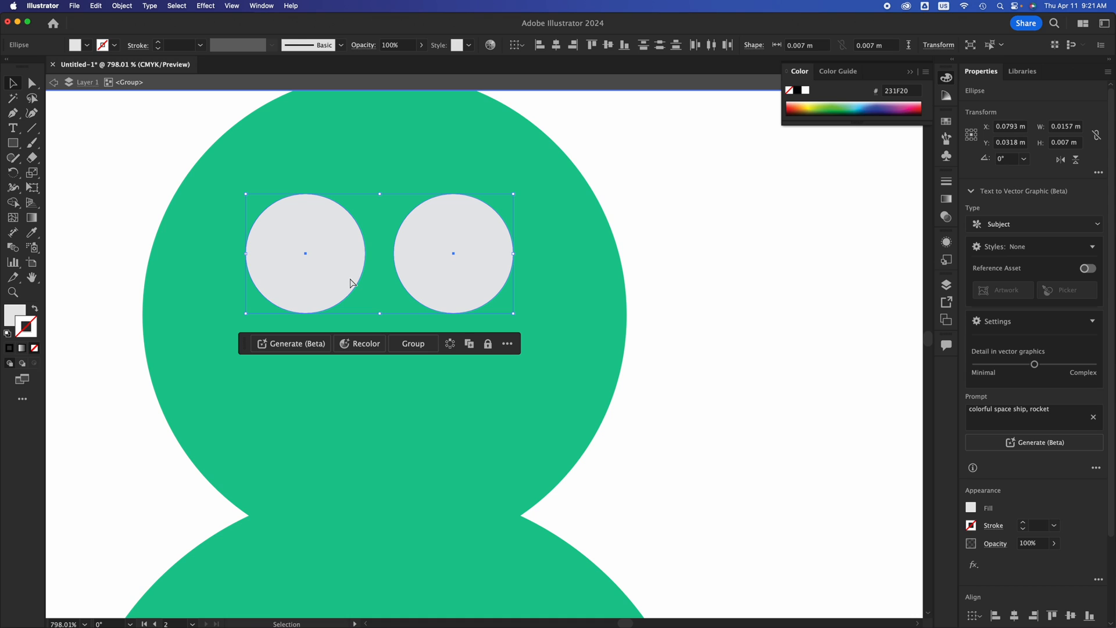
pyautogui.press('super+g')
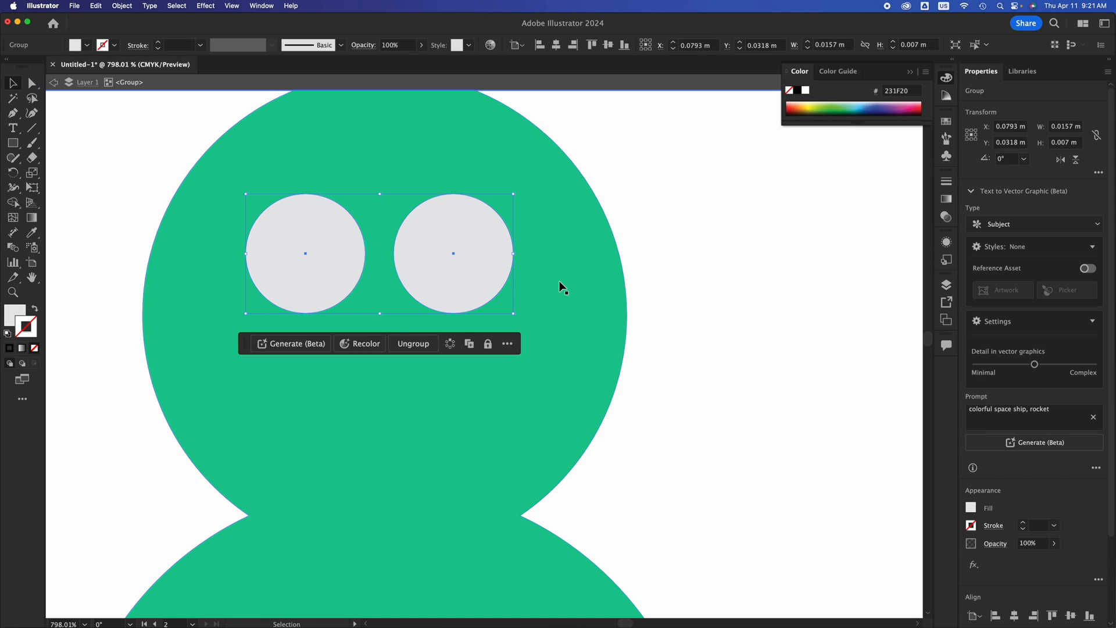
# - Cut the grouped eyes out of the green figure with the Pathfinder Minus Front operation
pyautogui.click(602, 290)
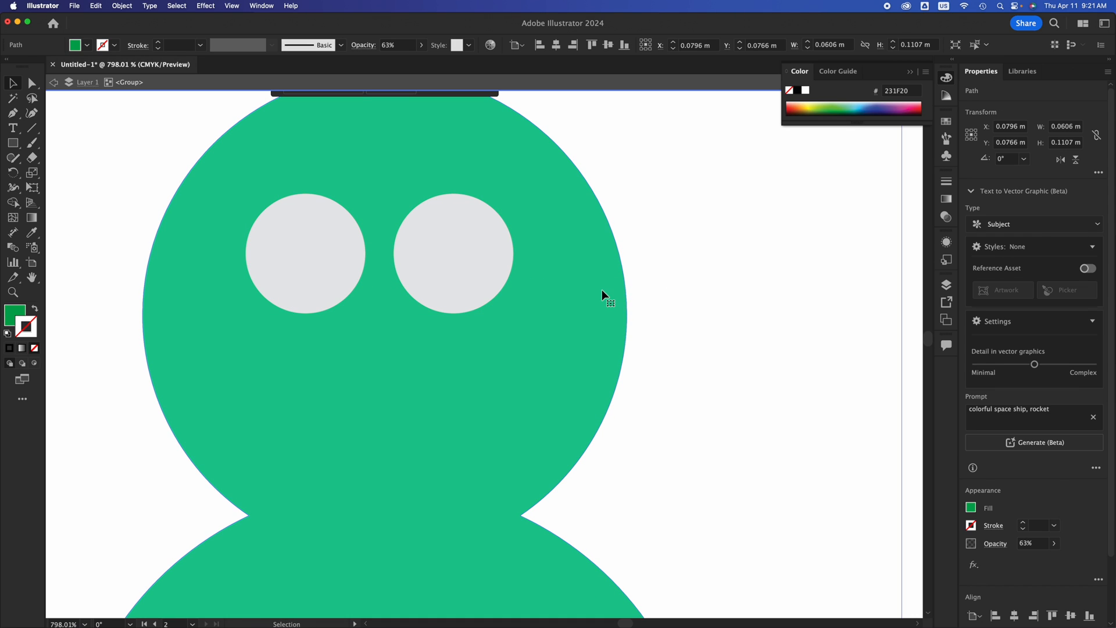
pyautogui.keyDown('shift'); pyautogui.click(457, 254); pyautogui.keyUp('shift')
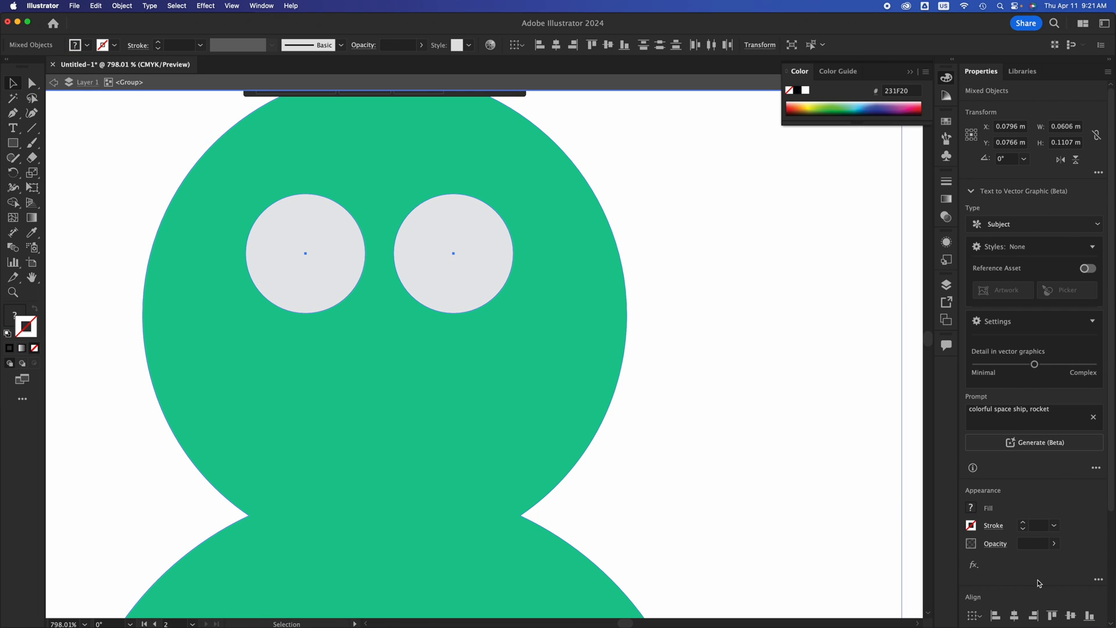
pyautogui.scroll(-3, 1039, 583)
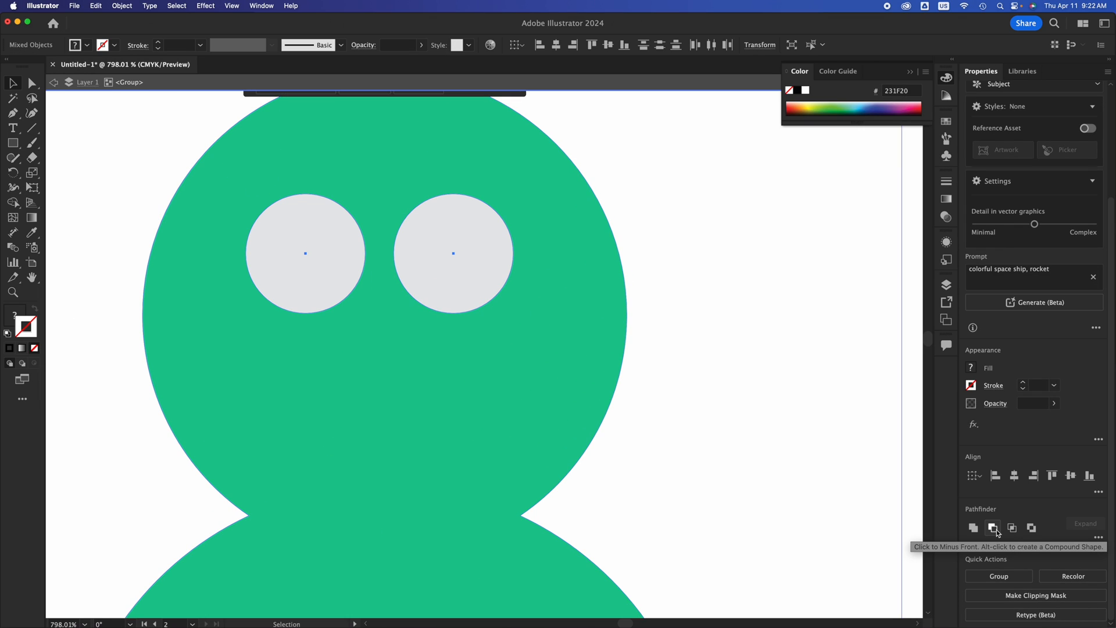
pyautogui.click(993, 528)
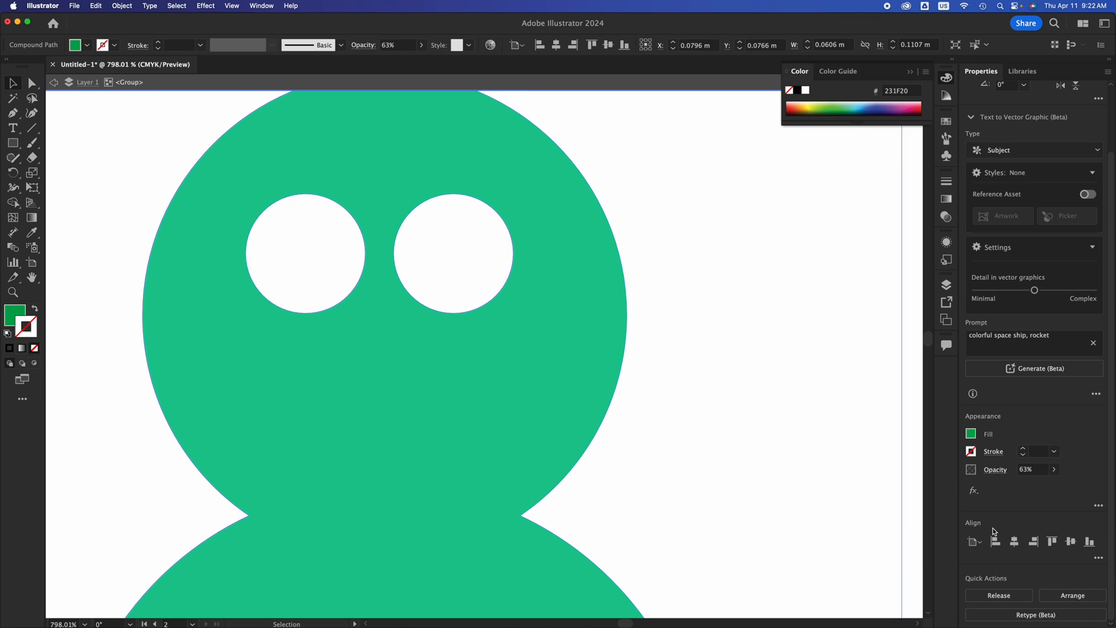
pyautogui.click(907, 416)
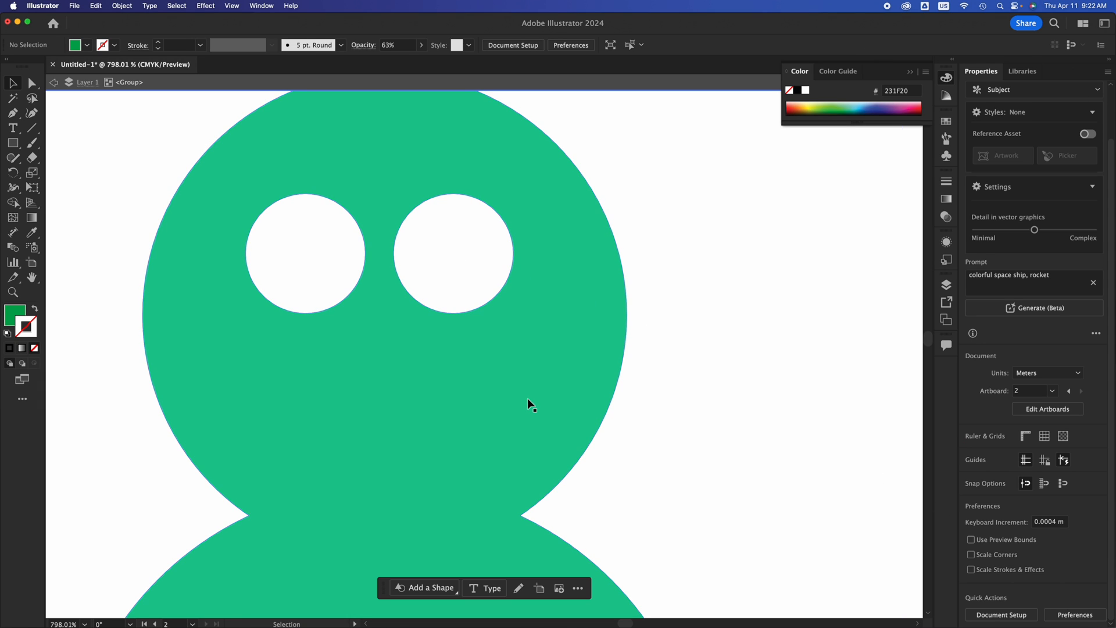
# - Move the green figure with its cut-out eyes slightly down and right on the artboard
pyautogui.scroll(-5, 528, 398)
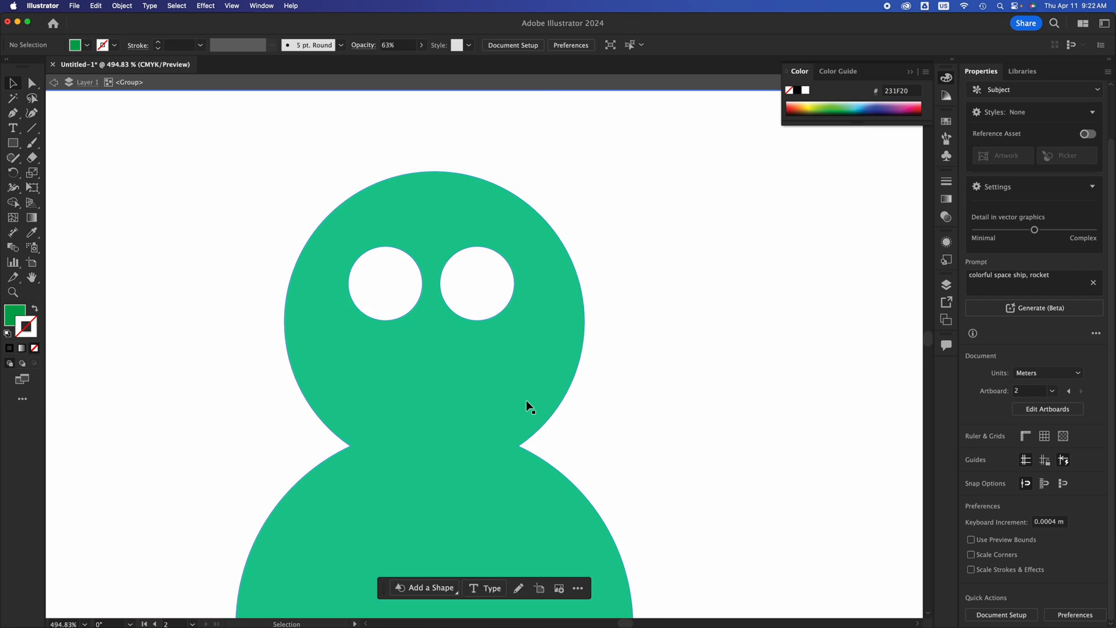
pyautogui.scroll(-3, 493, 357)
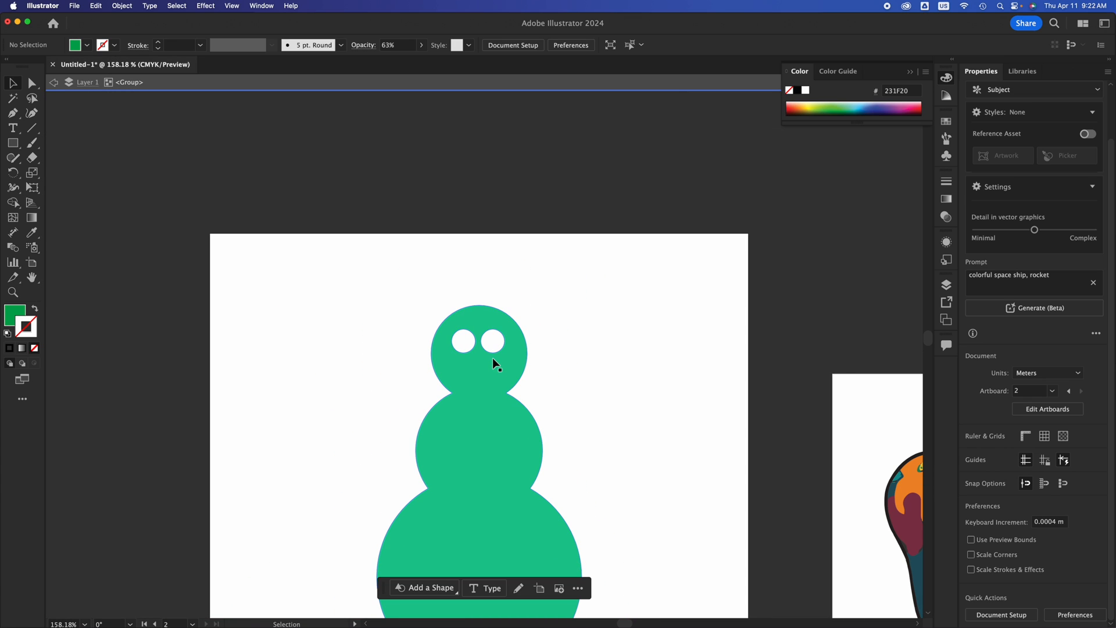
pyautogui.scroll(1, 493, 357)
pyautogui.moveTo(491, 393); pyautogui.dragTo(474, 367)
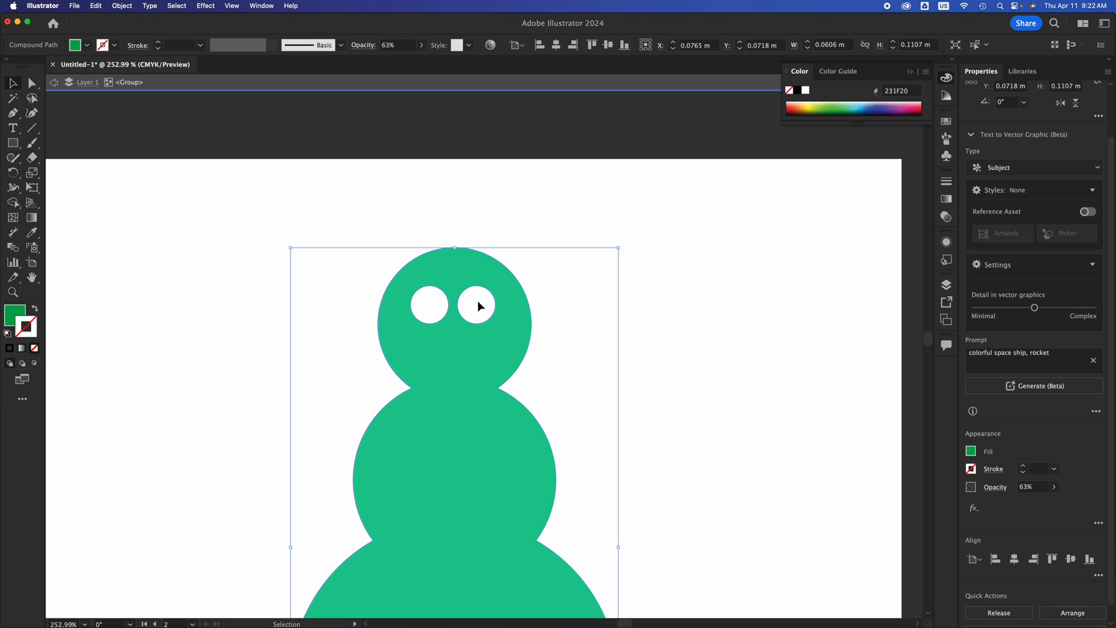
pyautogui.moveTo(475, 312); pyautogui.dragTo(511, 364)
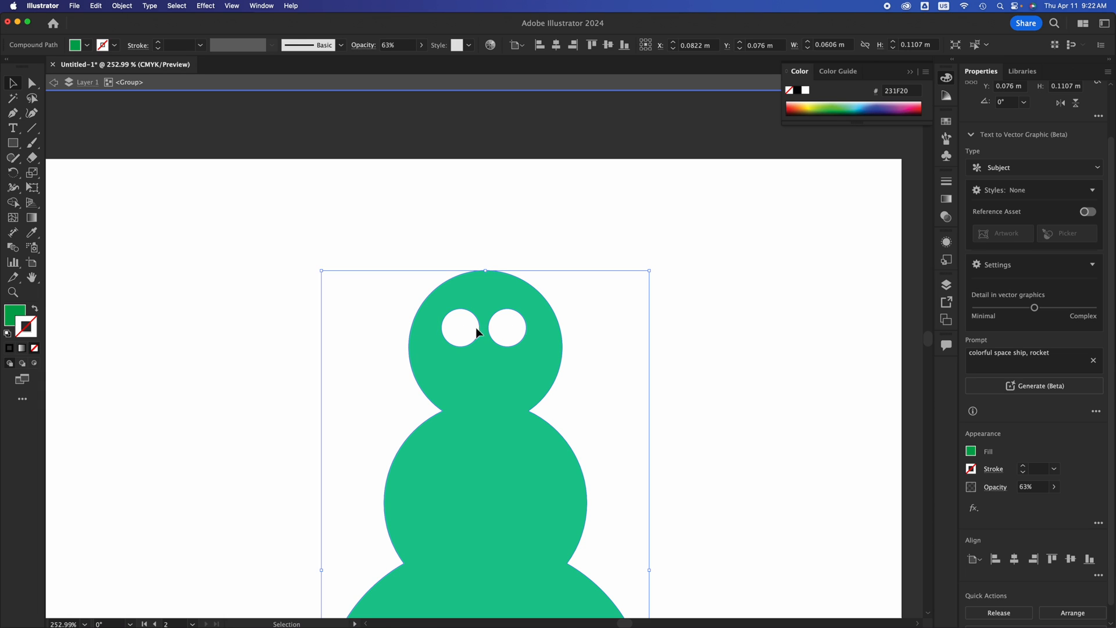
pyautogui.click(387, 323)
# - Leave group isolation and draw a horizontal ellipse about 0.037 m wide and 0.018 m high beside the head with the Shaper tool
pyautogui.click(18, 306)
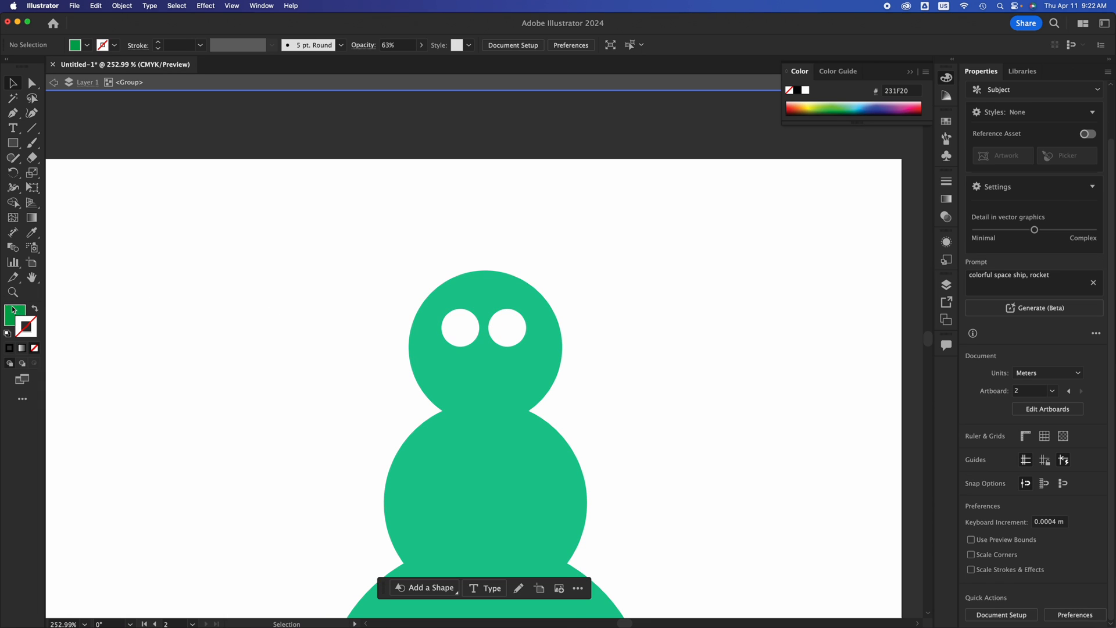
pyautogui.moveTo(228, 227); pyautogui.dragTo(522, 376)
pyautogui.click(13, 158)
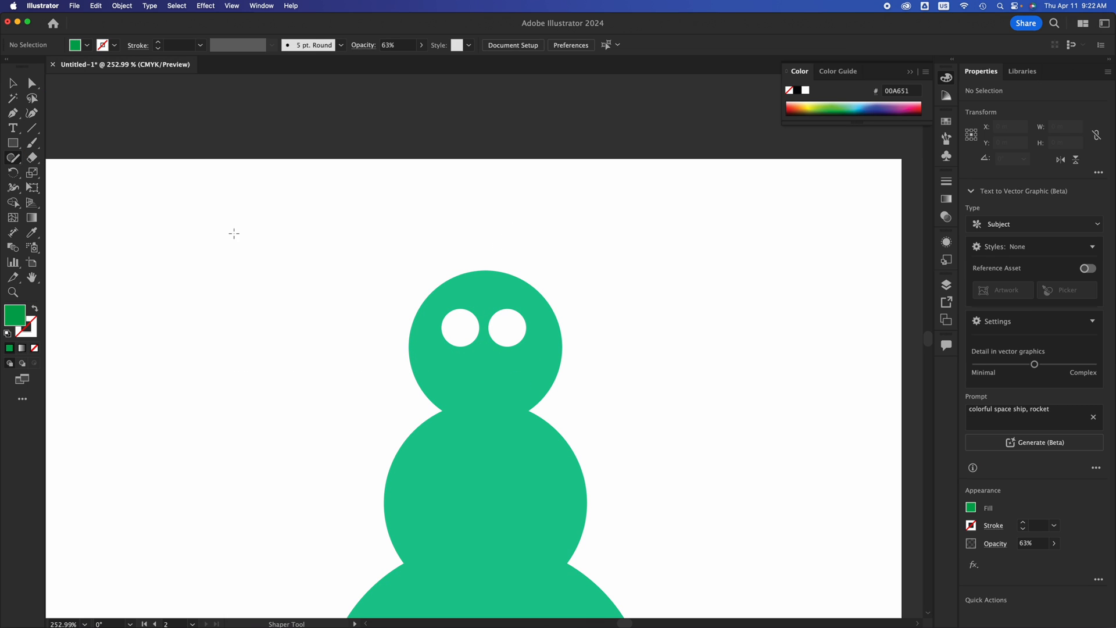
pyautogui.moveTo(142, 203)
pyautogui.mouseDown()
pyautogui.moveTo(326, 307)
pyautogui.moveTo(202, 202)
pyautogui.moveTo(146, 206)
pyautogui.mouseUp()
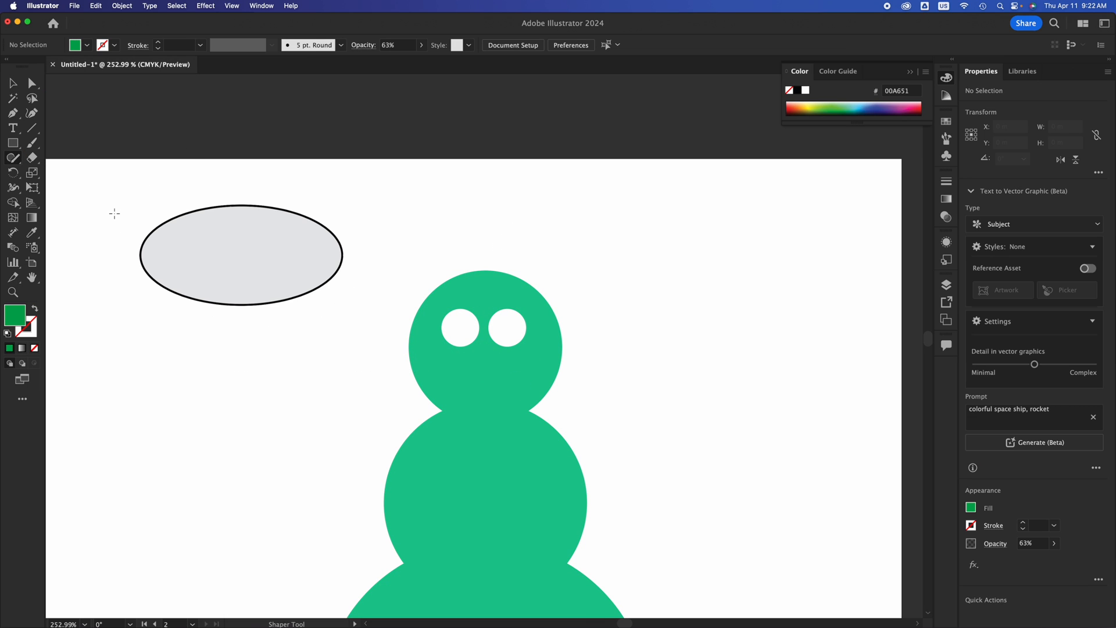
pyautogui.click(12, 84)
pyautogui.click(224, 217)
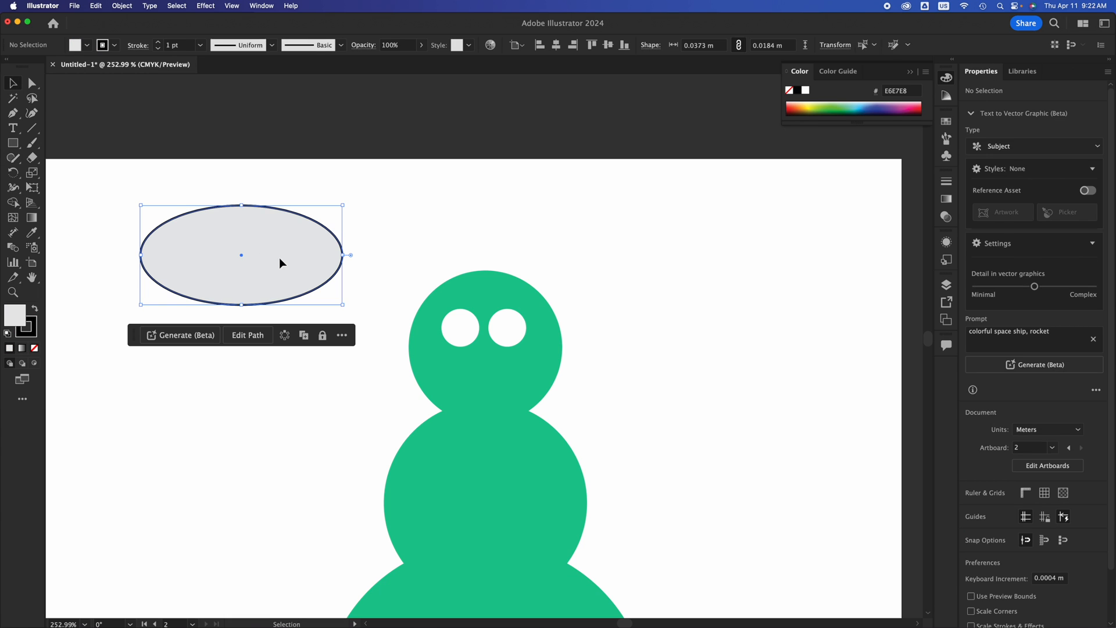
# - Fill the new ellipse with medium blue and remove its stroke
pyautogui.doubleClick(16, 322)
pyautogui.moveTo(285, 245); pyautogui.dragTo(275, 181)
pyautogui.click(413, 179)
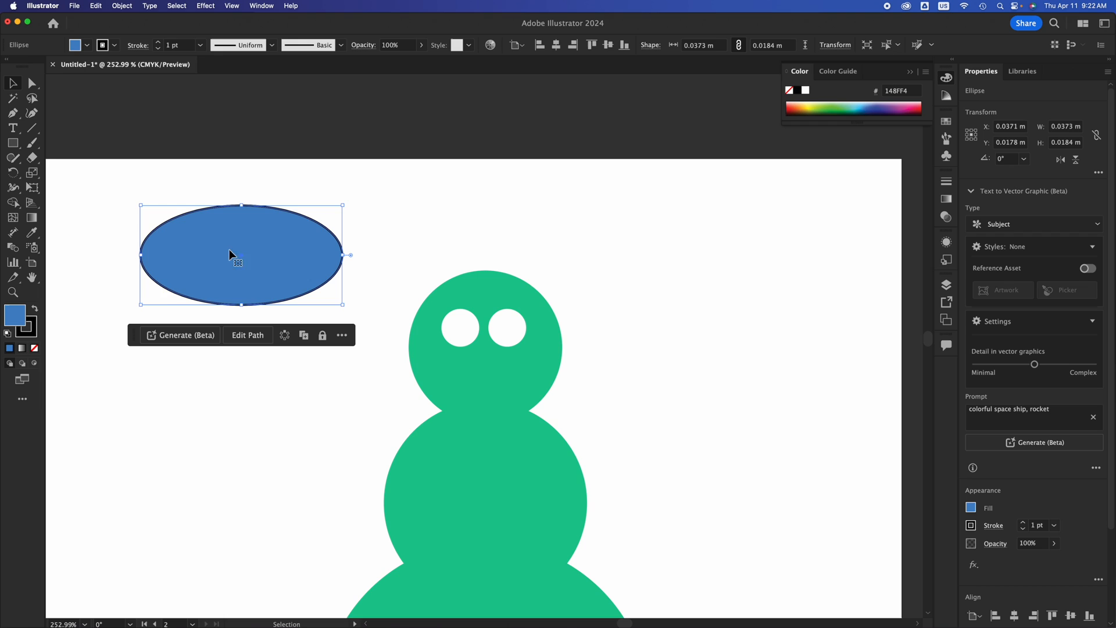
pyautogui.click(33, 336)
pyautogui.click(34, 348)
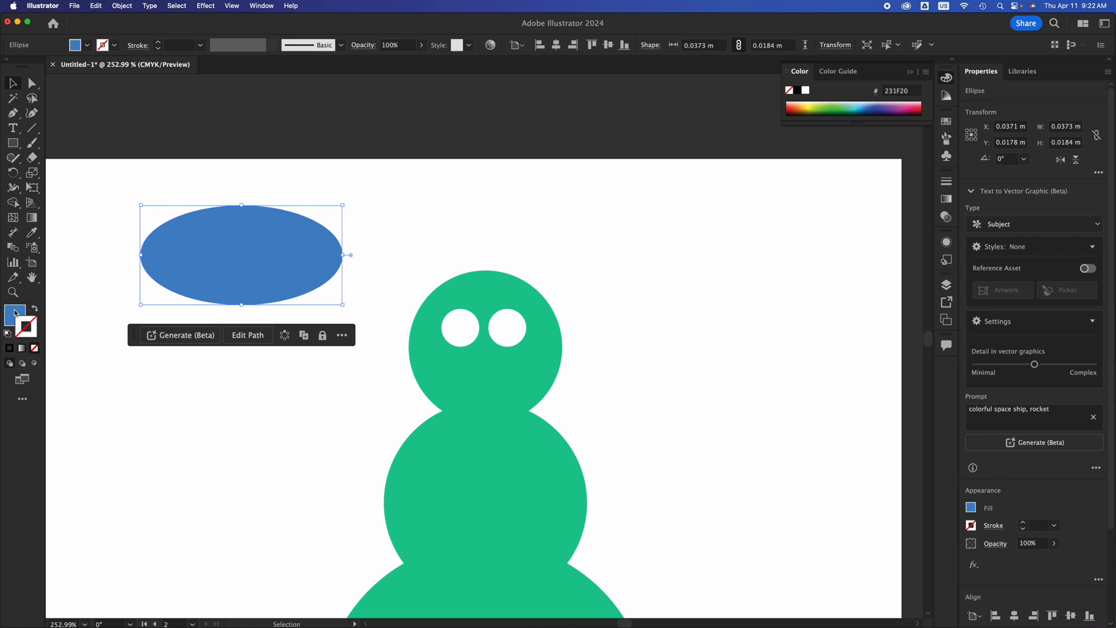
pyautogui.click(14, 314)
pyautogui.click(165, 177)
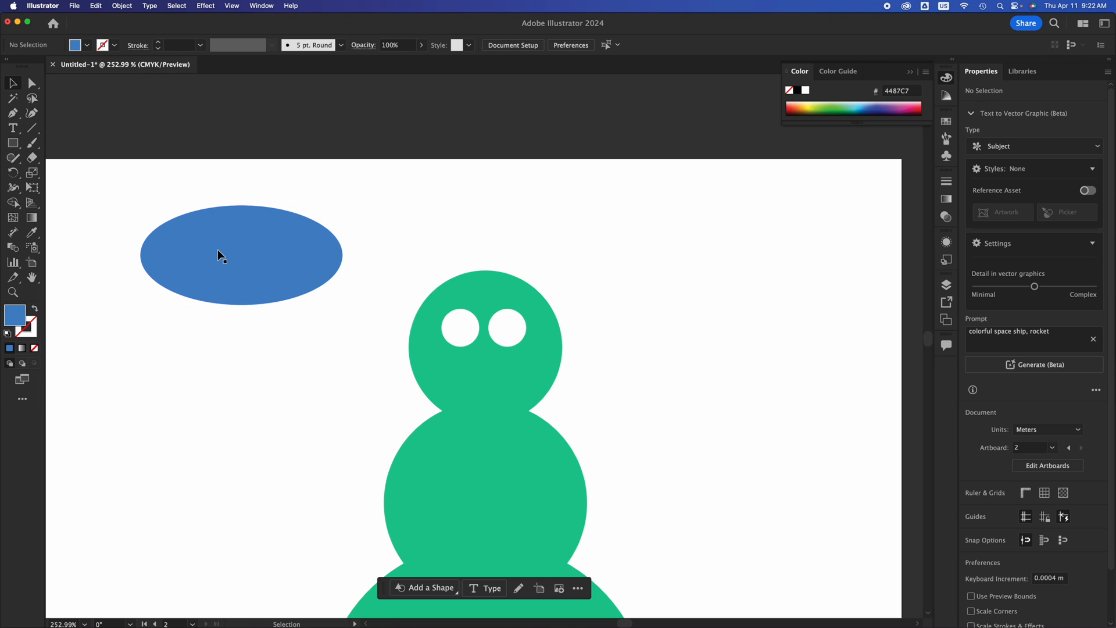
# - Place the blue ellipse over the left side of the figure's head and select the group containing the figure
pyautogui.moveTo(217, 250); pyautogui.dragTo(372, 330)
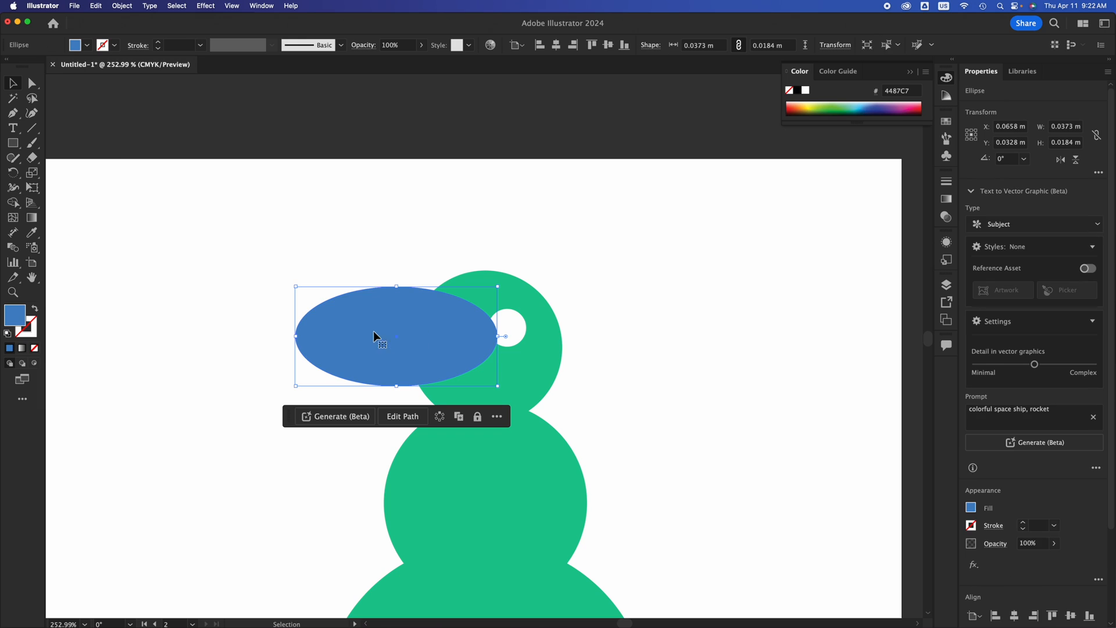
pyautogui.click(499, 437)
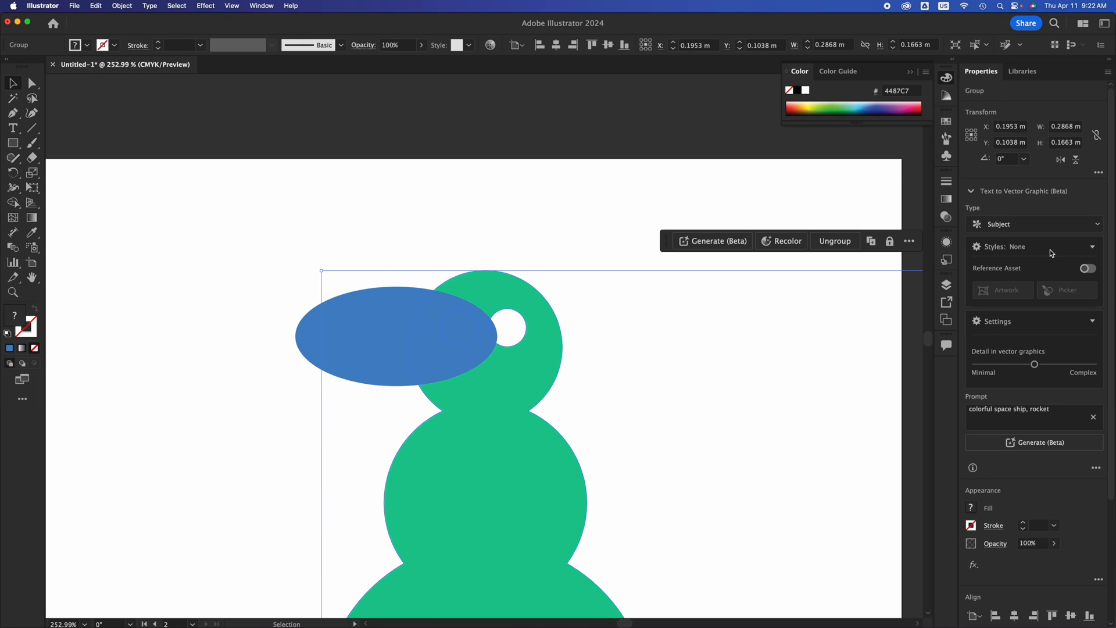
pyautogui.scroll(-5, 1048, 323)
pyautogui.scroll(5, 1048, 323)
# - Reorder the contents of Layer 1 so the blue ellipse lies beneath the figure's group
pyautogui.click(948, 285)
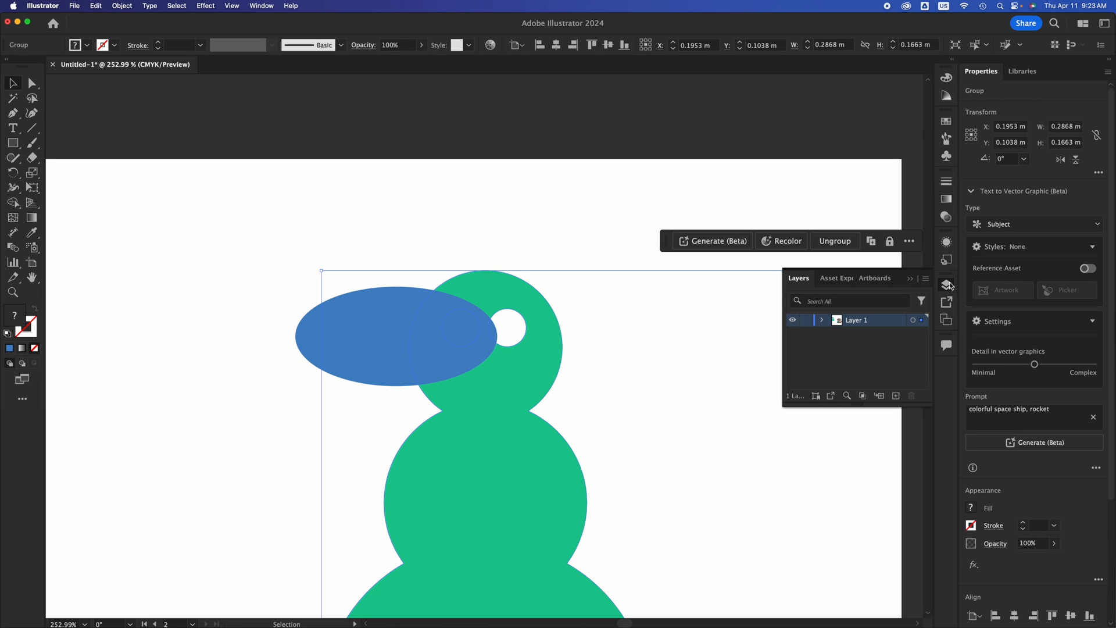
pyautogui.click(822, 320)
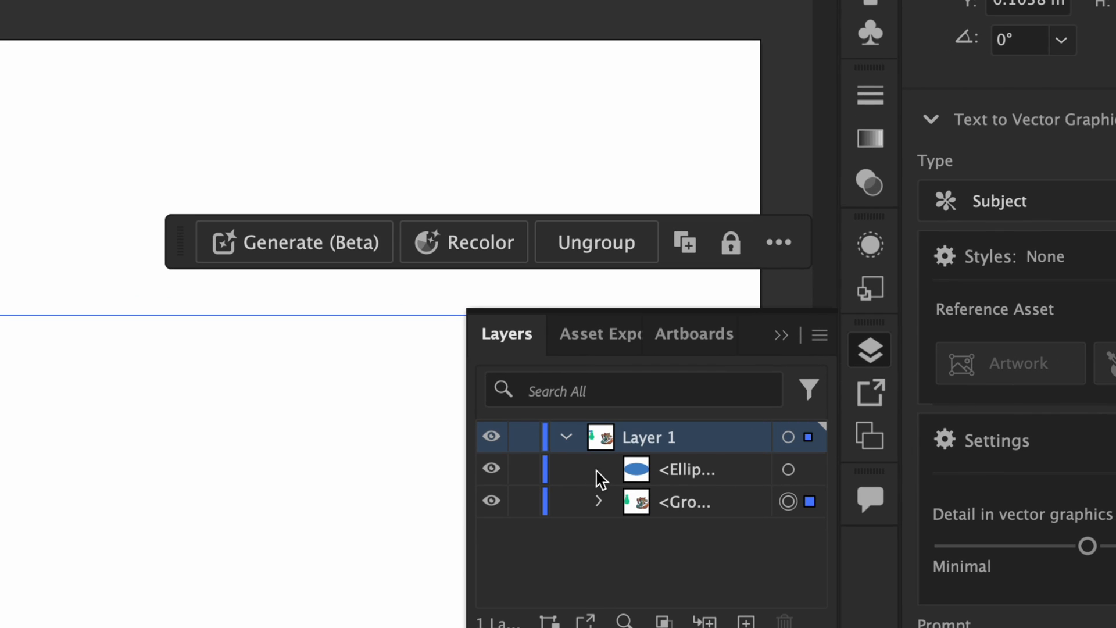
pyautogui.click(679, 472)
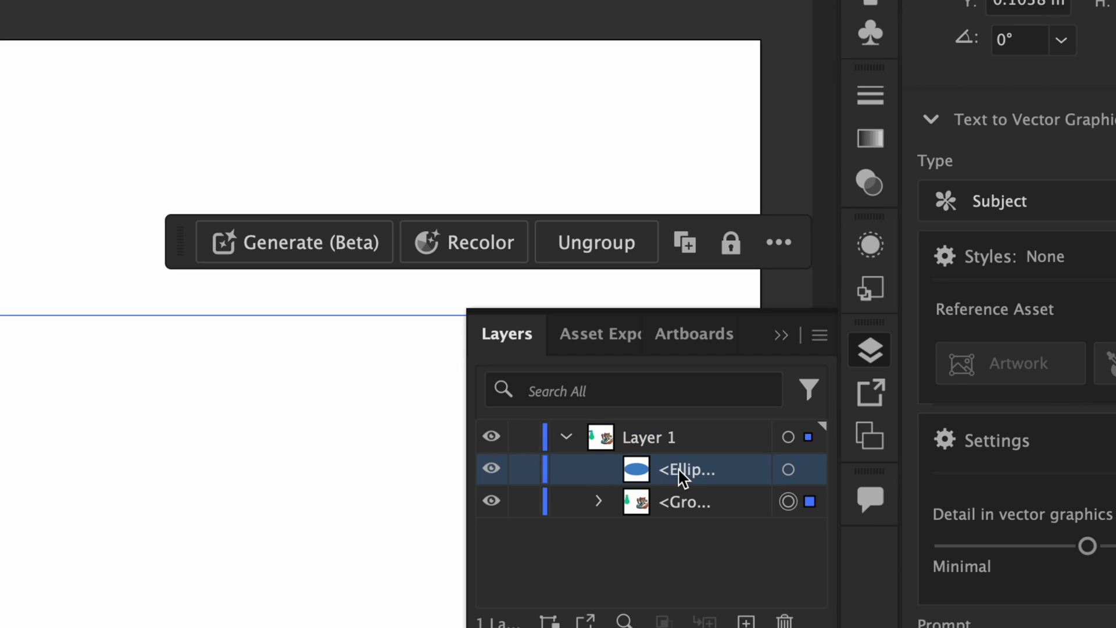
pyautogui.moveTo(678, 468); pyautogui.dragTo(673, 515)
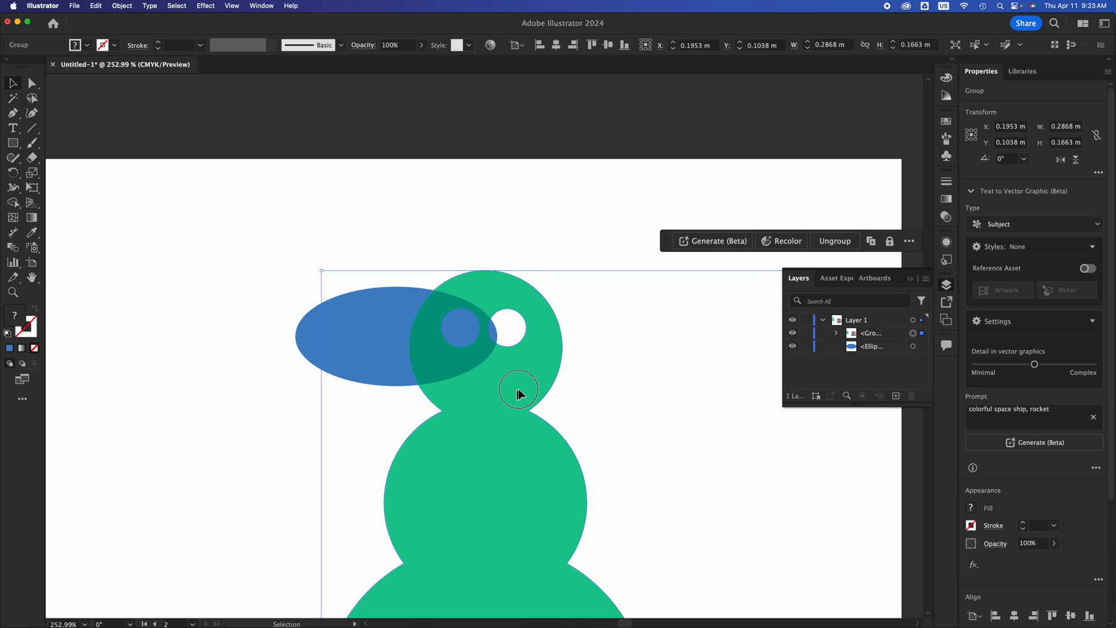
# - Ungroup the artwork and move the green figure up and right, clear of the blue ellipse
pyautogui.moveTo(518, 394); pyautogui.dragTo(540, 401)
pyautogui.moveTo(523, 442)
pyautogui.mouseDown()
pyautogui.moveTo(472, 443)
pyautogui.moveTo(532, 440)
pyautogui.mouseUp()
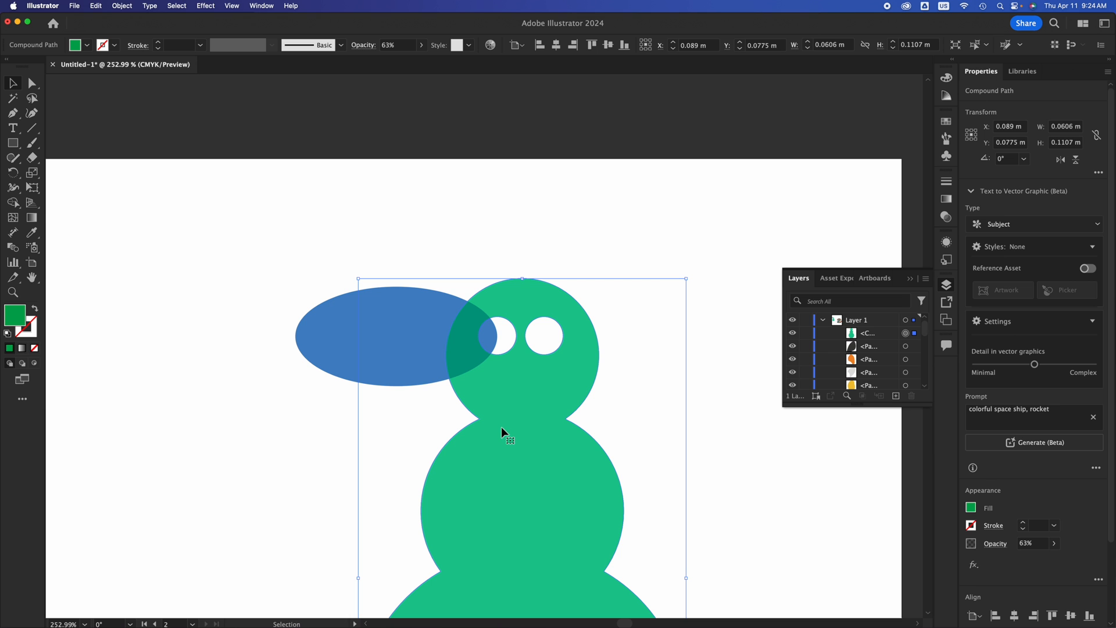
pyautogui.moveTo(501, 427); pyautogui.dragTo(589, 362)
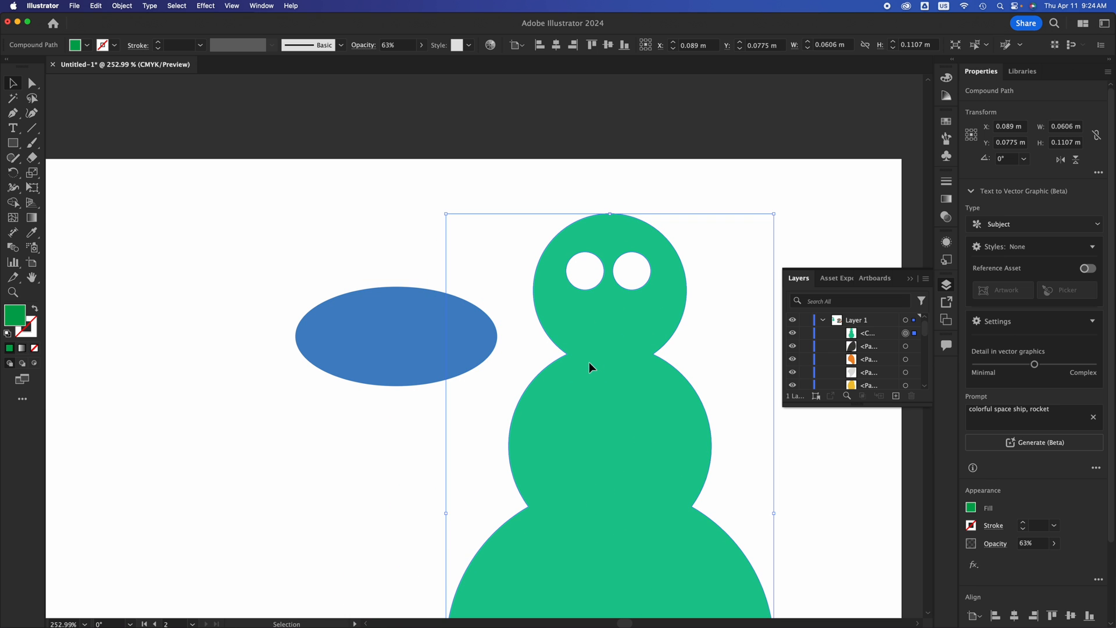
pyautogui.scroll(-3, 1091, 581)
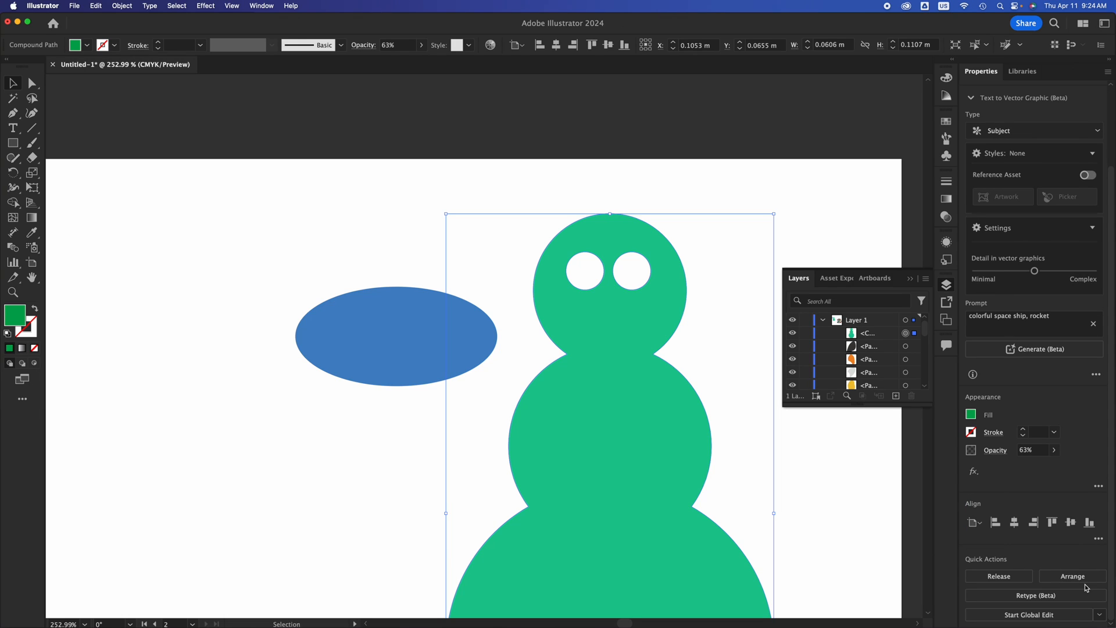
# - Place the blue ellipse overlapping the lower left of the figure's head and select both shapes
pyautogui.click(407, 339)
pyautogui.moveTo(403, 340); pyautogui.dragTo(518, 331)
pyautogui.keyDown('shift'); pyautogui.click(670, 420); pyautogui.keyUp('shift')
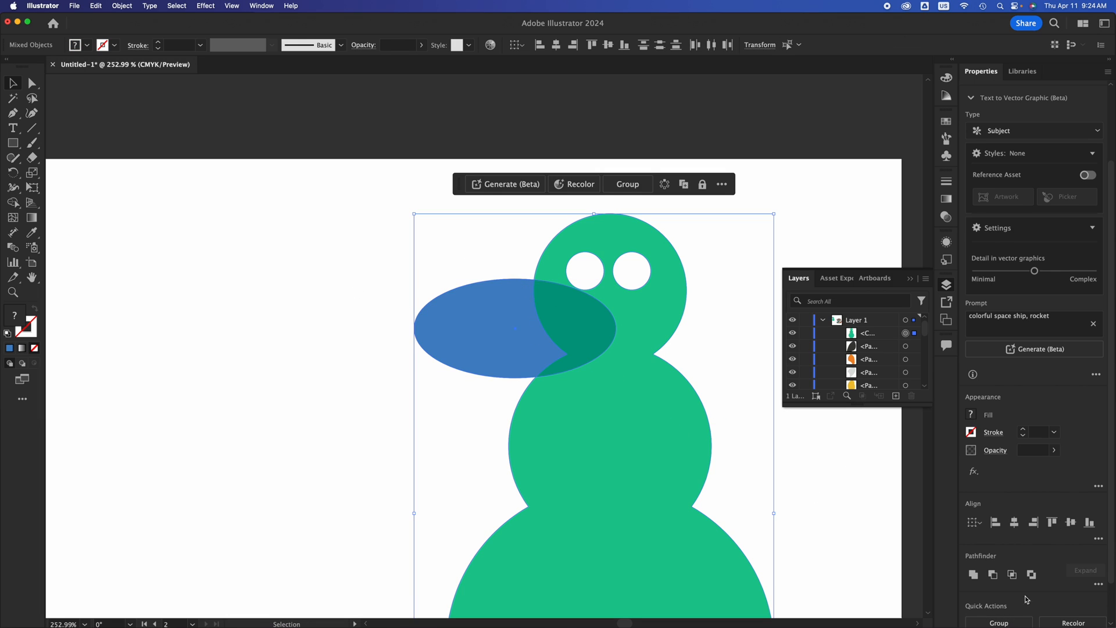
# - Try the Pathfinder Intersect operation on the ellipse and the figure, and undo it
pyautogui.scroll(-2, 1095, 587)
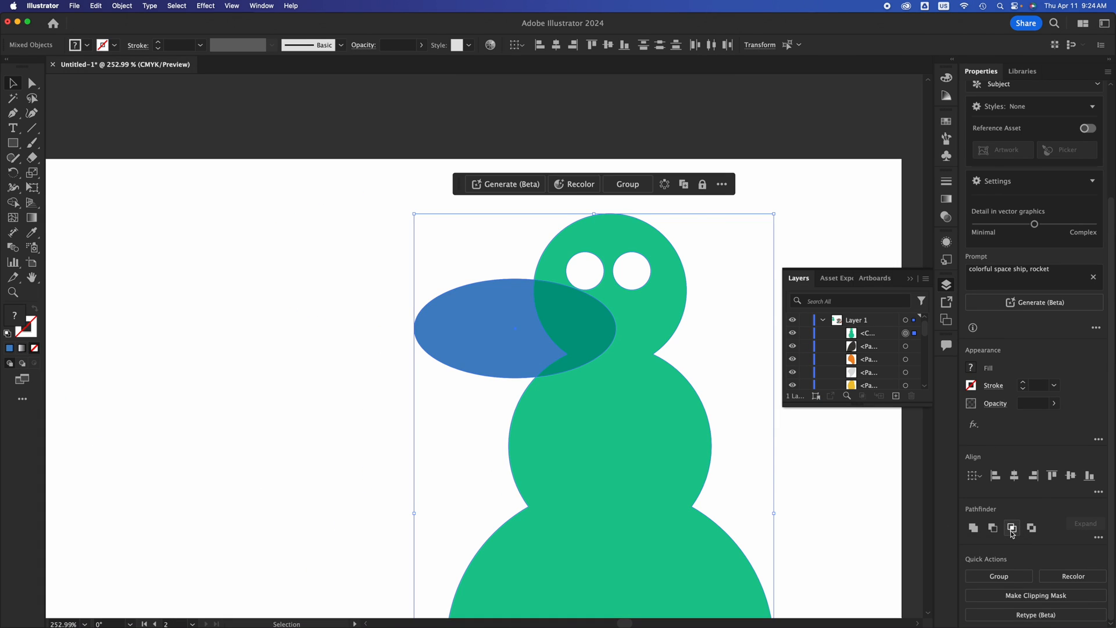
pyautogui.click(1012, 528)
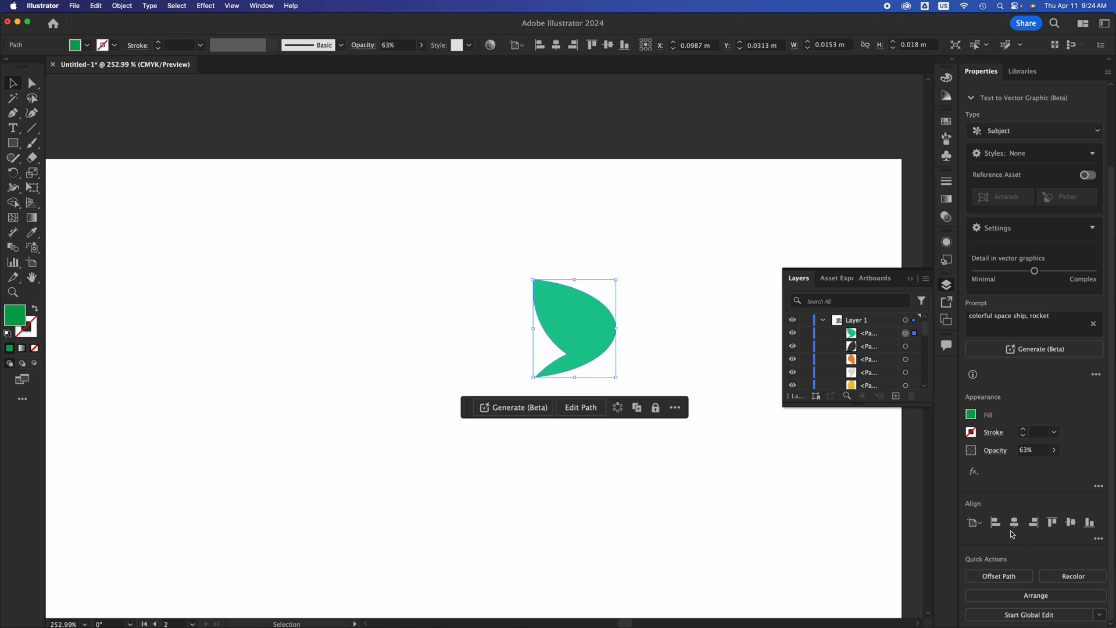
pyautogui.press('super+z')
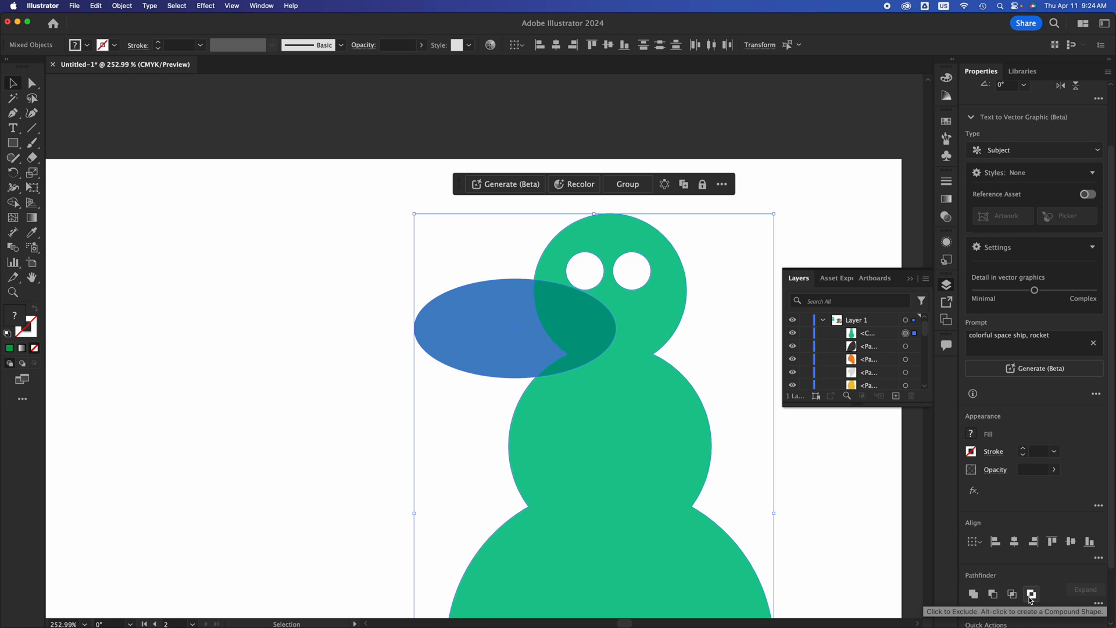
# - Exclude the overlap of the ellipse and the figure with Pathfinder and ungroup the resulting shapes
pyautogui.click(1030, 595)
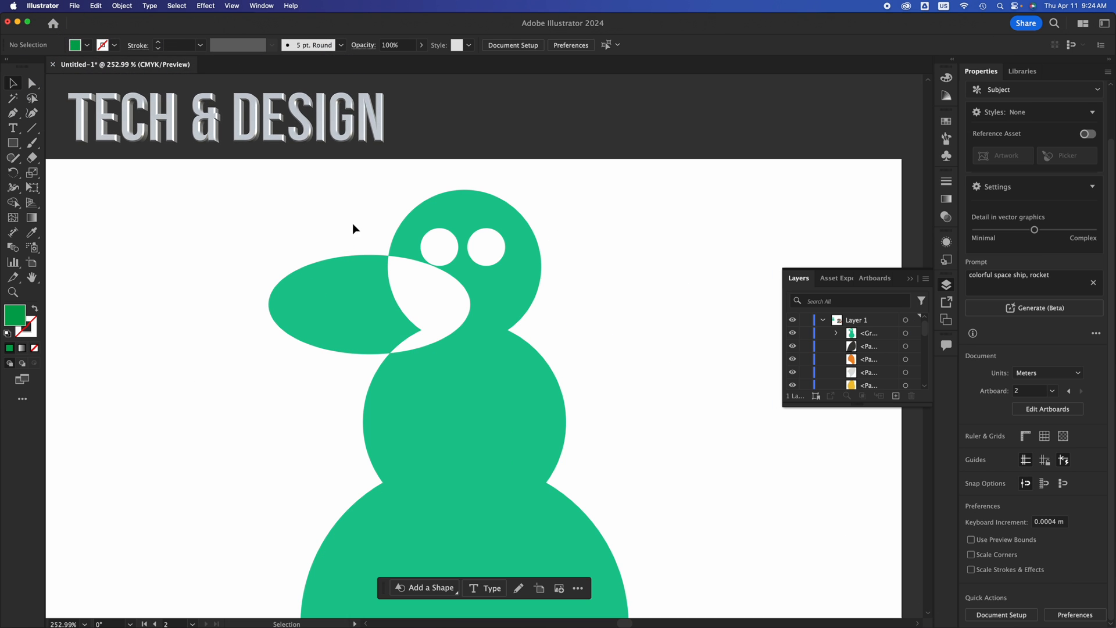
pyautogui.click(503, 276)
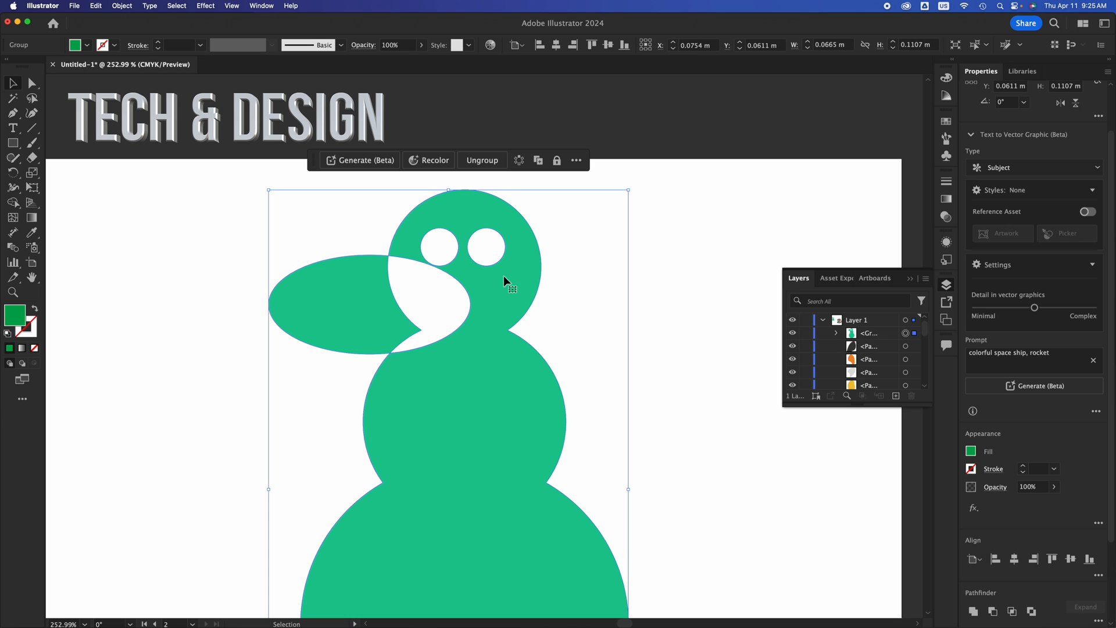
pyautogui.click(482, 160)
pyautogui.click(743, 318)
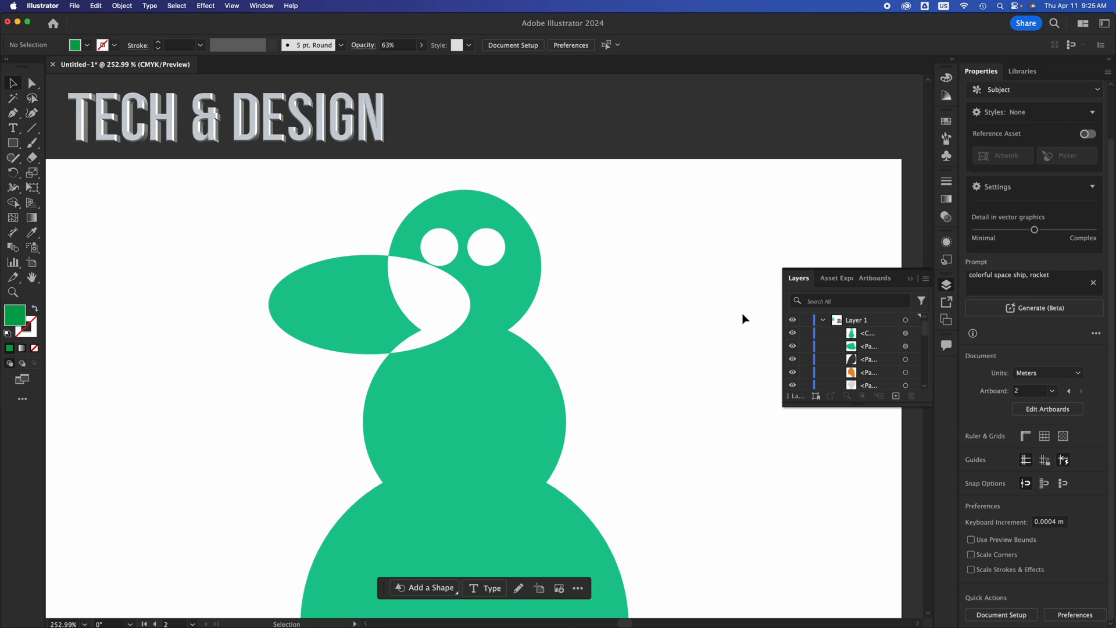
# - Pull the leftover ellipse piece away from the figure and delete it
pyautogui.click(378, 296)
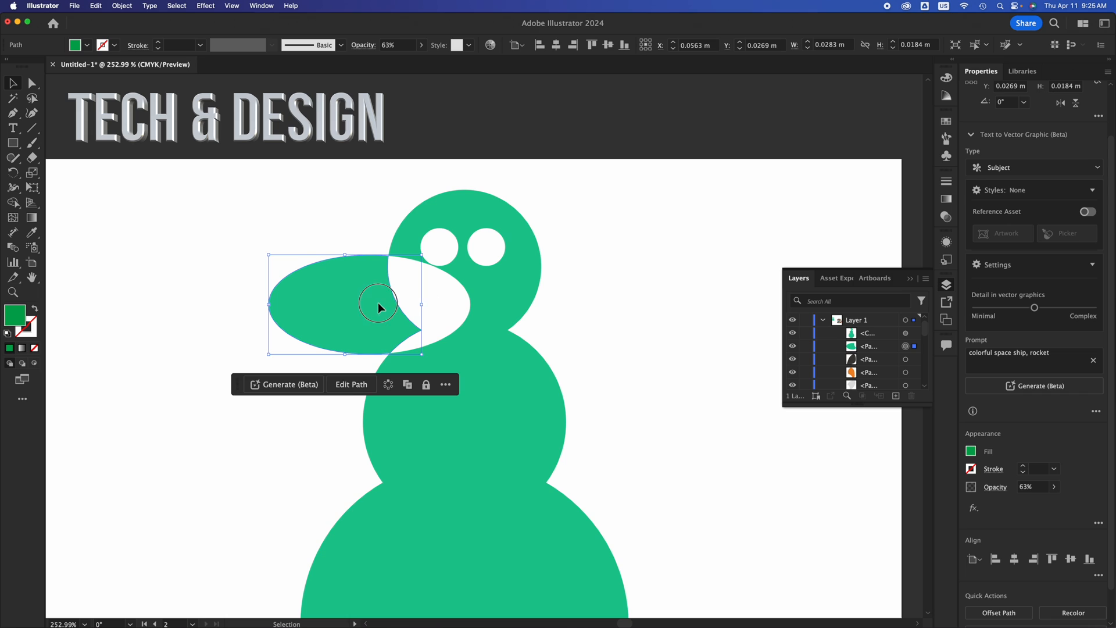
pyautogui.moveTo(377, 303); pyautogui.dragTo(207, 303)
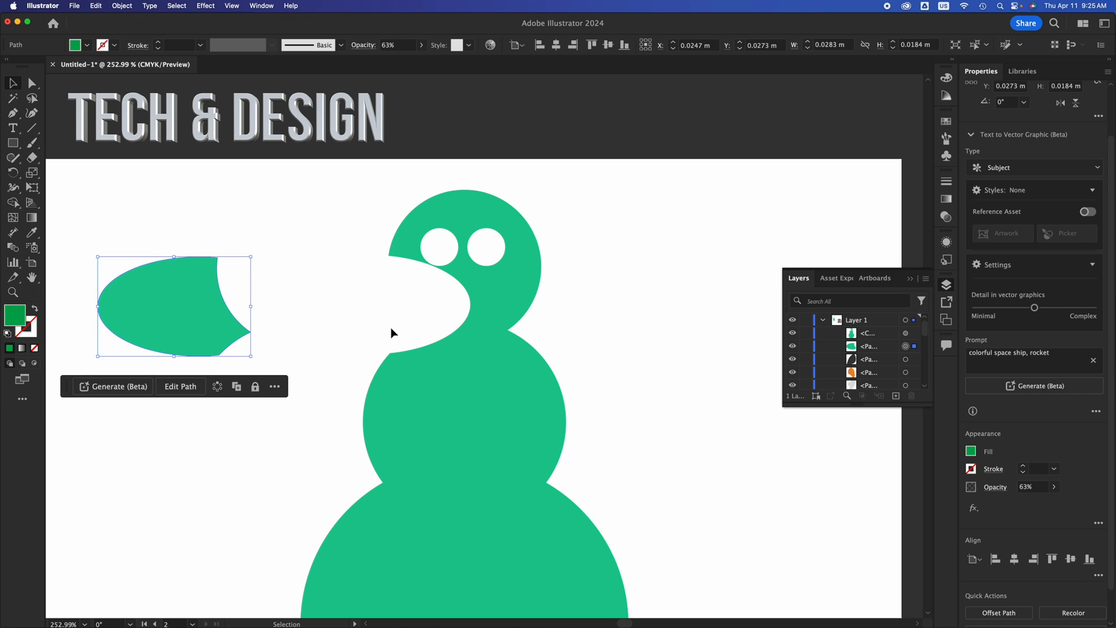
pyautogui.press('Delete')
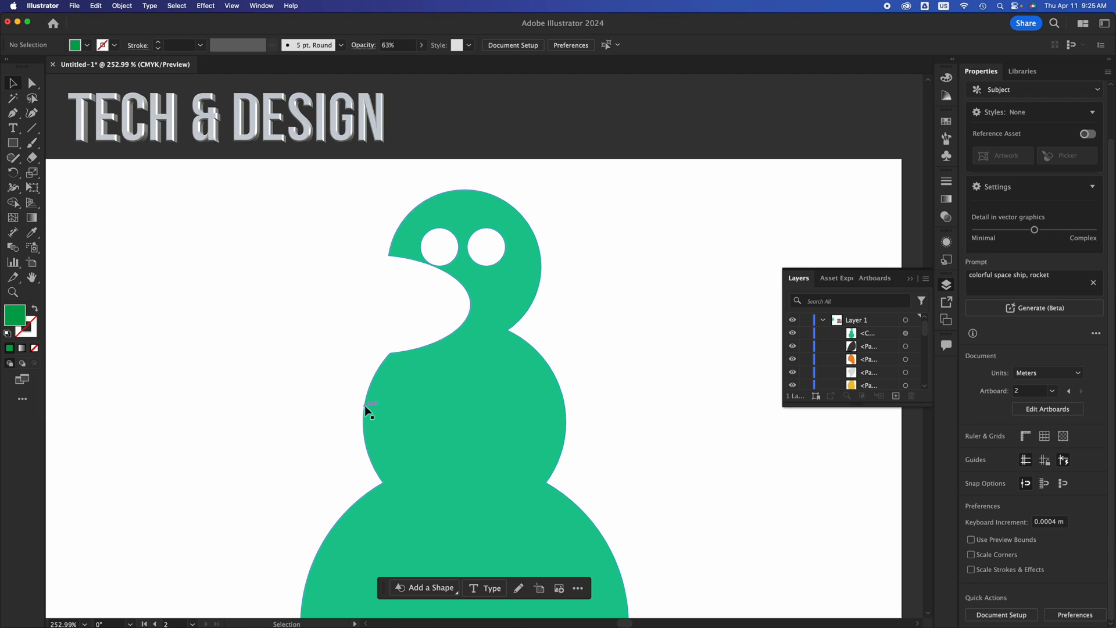
# - Draw a thin horizontal rectangle about 0.072 m wide and 0.004 m high across the figure's middle circle
pyautogui.click(12, 146)
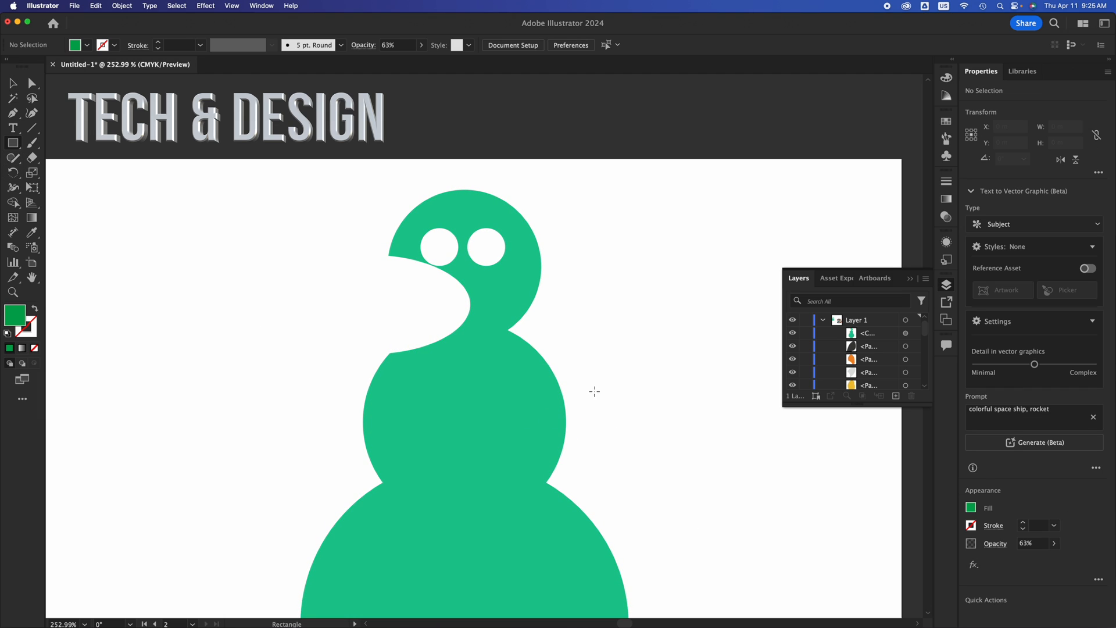
pyautogui.moveTo(632, 389); pyautogui.dragTo(242, 408)
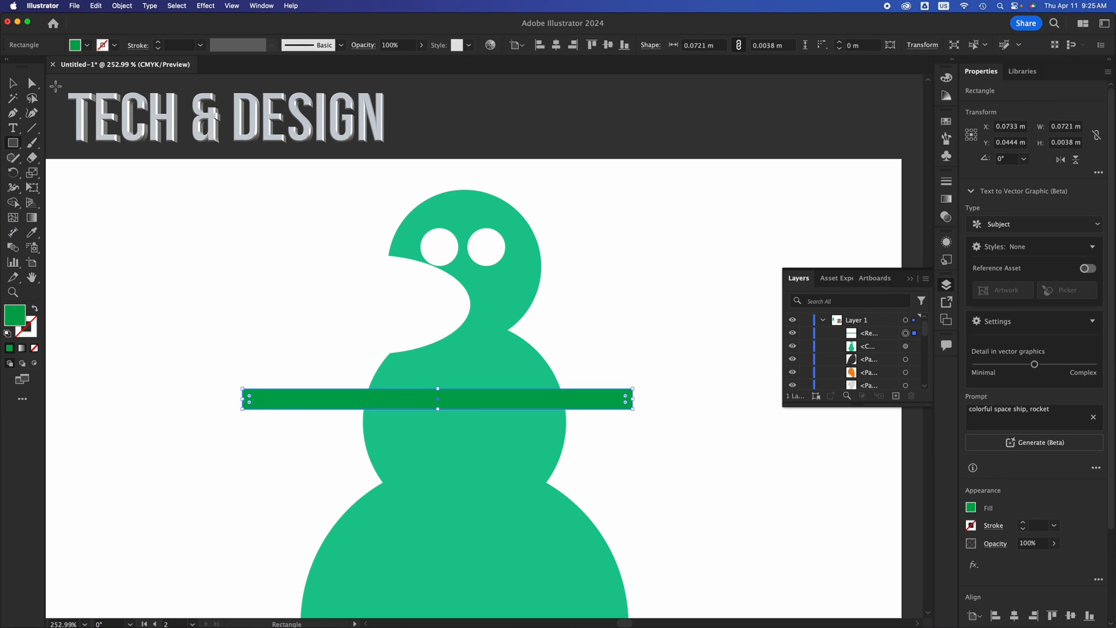
pyautogui.press('v')
# - Exclude the overlap between the thin rectangle and the green figure with Pathfinder
pyautogui.keyDown('shift'); pyautogui.click(488, 518); pyautogui.keyUp('shift')
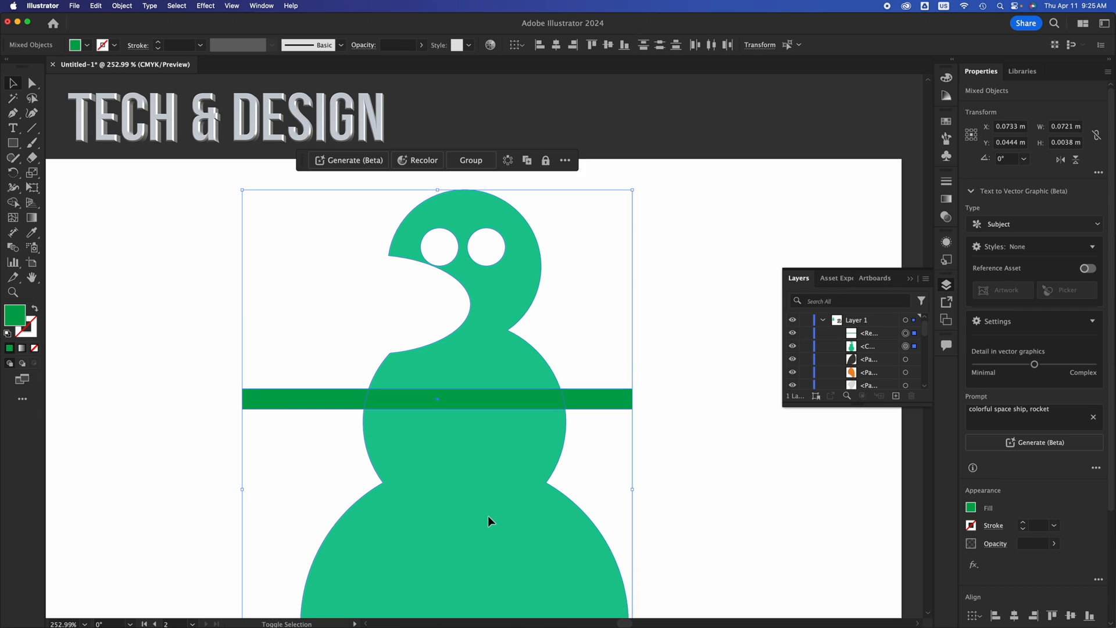
pyautogui.scroll(-5, 1070, 532)
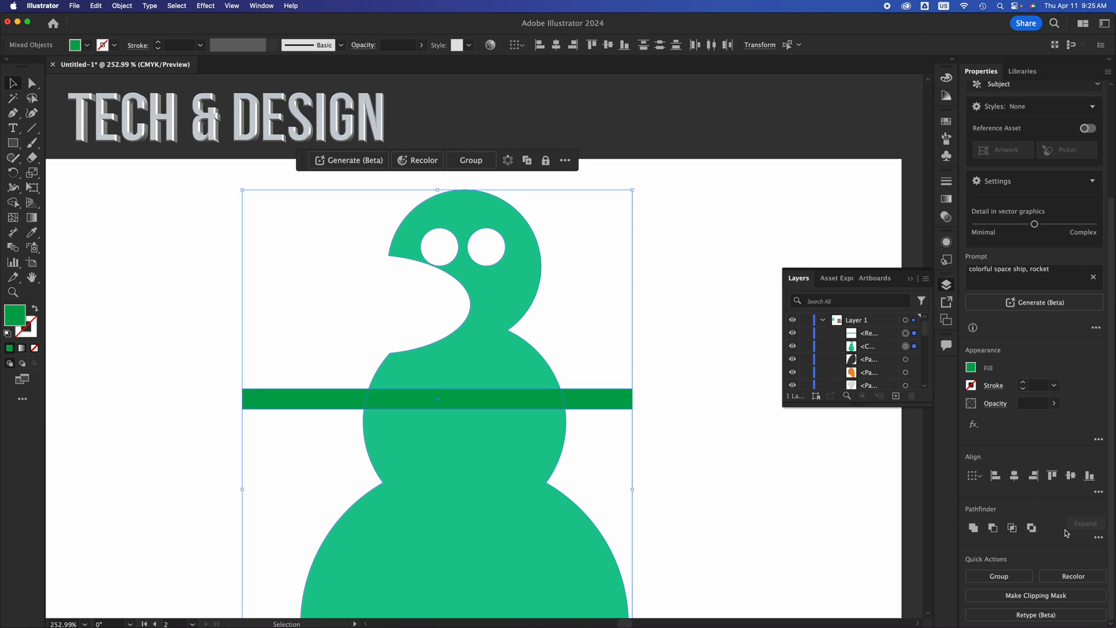
pyautogui.click(1031, 528)
pyautogui.click(700, 445)
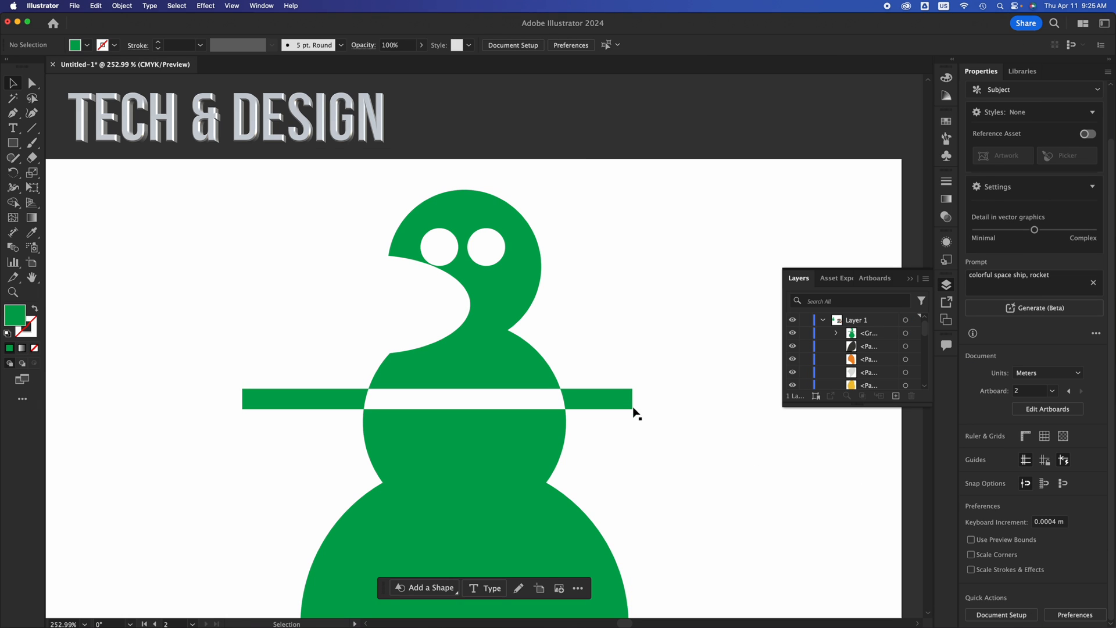
# - Ungroup the excluded shapes and delete the two leftover bar pieces on either side of the figure
pyautogui.click(603, 389)
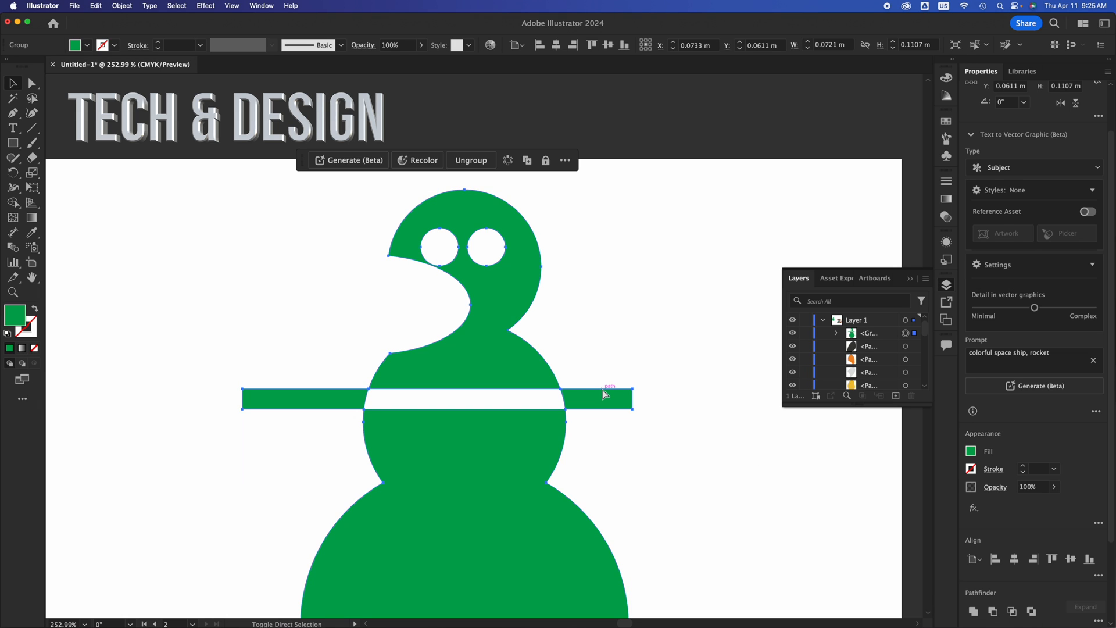
pyautogui.press('shift+super+g')
pyautogui.click(654, 405)
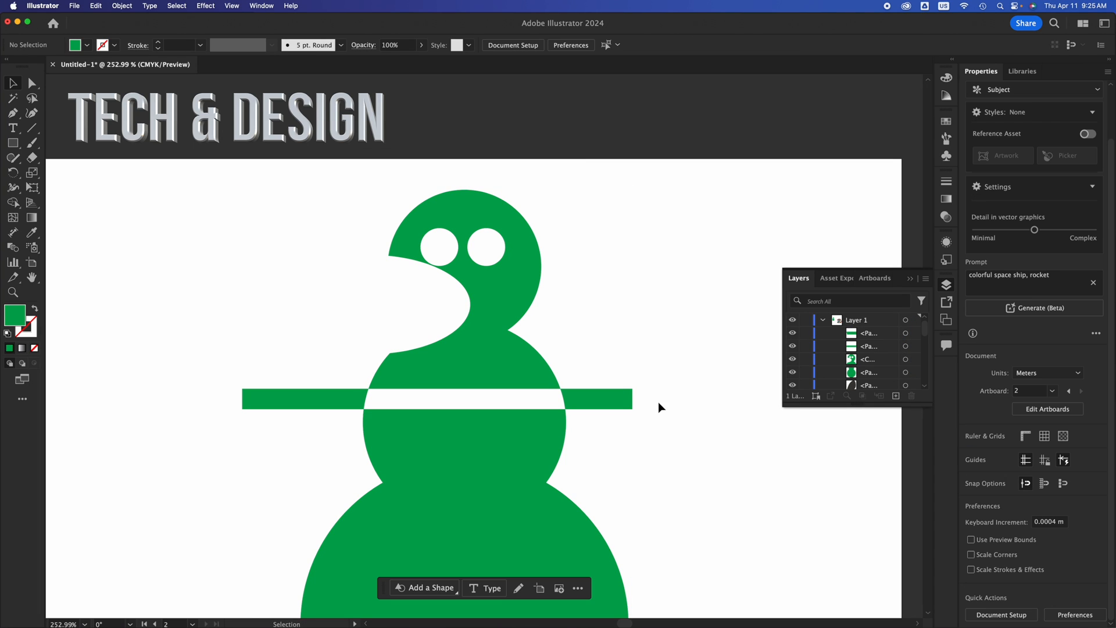
pyautogui.click(604, 402)
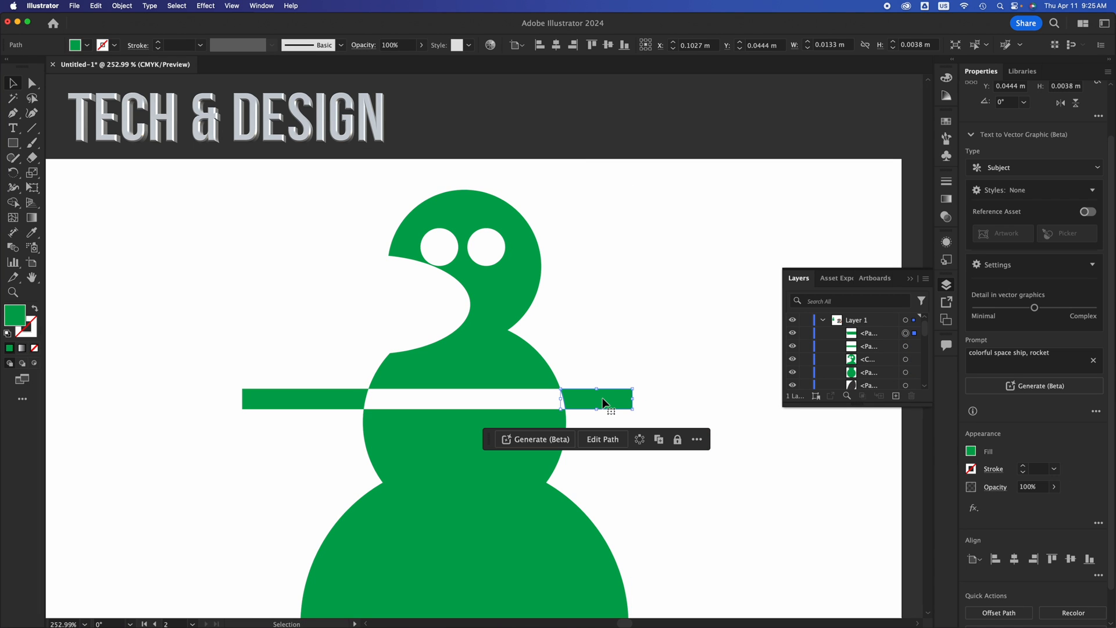
pyautogui.click(334, 398)
pyautogui.press('Delete')
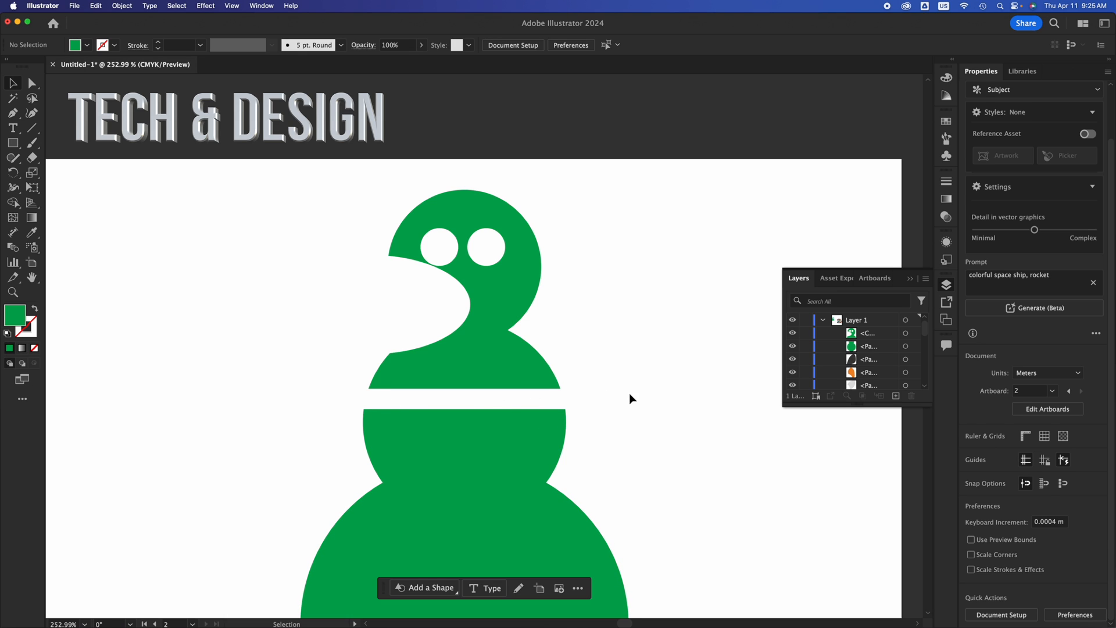
# - Pull the figure's head piece away from the lower body and undo the move
pyautogui.moveTo(447, 365); pyautogui.dragTo(240, 345)
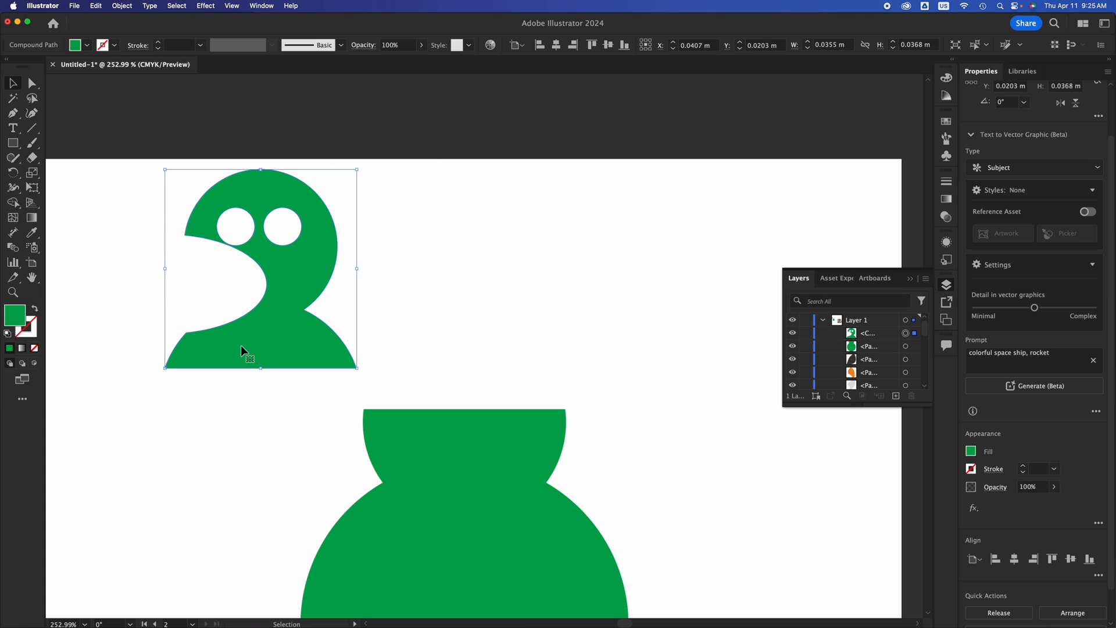
pyautogui.press('a')
pyautogui.press('super+z')
pyautogui.press('v')
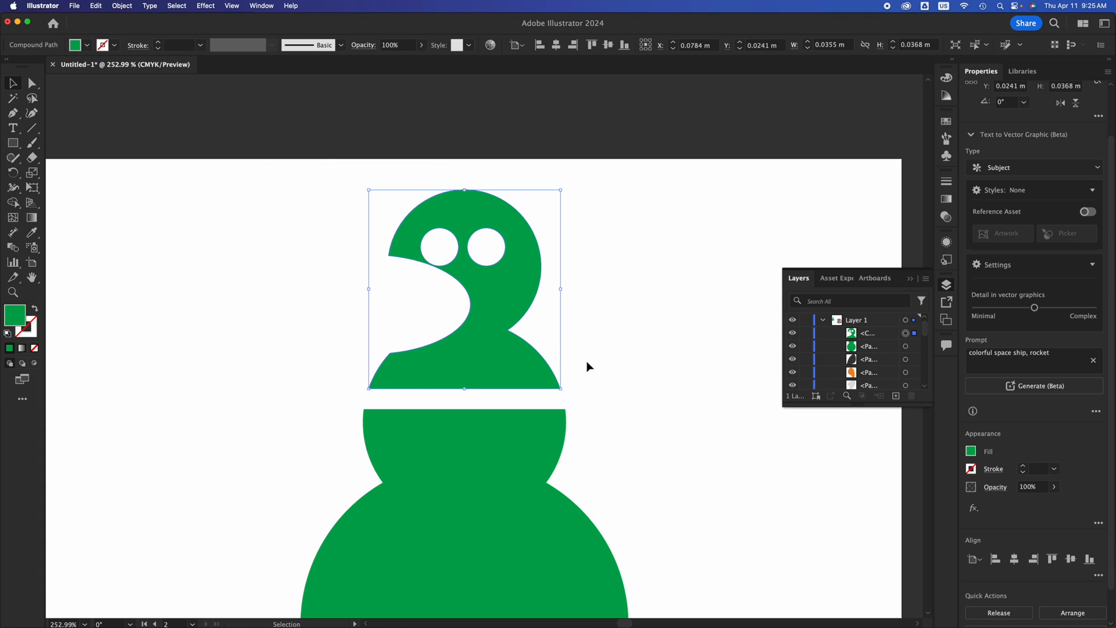
# - Delete both remaining pieces of the green figure
pyautogui.moveTo(616, 314); pyautogui.dragTo(361, 606)
pyautogui.press('Delete')
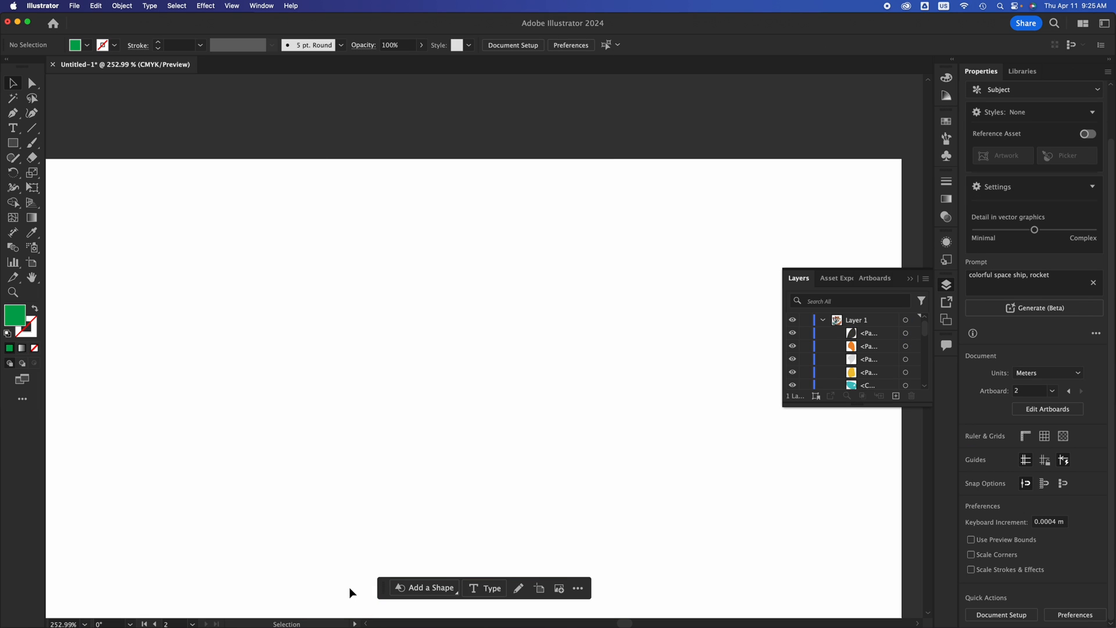
# - Draw a green 13-pointed star about 0.053 m wide near the artboard's upper left corner with the Star tool
pyautogui.click(14, 158)
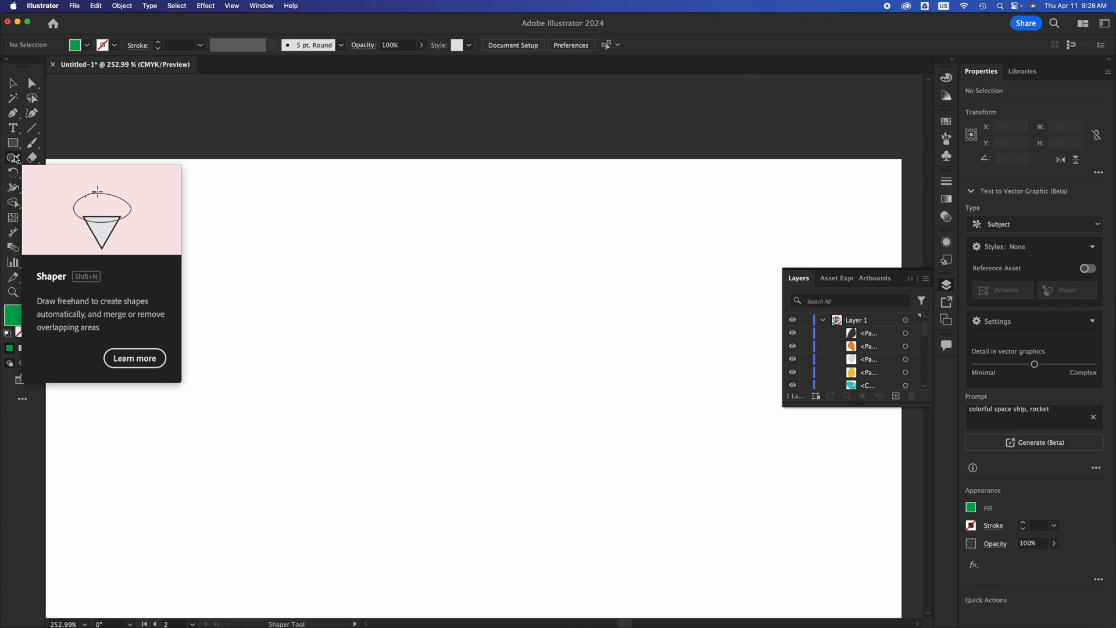
pyautogui.click(18, 146)
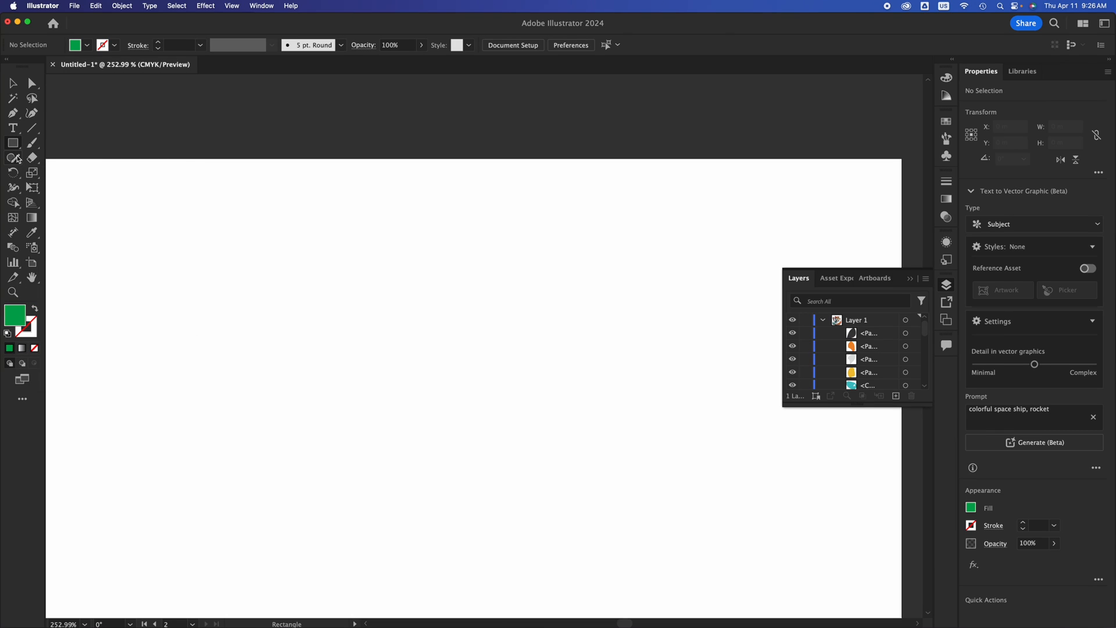
pyautogui.moveTo(13, 150); pyautogui.dragTo(74, 202)
pyautogui.moveTo(202, 289); pyautogui.dragTo(294, 399)
pyautogui.press('Up')
pyautogui.press('Up')
pyautogui.press('Up')
pyautogui.press('Up')
pyautogui.press('Up')
pyautogui.press('Up')
pyautogui.press('Up')
pyautogui.press('Up')
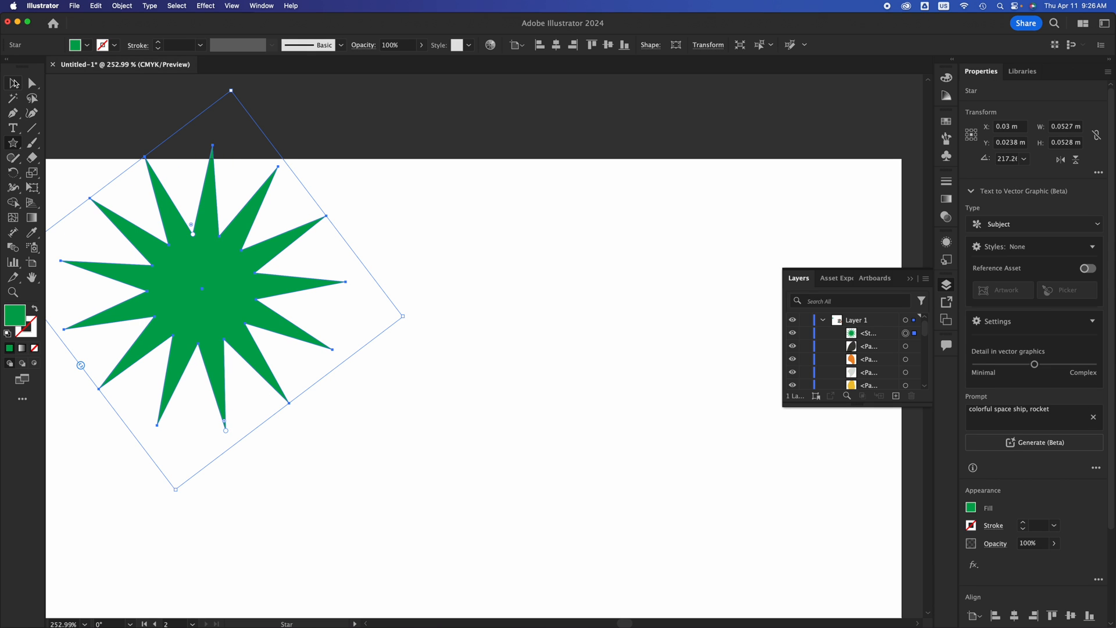
# - Scale the star down to about 0.032 m wide and reposition it fully inside the artboard's left part
pyautogui.press('v')
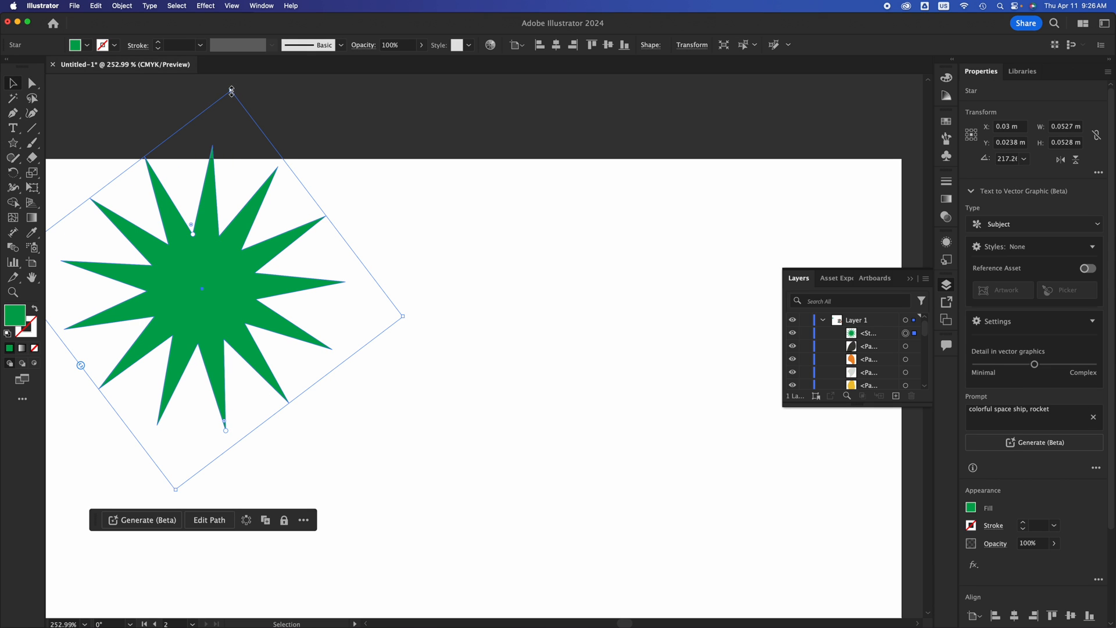
pyautogui.moveTo(231, 92); pyautogui.dragTo(209, 251)
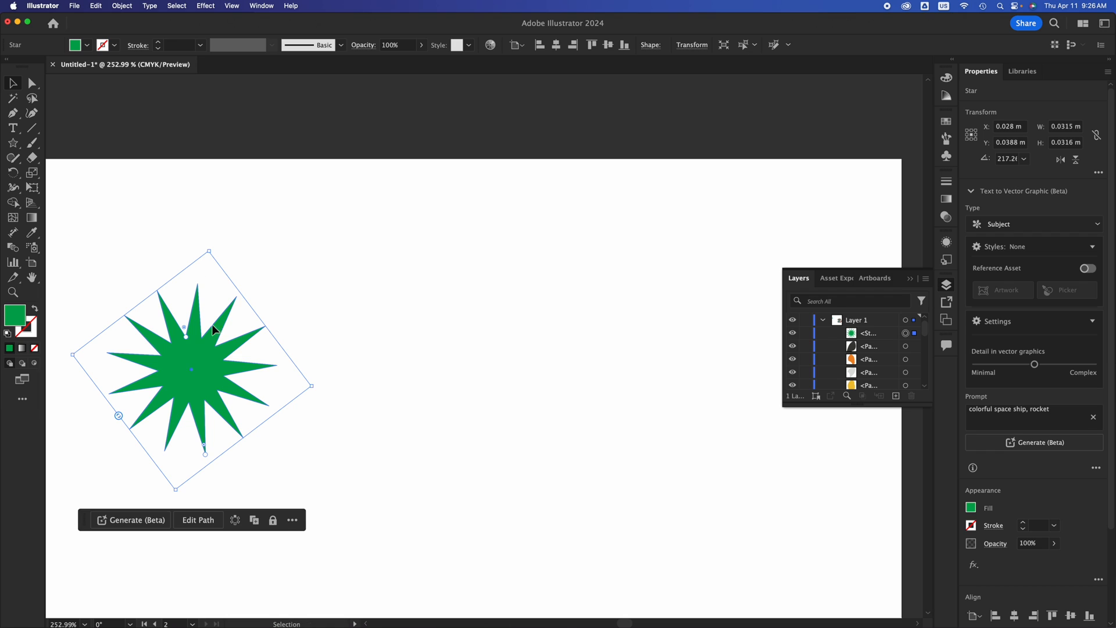
pyautogui.moveTo(215, 359); pyautogui.dragTo(280, 316)
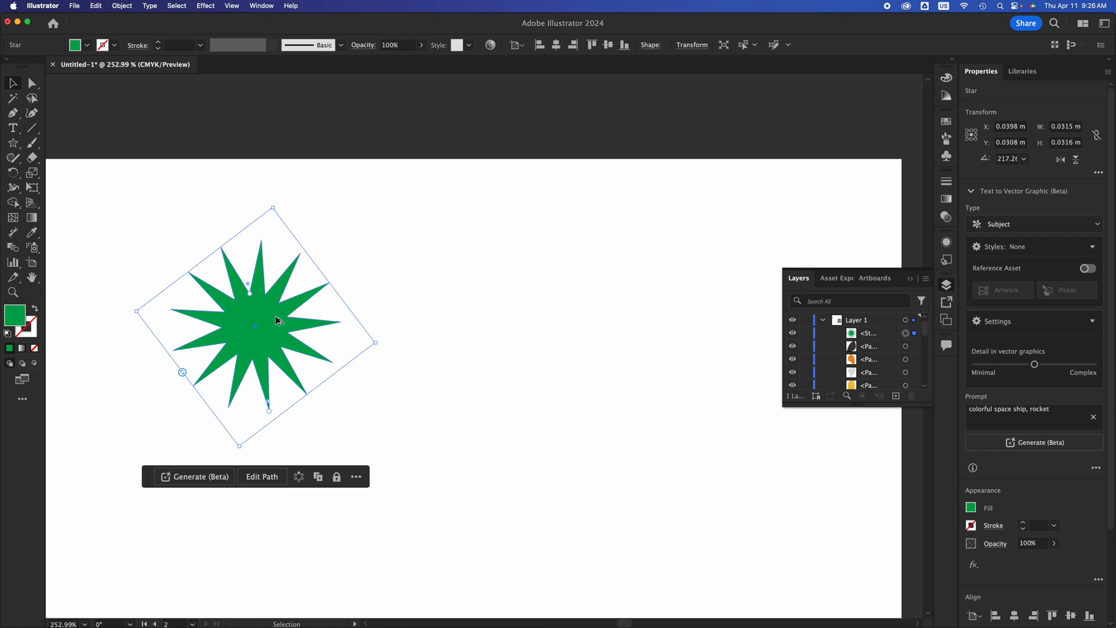
# - Duplicate the star twice, placing one copy in the middle and one lower on the right, and shift the original left
pyautogui.moveTo(273, 324); pyautogui.dragTo(611, 390)
pyautogui.moveTo(420, 329)
pyautogui.mouseDown()
pyautogui.moveTo(410, 396)
pyautogui.moveTo(410, 322)
pyautogui.mouseUp()
pyautogui.moveTo(258, 331); pyautogui.dragTo(186, 343)
pyautogui.click(153, 315)
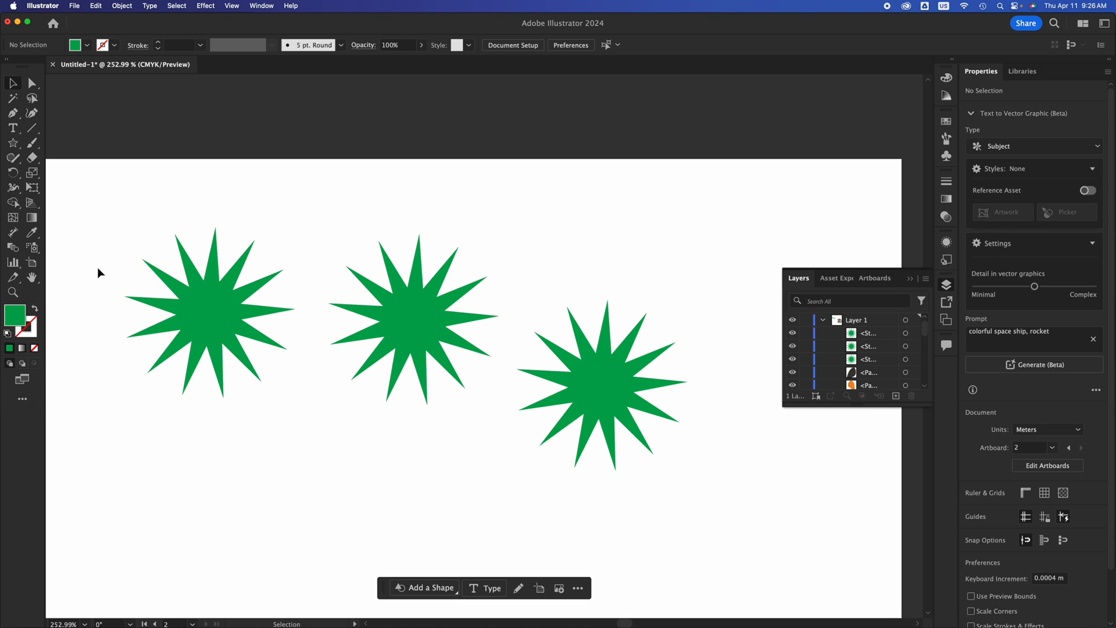
# - Select all three stars and collapse the floating Layers panel
pyautogui.moveTo(97, 269); pyautogui.dragTo(634, 480)
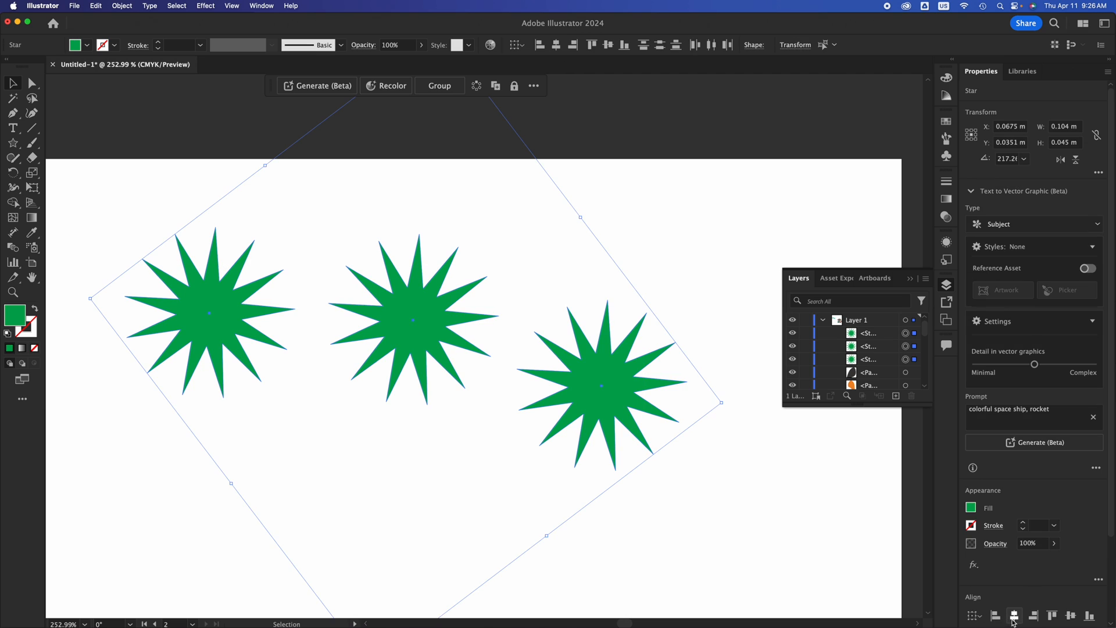
pyautogui.scroll(-3, 1104, 620)
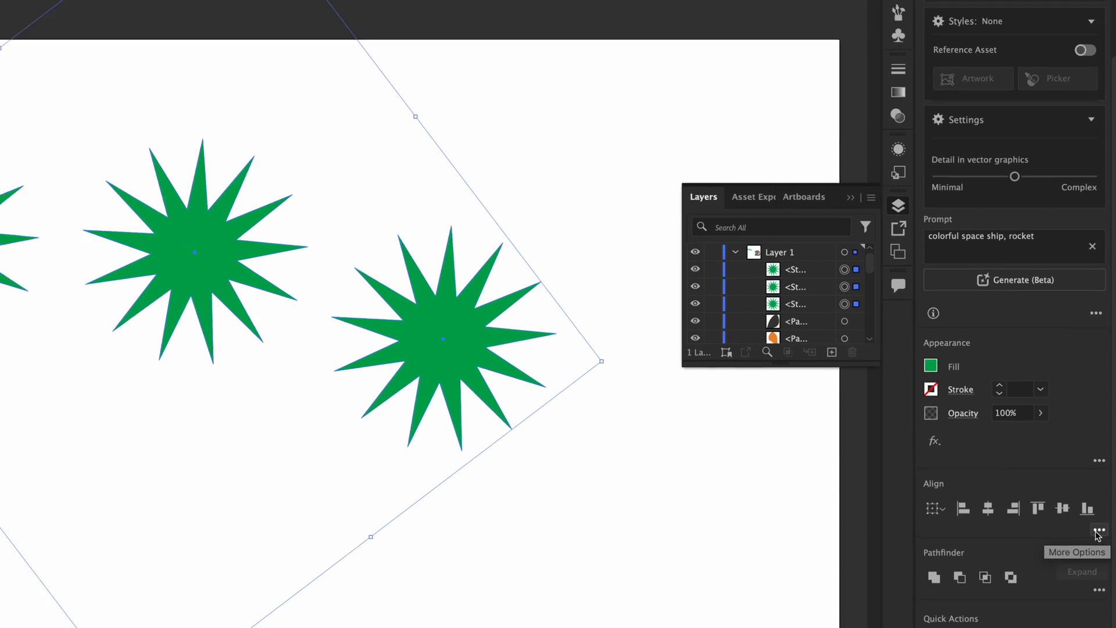
pyautogui.click(850, 197)
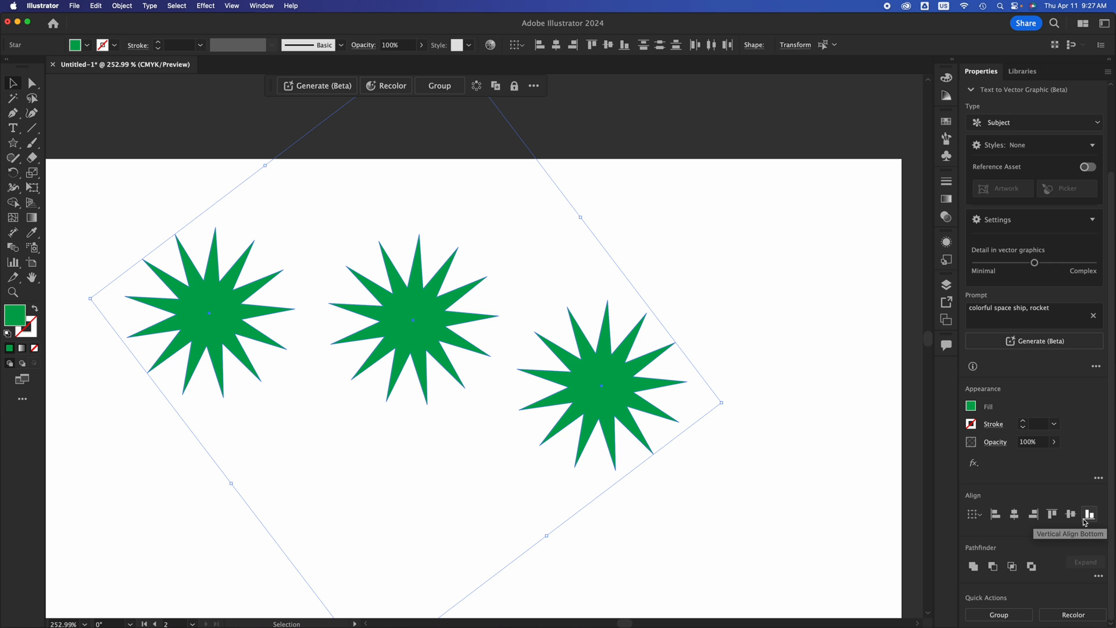
# - Align the three stars by their left edges and undo the alignment
pyautogui.click(994, 515)
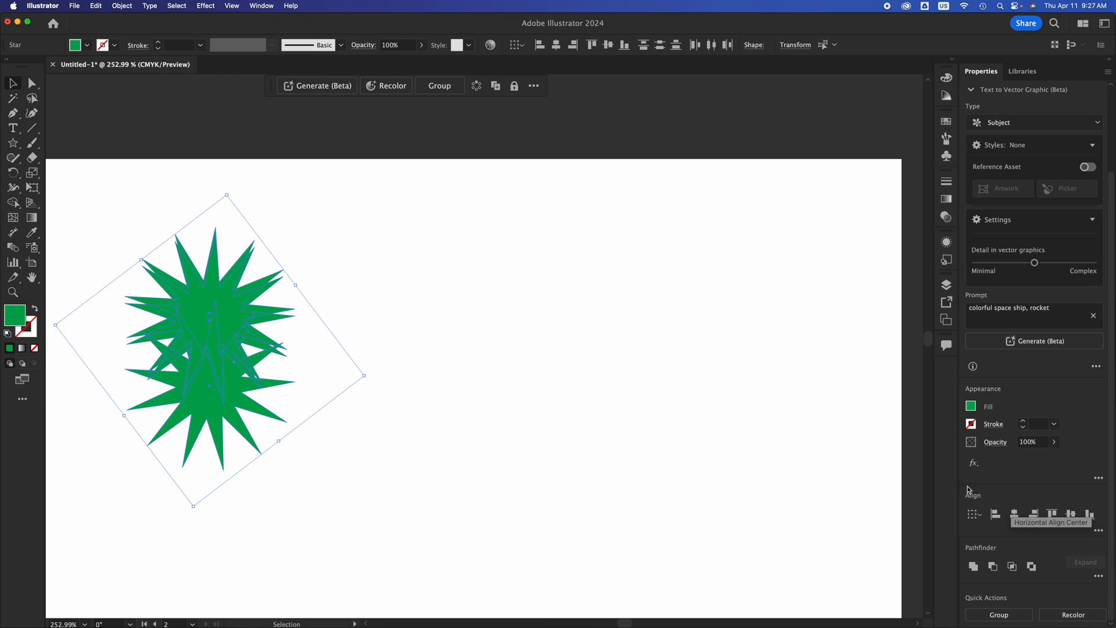
pyautogui.press('a')
pyautogui.hotkey('ctrl', 'z')
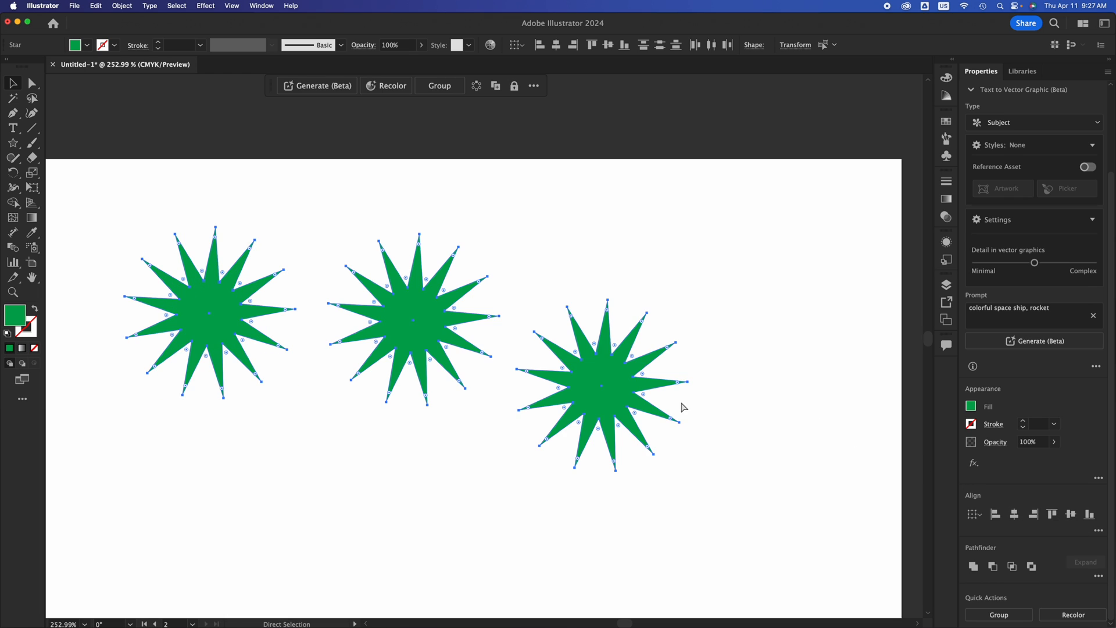
pyautogui.press('v')
# - Try the right-edge, top-edge and vertical-centre alignments on the three stars, undoing each one
pyautogui.click(1034, 513)
pyautogui.press('cmd+z')
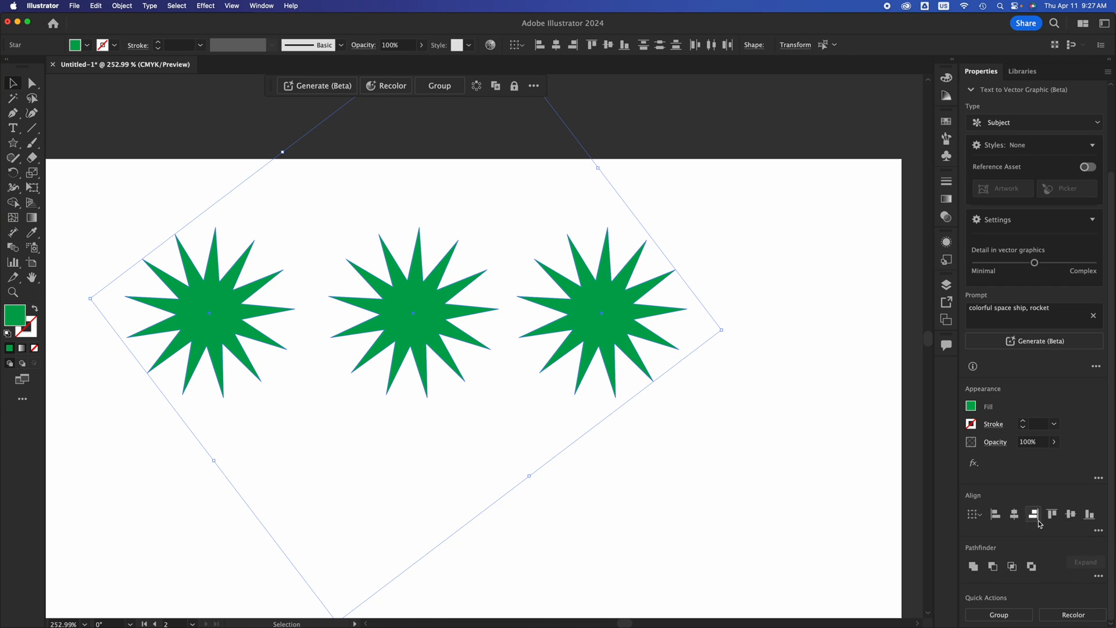
pyautogui.click(1073, 519)
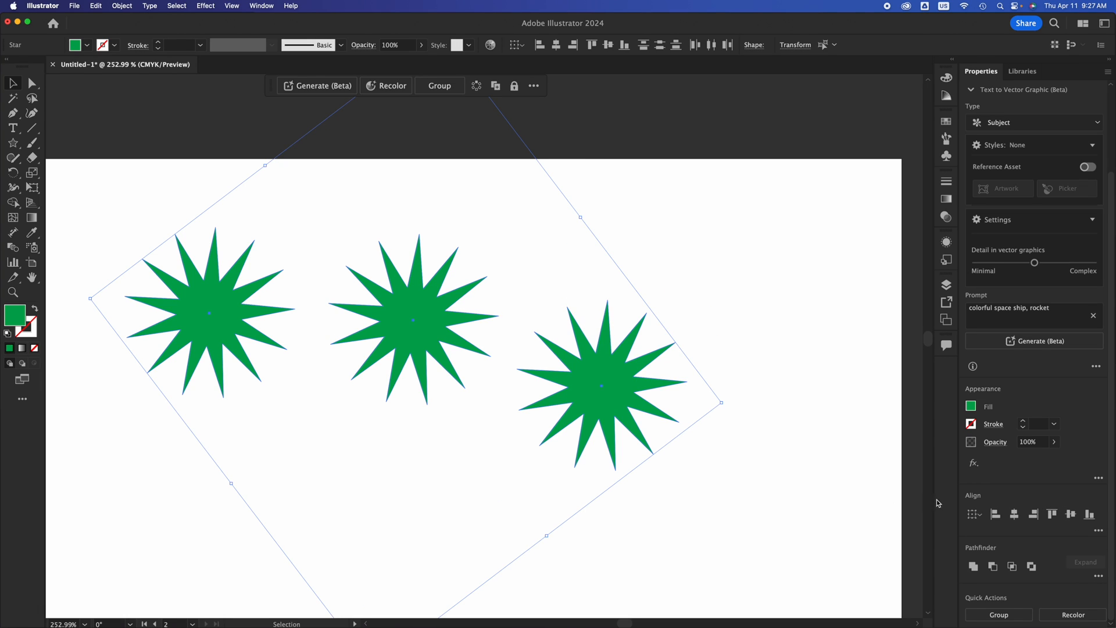
pyautogui.click(1070, 515)
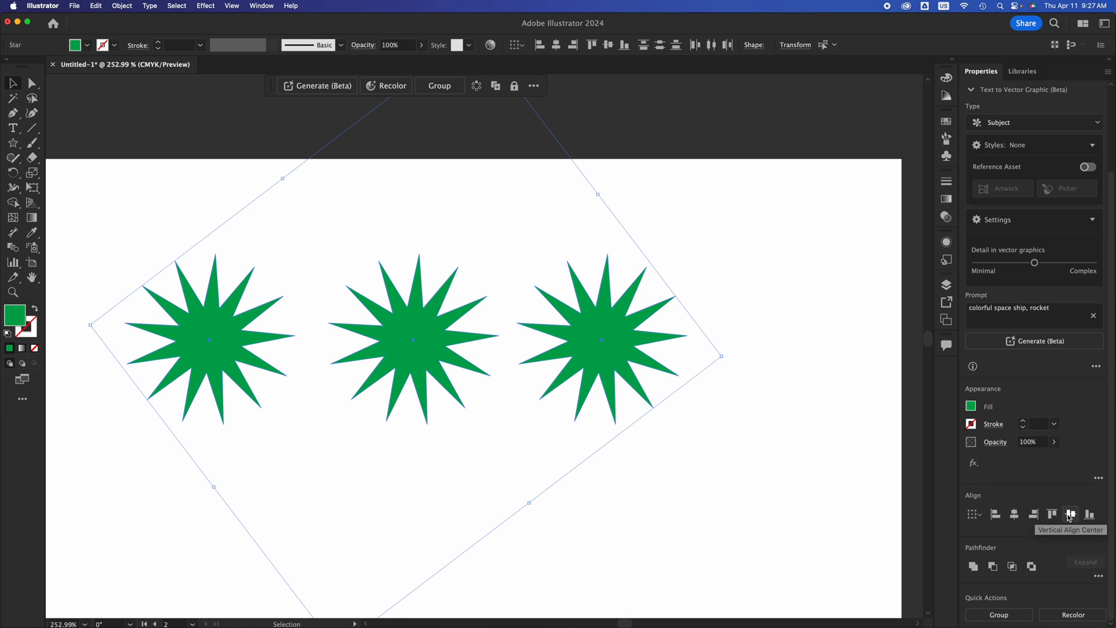
pyautogui.press('super+z')
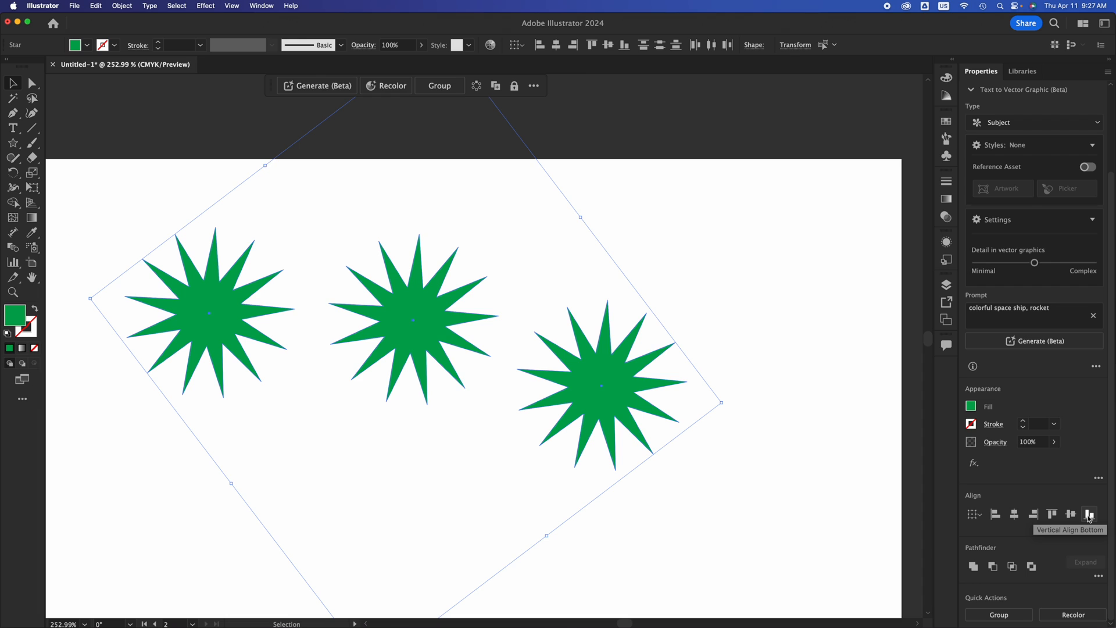
# - Align the three stars by their bottom edges and distribute them evenly in the horizontal direction
pyautogui.click(1089, 515)
pyautogui.click(779, 521)
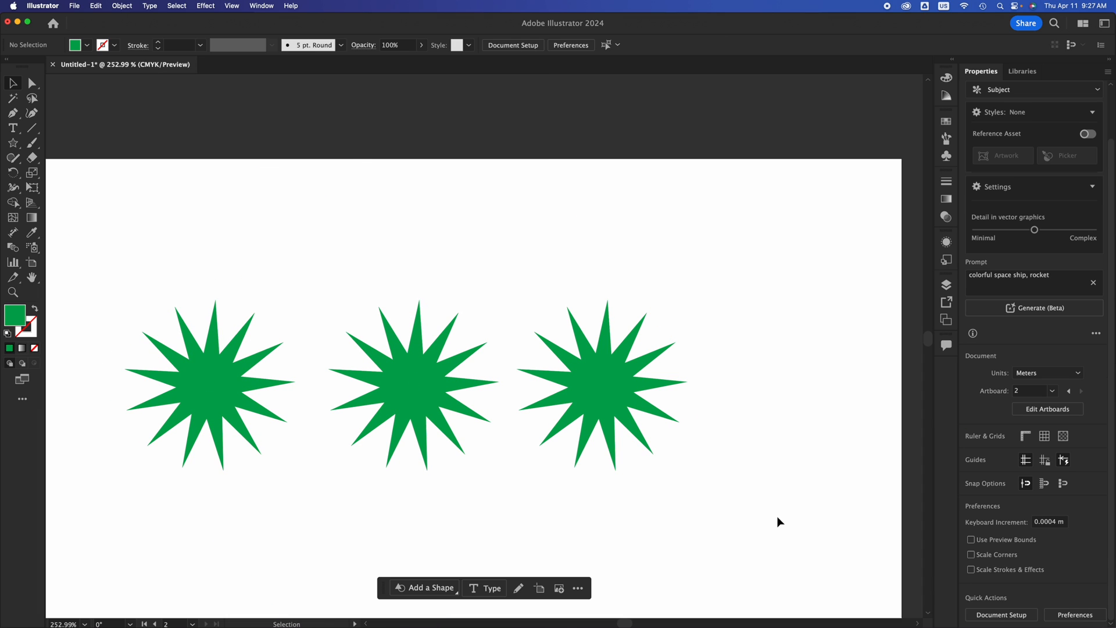
pyautogui.moveTo(730, 482); pyautogui.dragTo(259, 304)
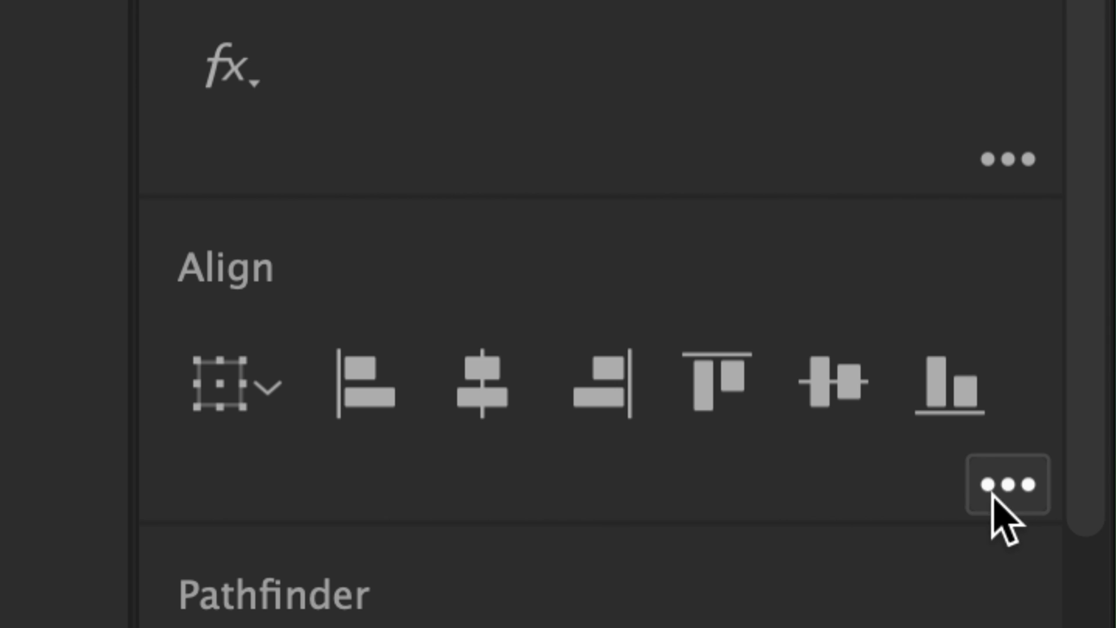
pyautogui.click(1007, 486)
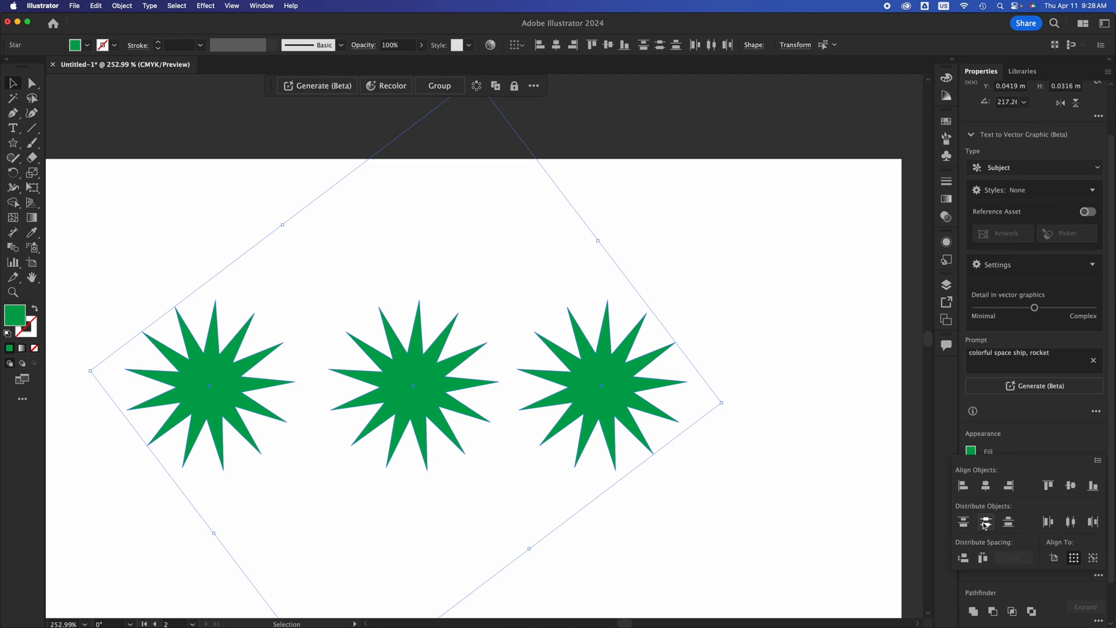
pyautogui.click(1084, 527)
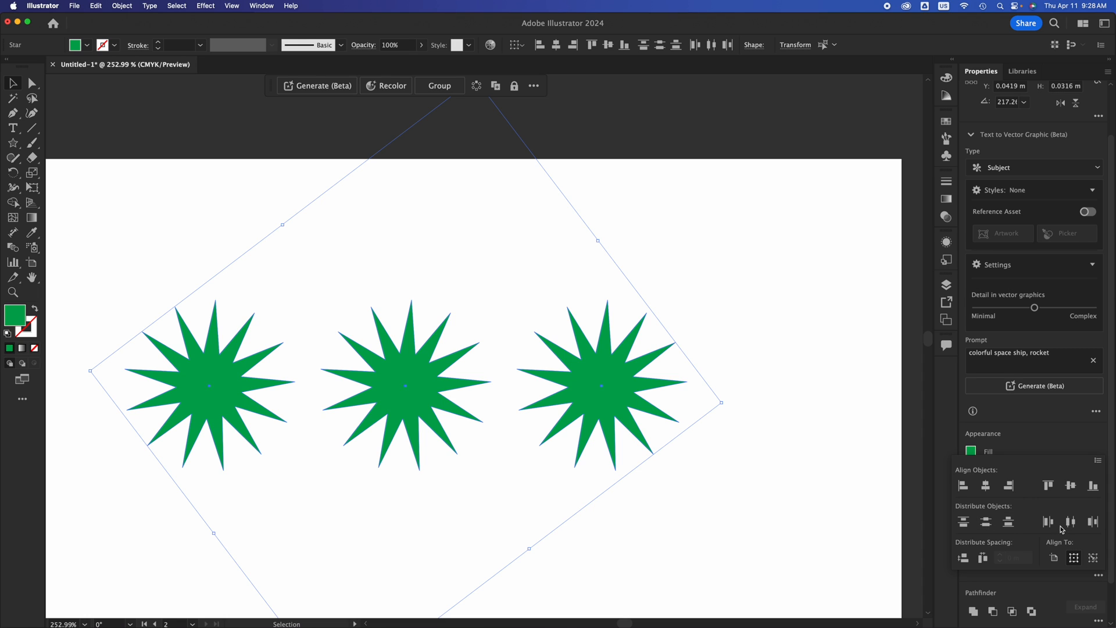
pyautogui.click(695, 473)
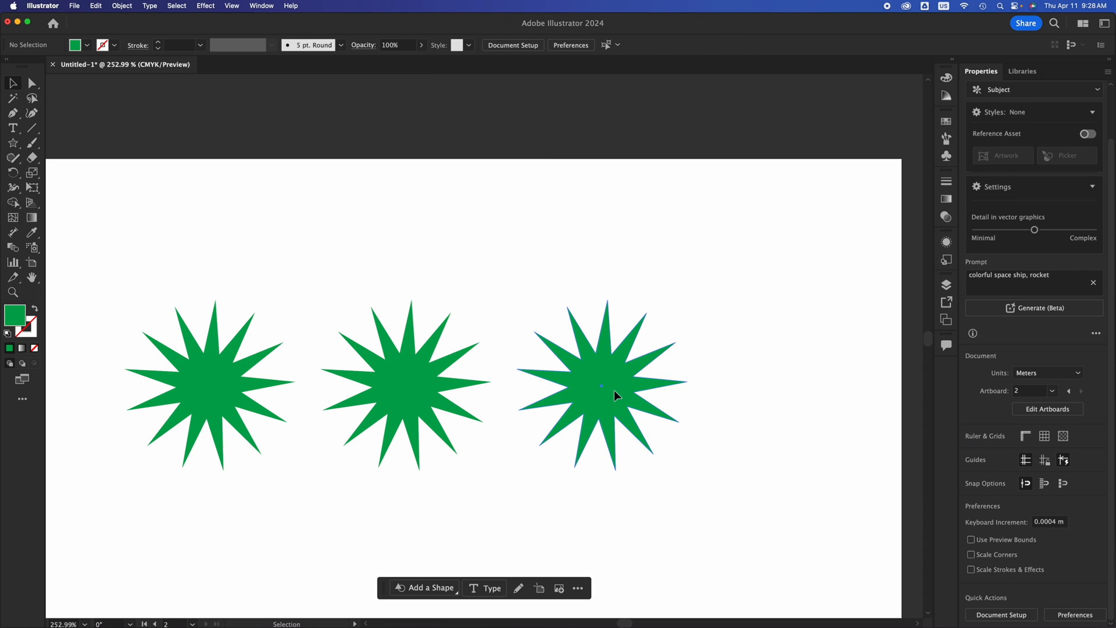
# - Scatter the stars by moving the right one further right, the middle one down and the left one up
pyautogui.click(591, 393)
pyautogui.moveTo(591, 393); pyautogui.dragTo(723, 398)
pyautogui.moveTo(438, 377); pyautogui.dragTo(435, 525)
pyautogui.click(478, 408)
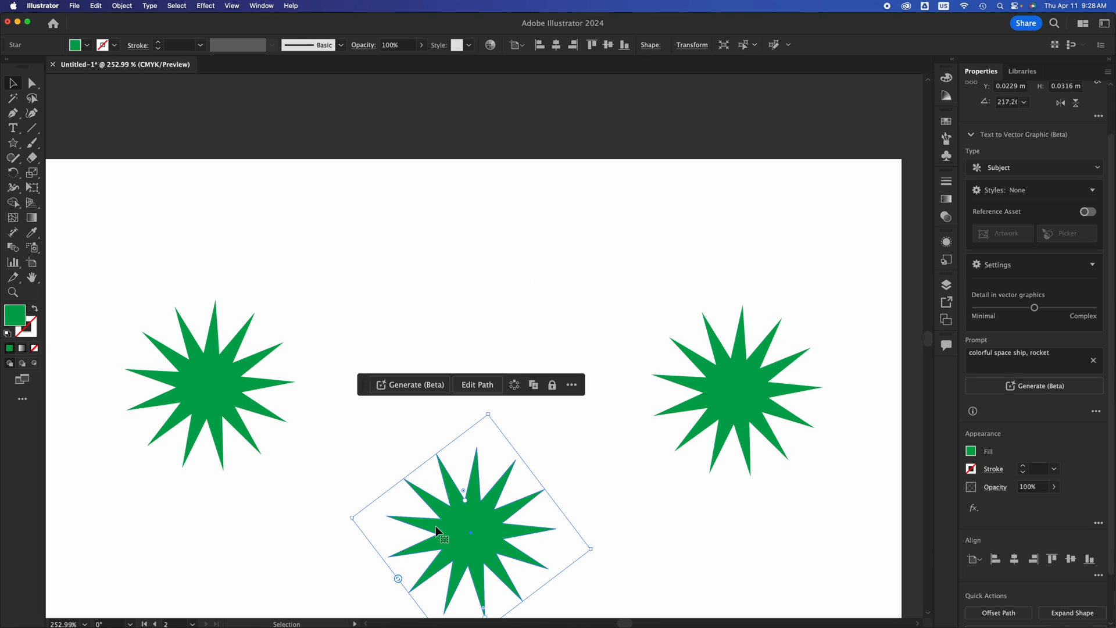
pyautogui.moveTo(236, 381); pyautogui.dragTo(193, 256)
pyautogui.click(187, 411)
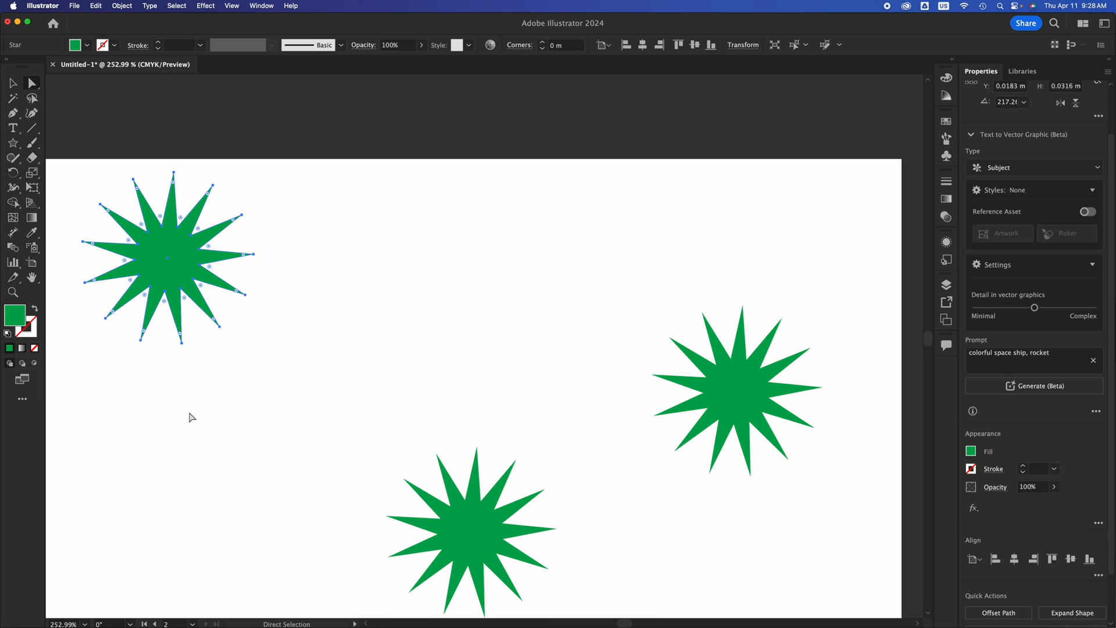
# - Select the anchor points of all three stars with Direct Selection and distribute them vertically and horizontally
pyautogui.moveTo(70, 215); pyautogui.dragTo(769, 557)
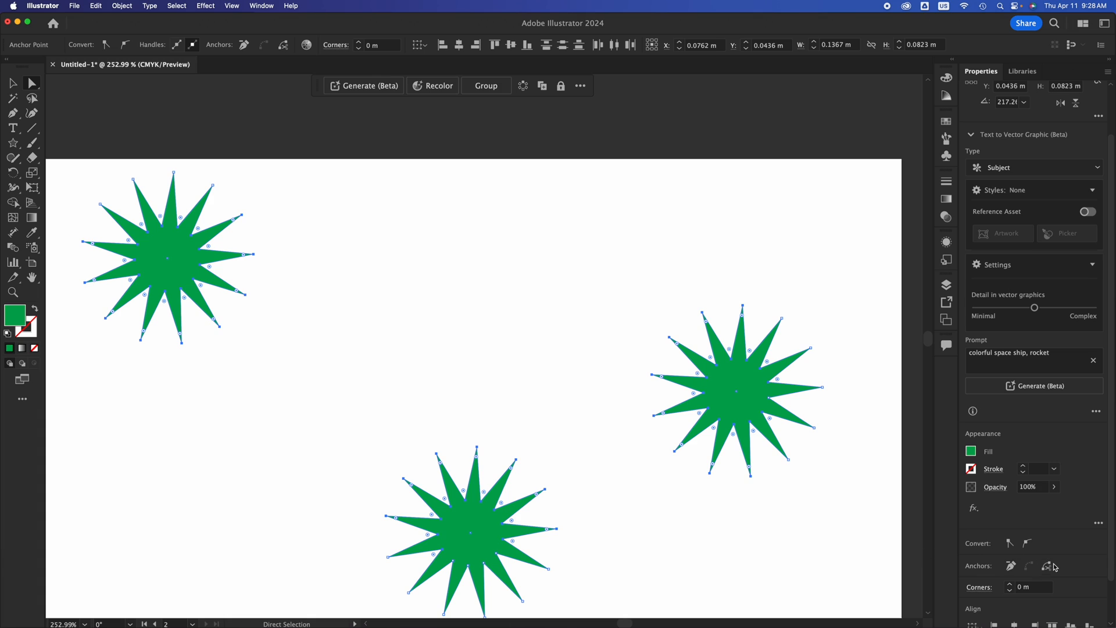
pyautogui.scroll(-2, 1055, 568)
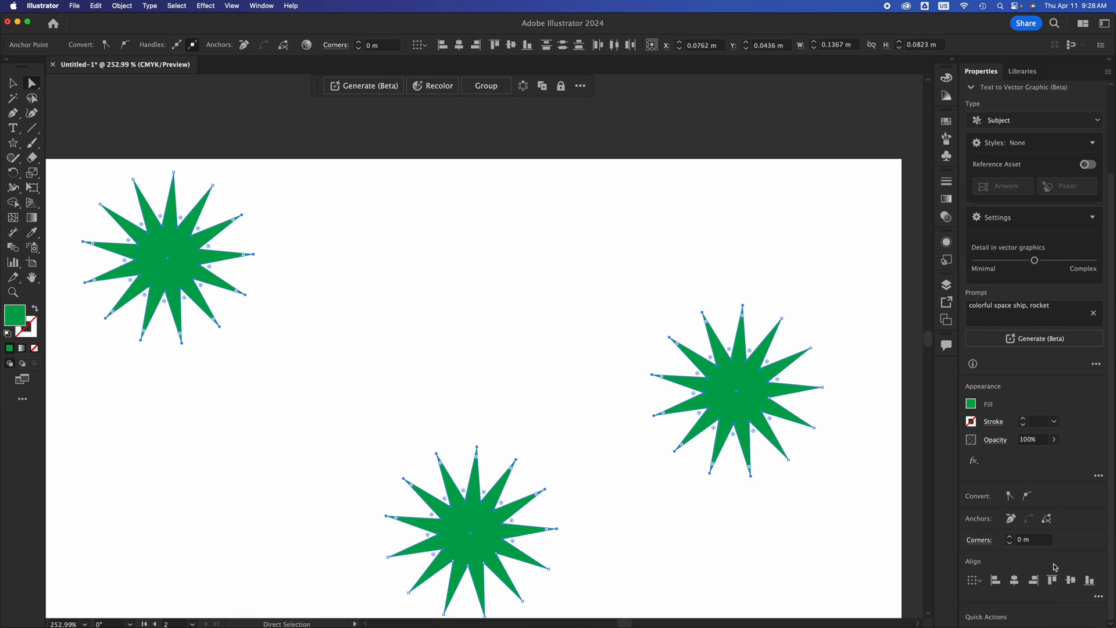
pyautogui.click(1098, 598)
pyautogui.click(964, 545)
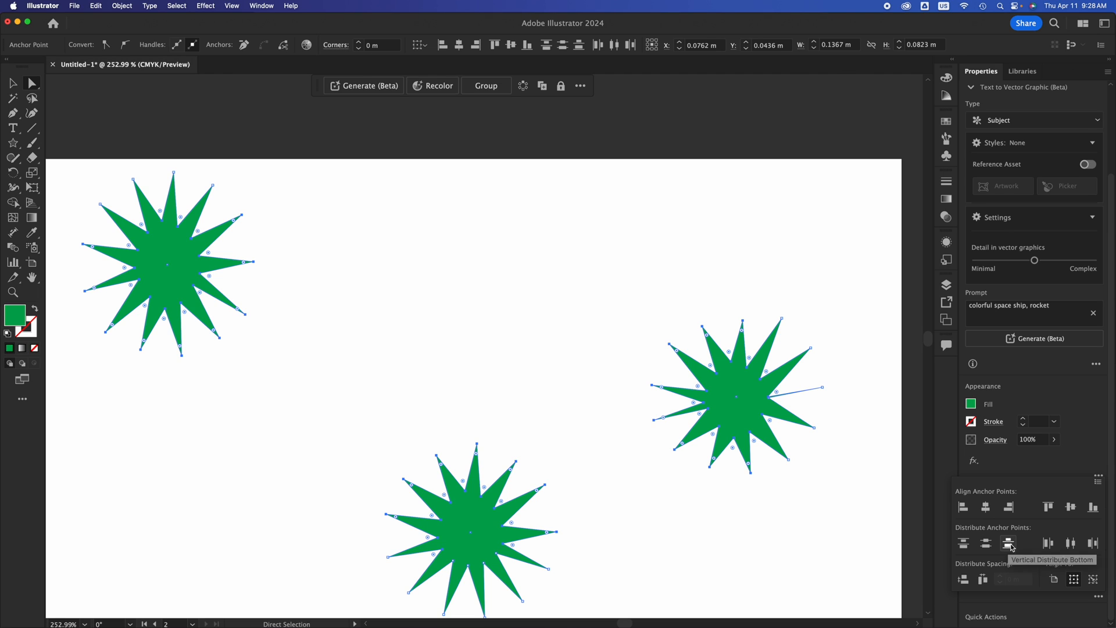
pyautogui.click(1071, 545)
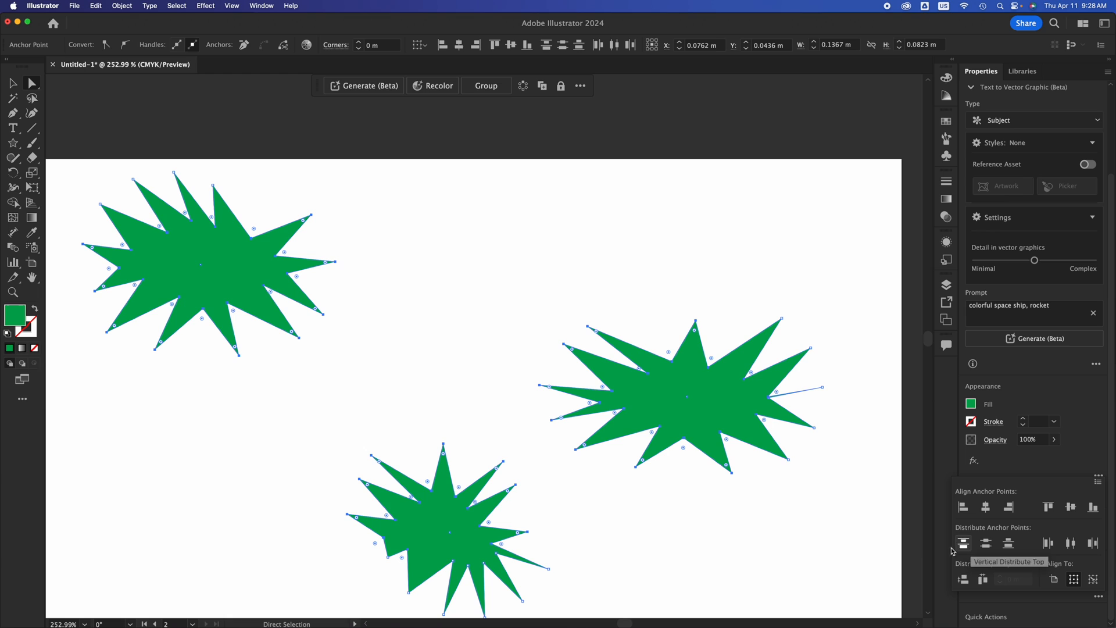
pyautogui.click(865, 562)
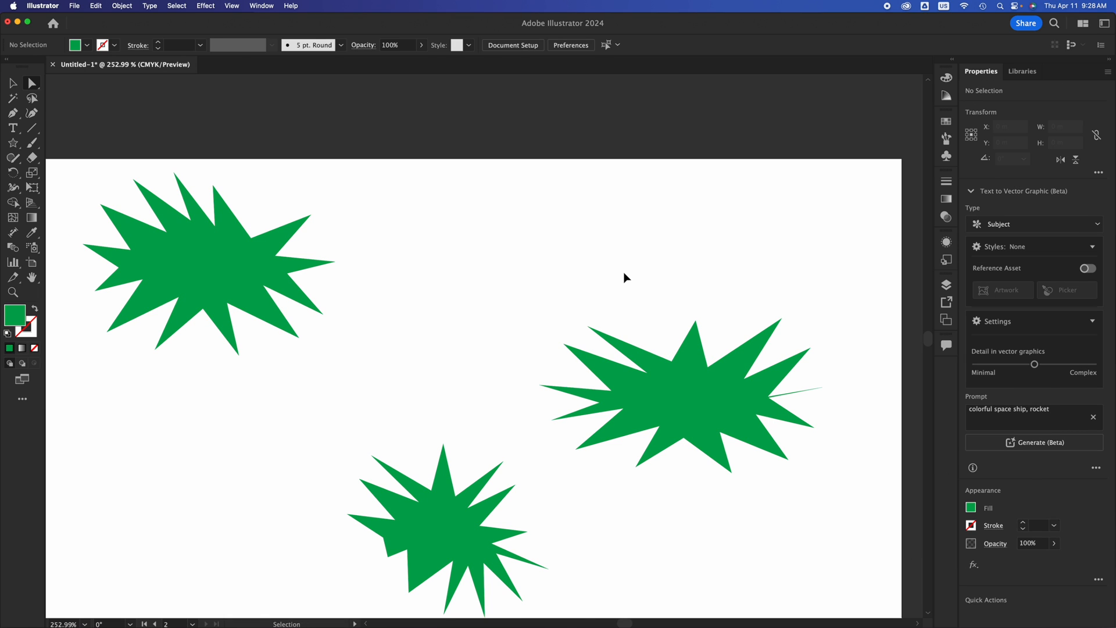
# - Undo the distributions applied to the three stars' anchor points and clear the selection
pyautogui.press('super+a')
pyautogui.press('super+z')
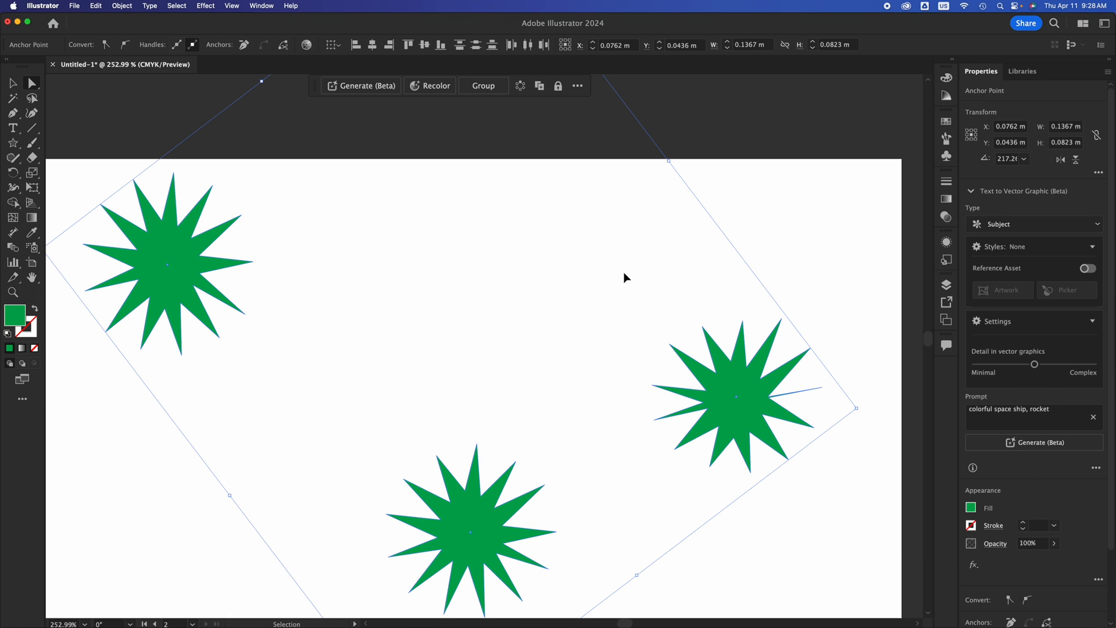
pyautogui.press('a')
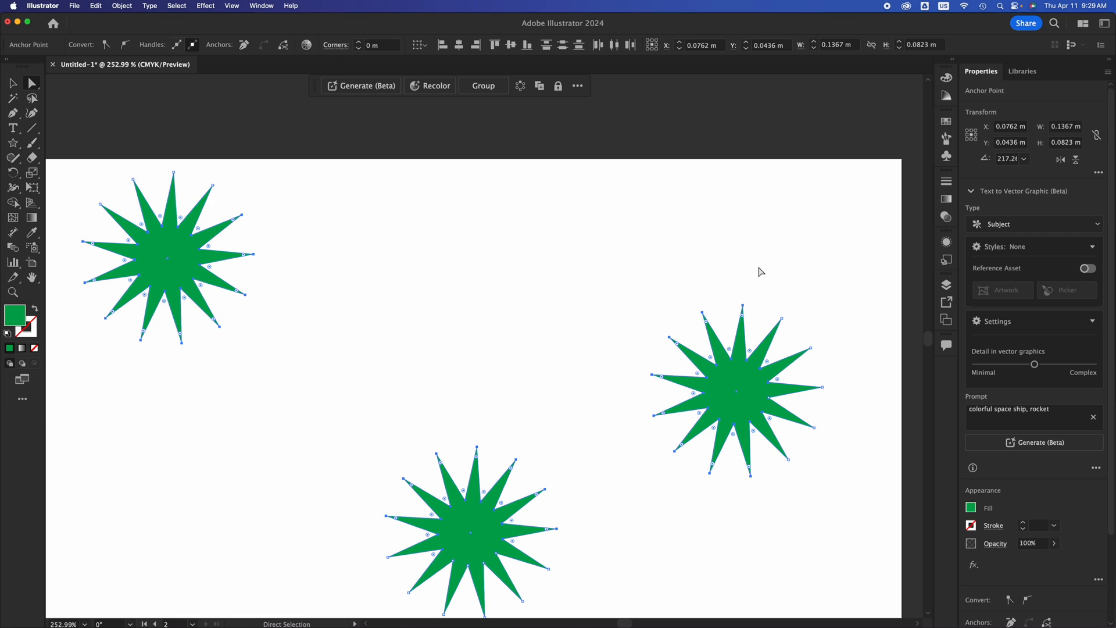
pyautogui.click(759, 268)
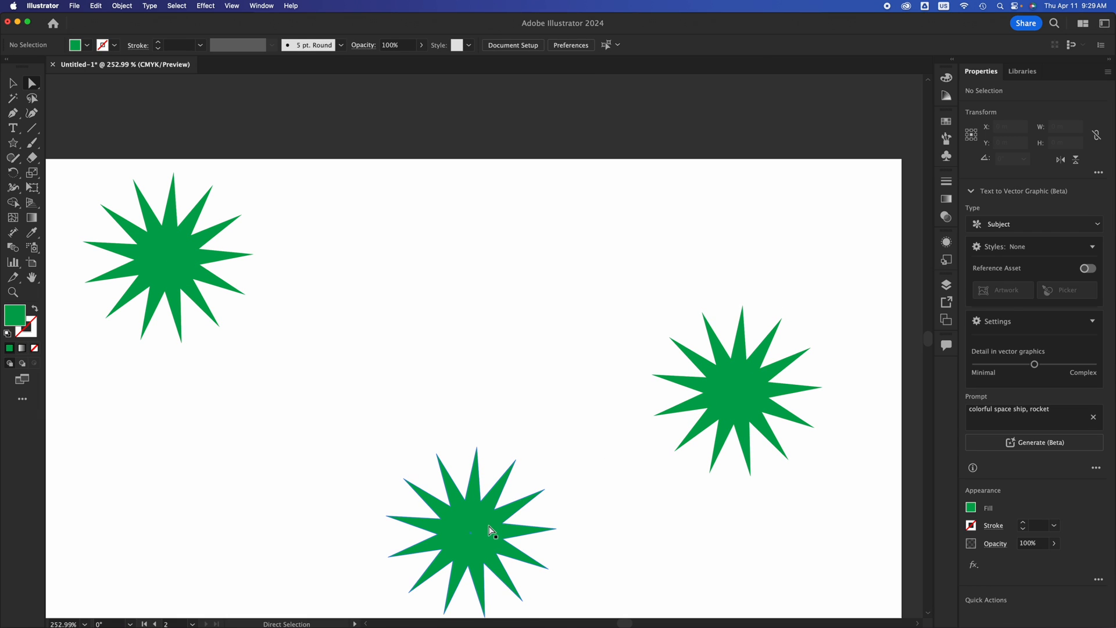
# - Move the lowest star up into the gap between the other two stars and deselect it
pyautogui.moveTo(490, 527); pyautogui.dragTo(499, 272)
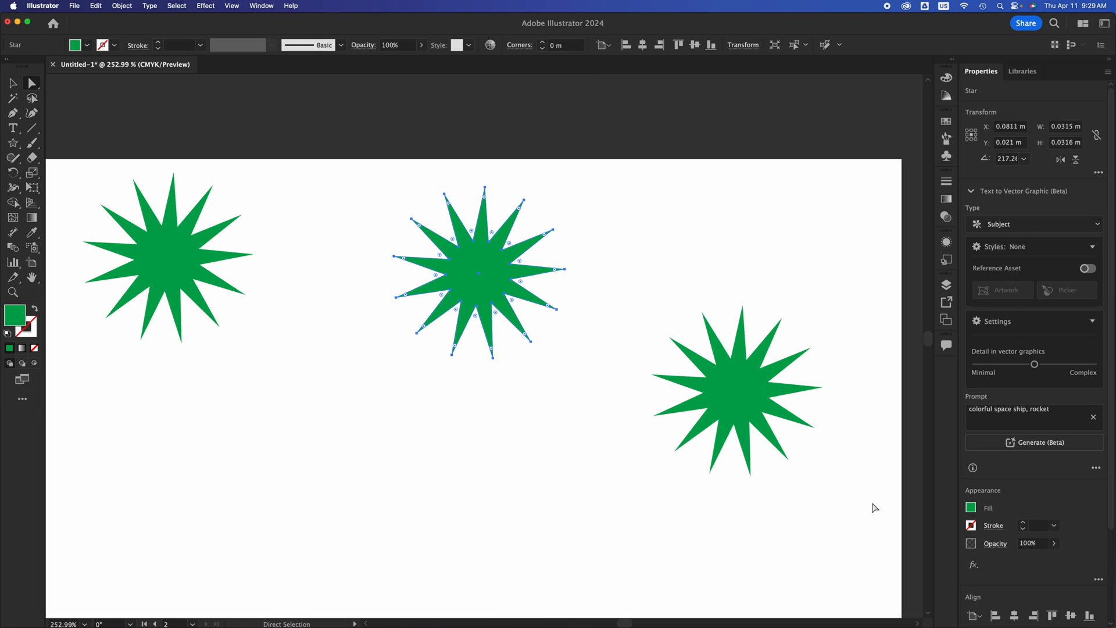
pyautogui.scroll(-3, 1021, 558)
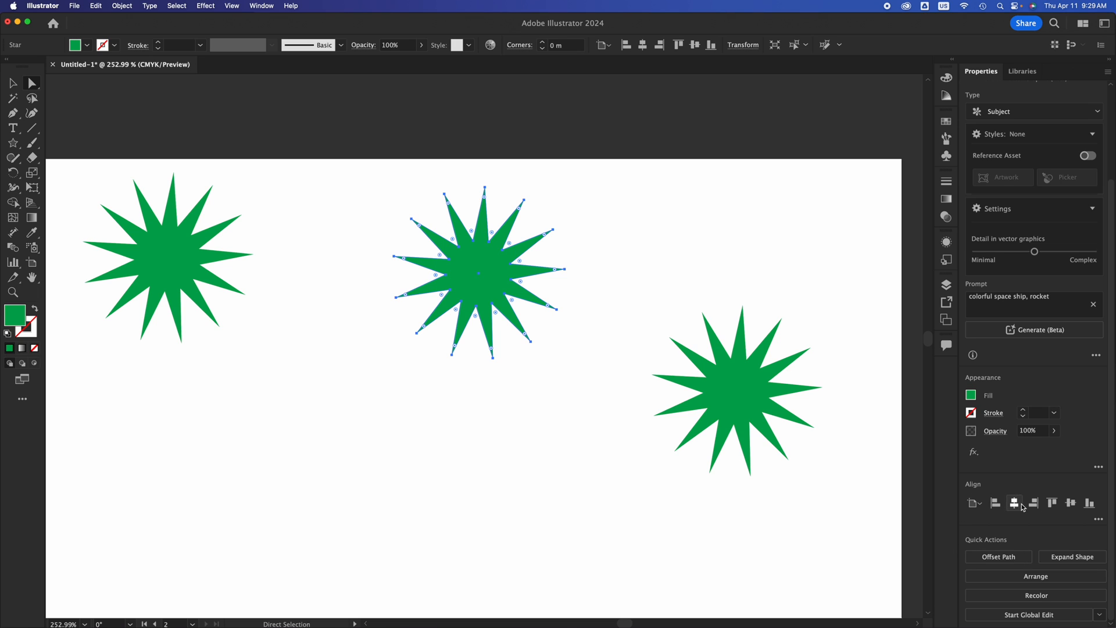
pyautogui.click(530, 506)
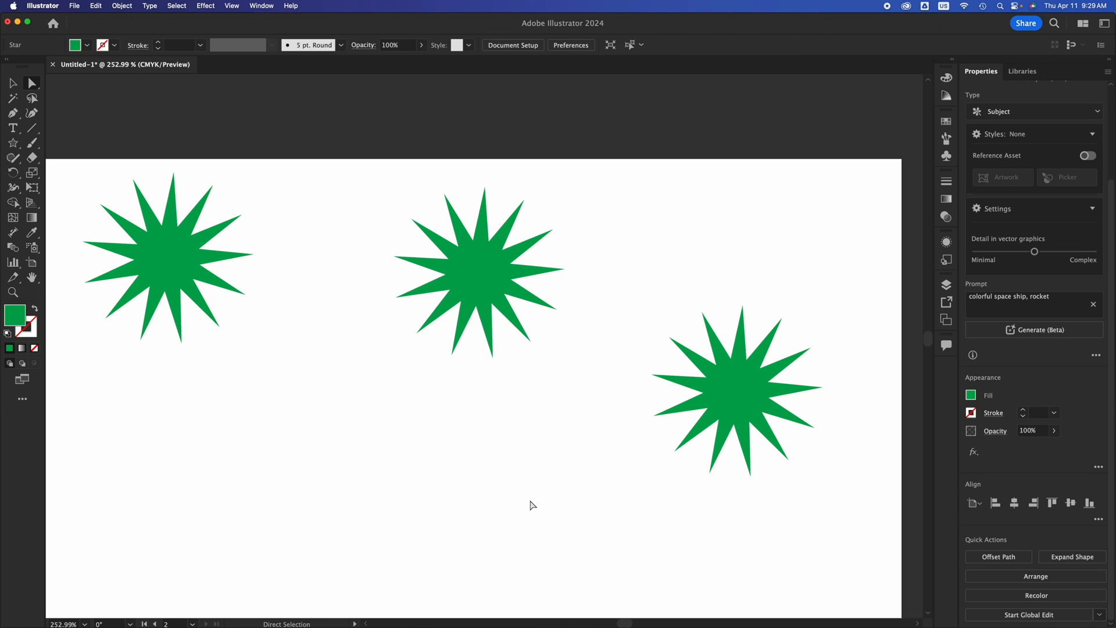
# - Select the three stars as whole objects with the Selection tool and align them by their top edges
pyautogui.moveTo(804, 528); pyautogui.dragTo(224, 229)
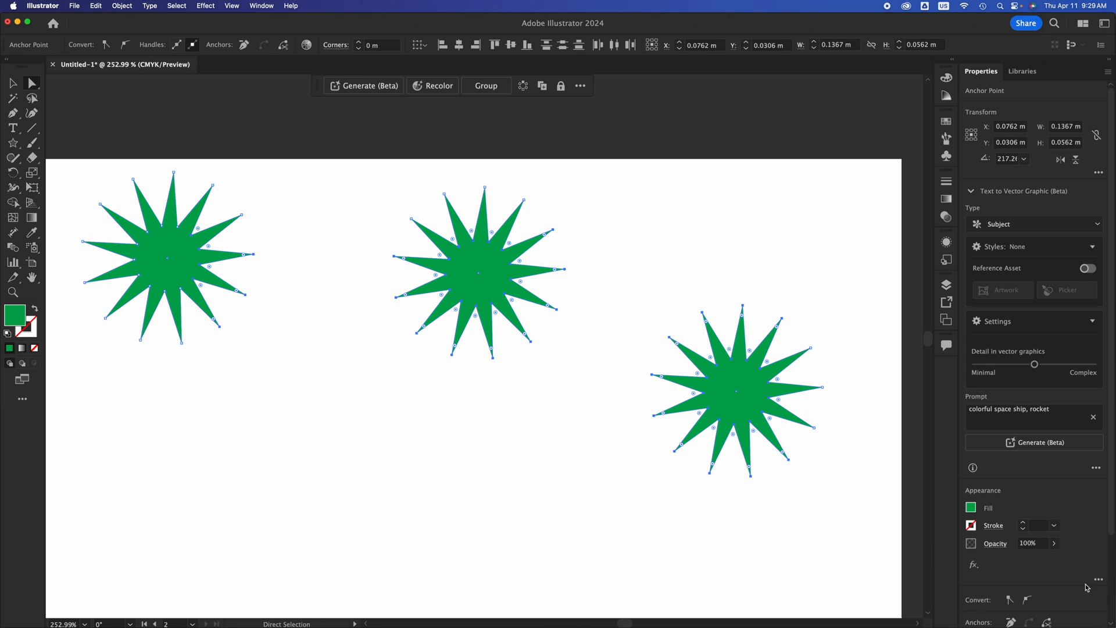
pyautogui.scroll(-3, 1074, 571)
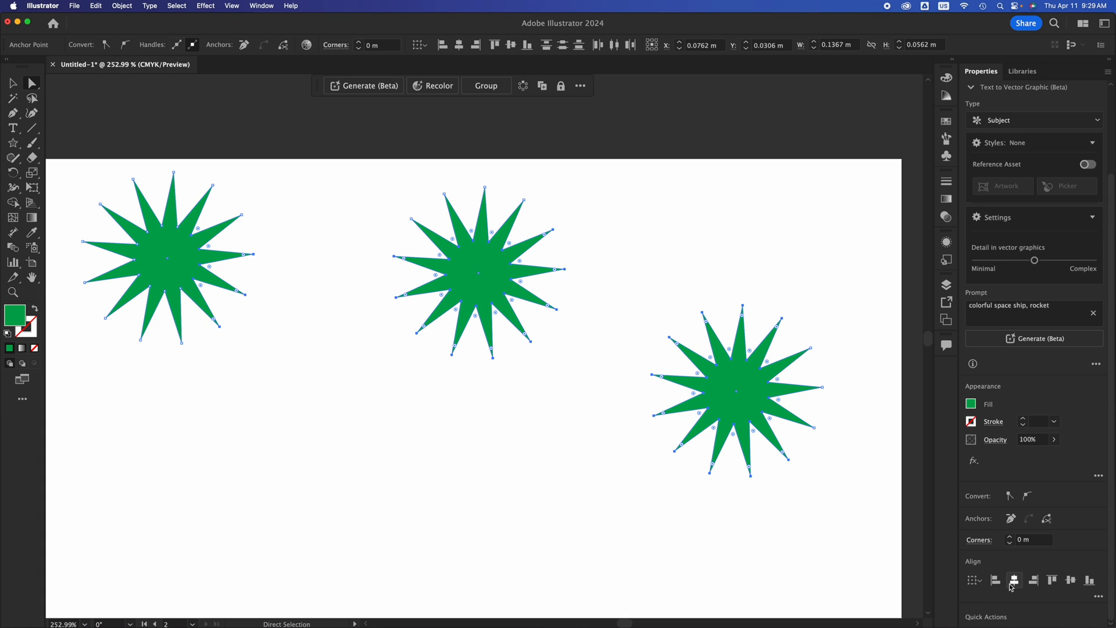
pyautogui.press('v')
pyautogui.moveTo(747, 553); pyautogui.dragTo(132, 211)
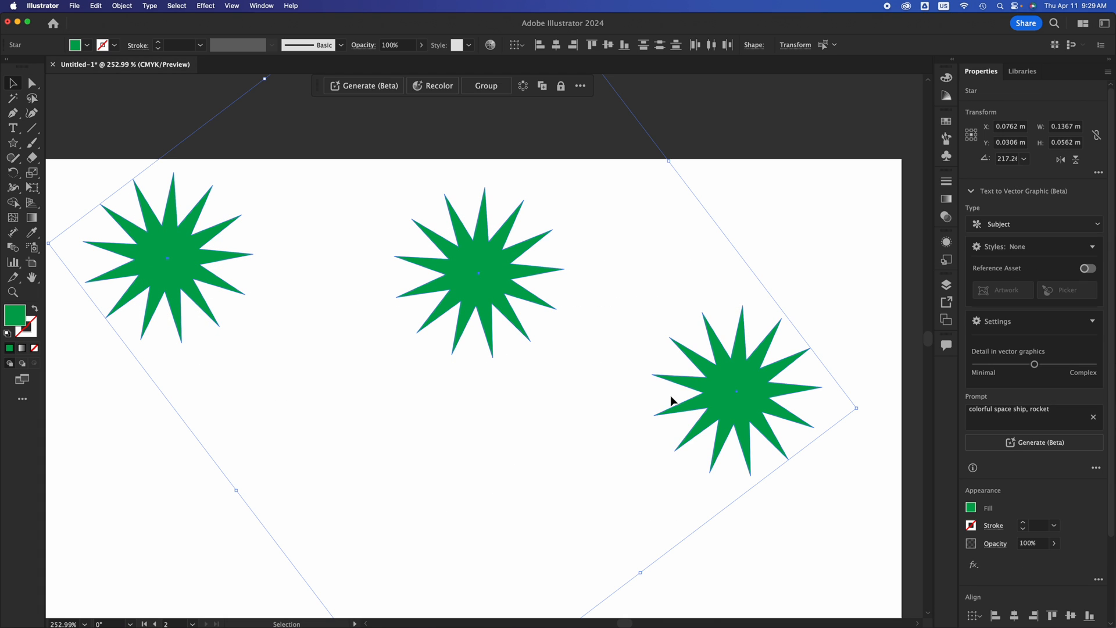
pyautogui.scroll(-3, 1058, 608)
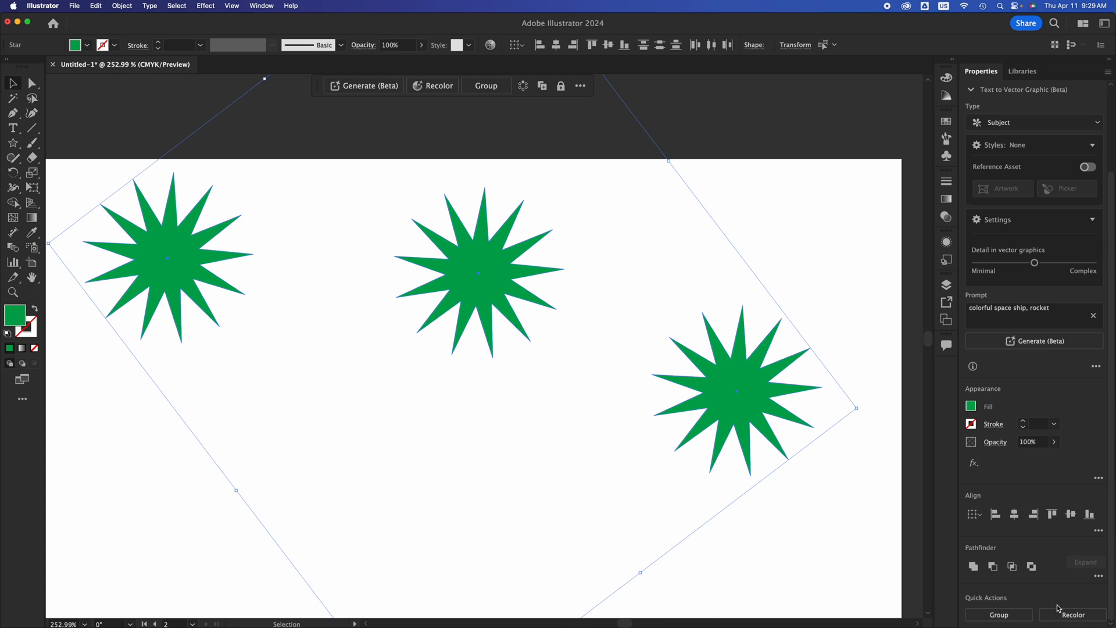
pyautogui.click(1052, 514)
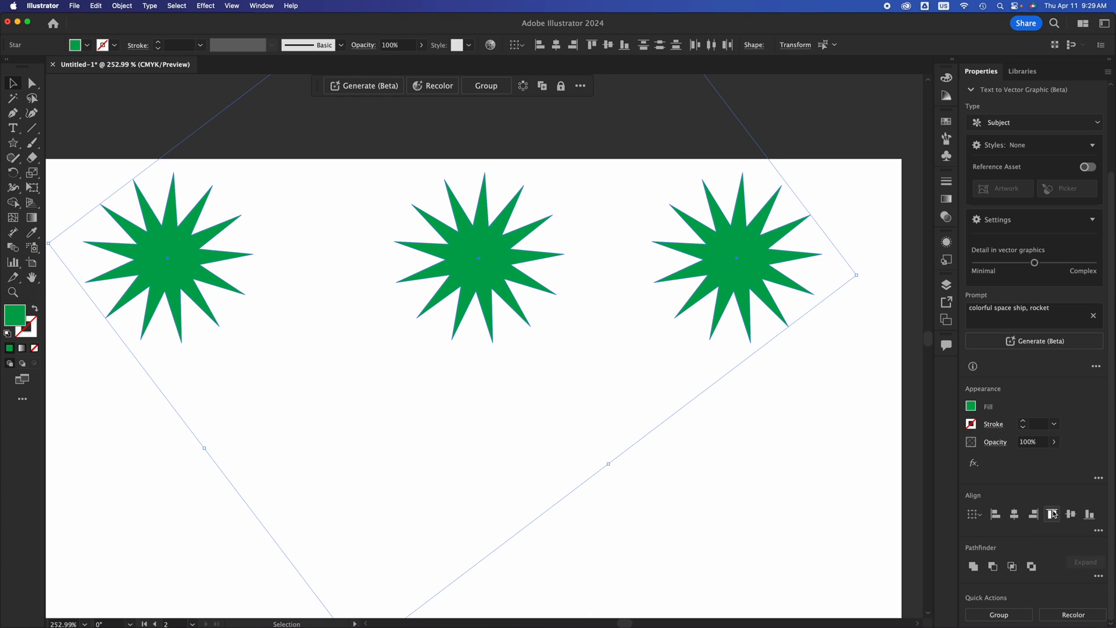
pyautogui.click(856, 475)
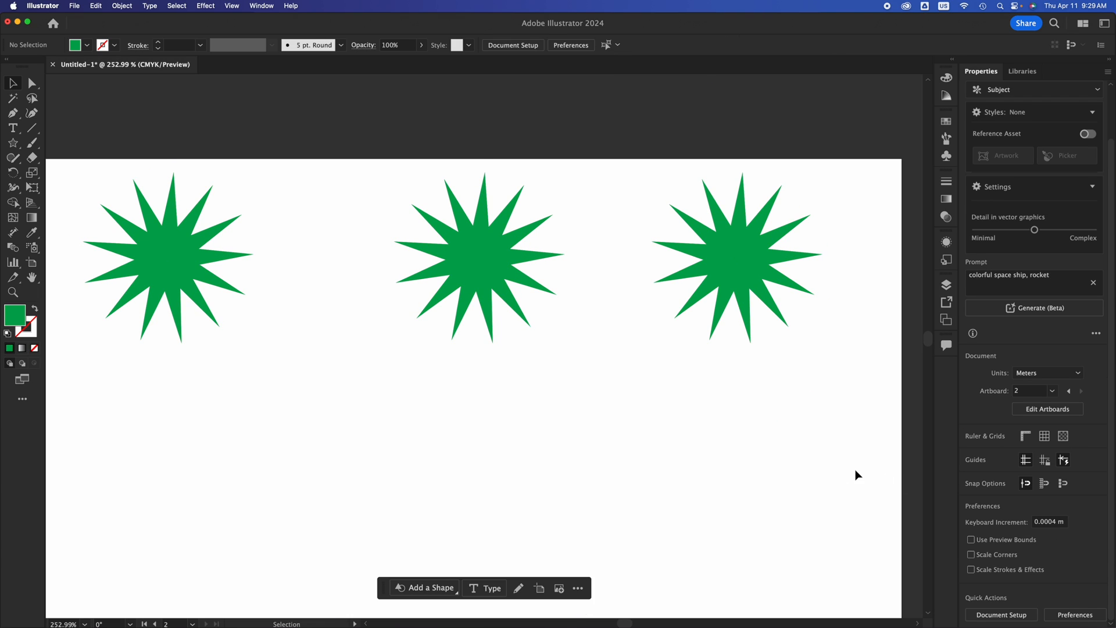
# - Distribute the three stars evenly by their horizontal centres, aligned to the selection
pyautogui.moveTo(855, 471); pyautogui.dragTo(182, 199)
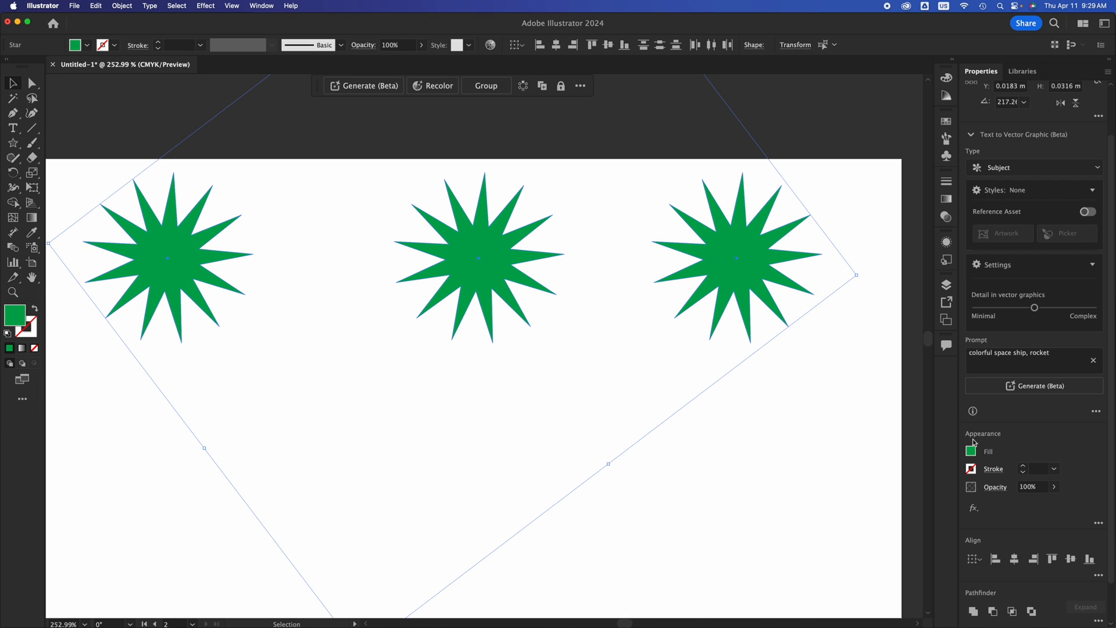
pyautogui.click(1098, 575)
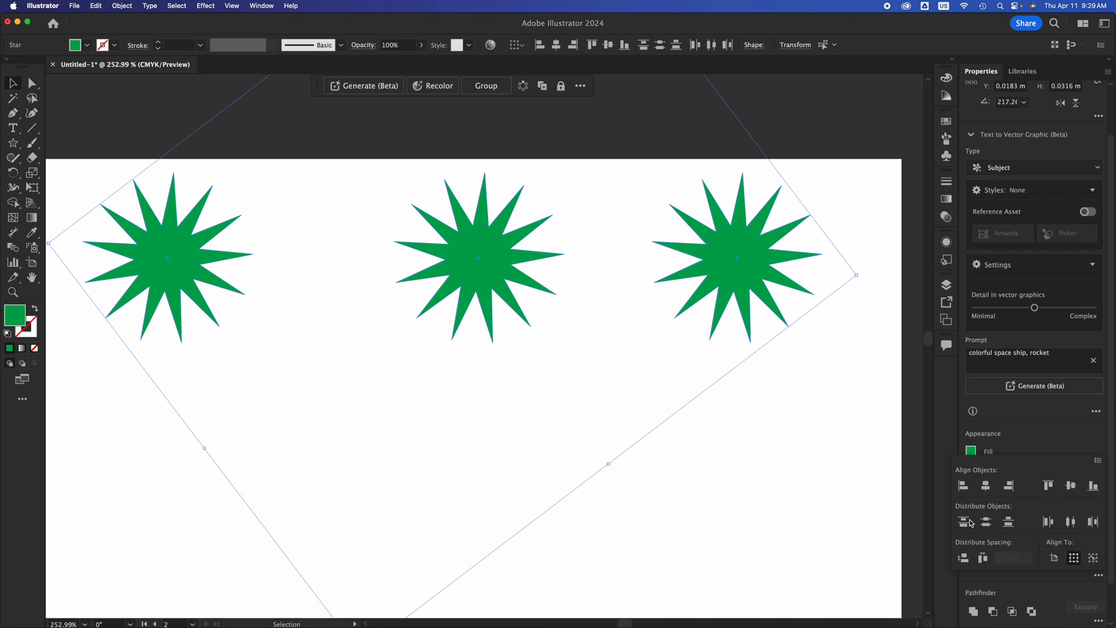
pyautogui.click(1076, 528)
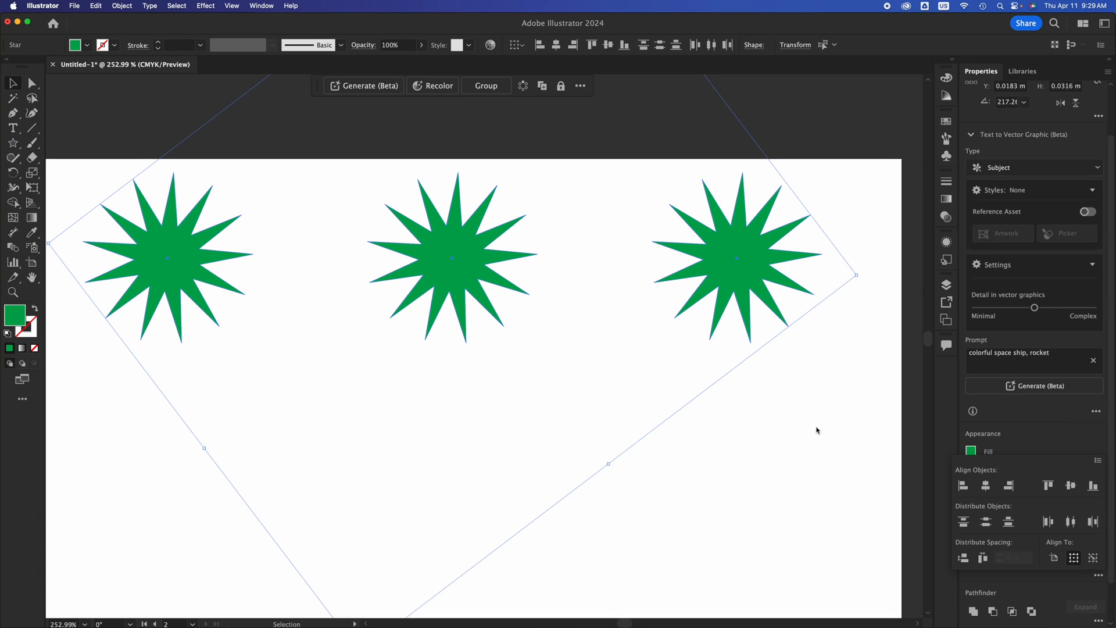
pyautogui.click(803, 474)
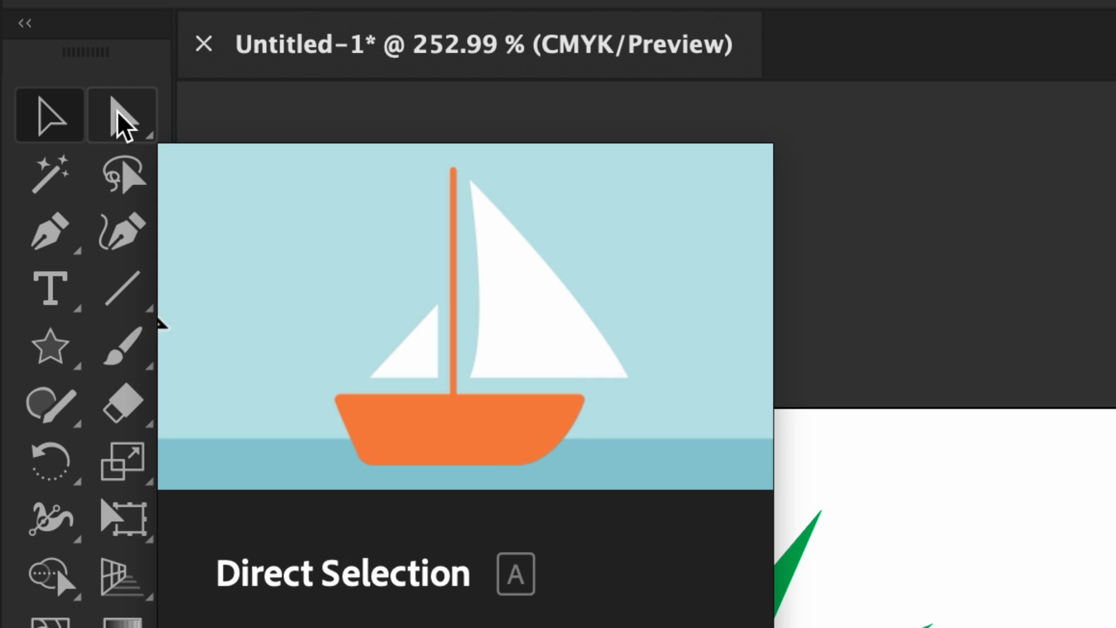
# - Try distributing the three stars' anchor points horizontally by left edge with Direct Selection, and undo it
pyautogui.click(117, 111)
pyautogui.moveTo(775, 411); pyautogui.dragTo(165, 198)
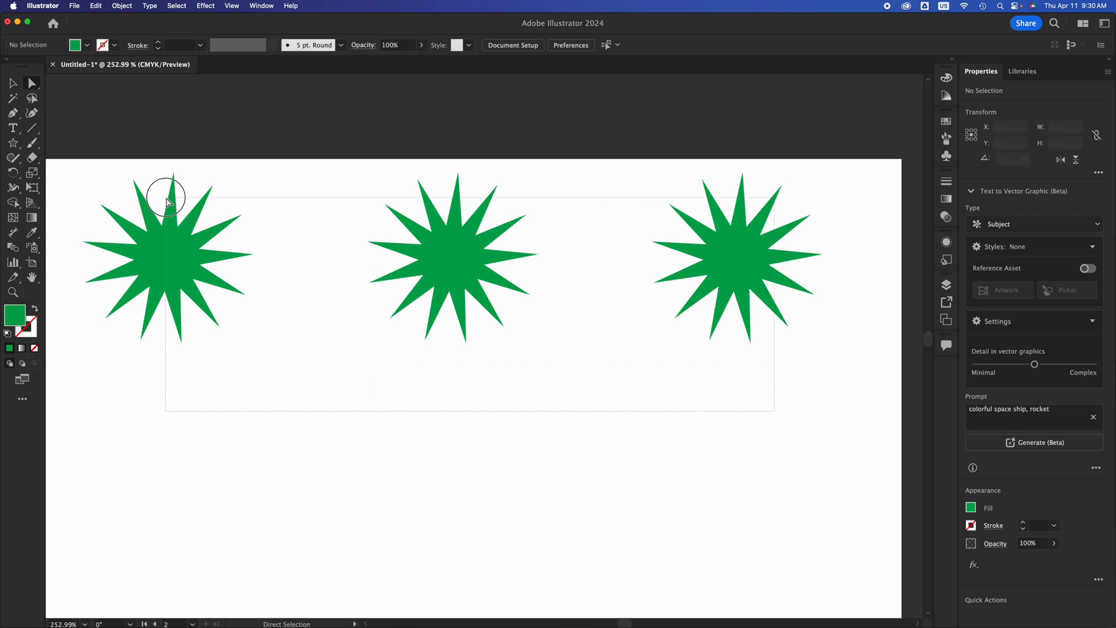
pyautogui.scroll(-3, 1095, 600)
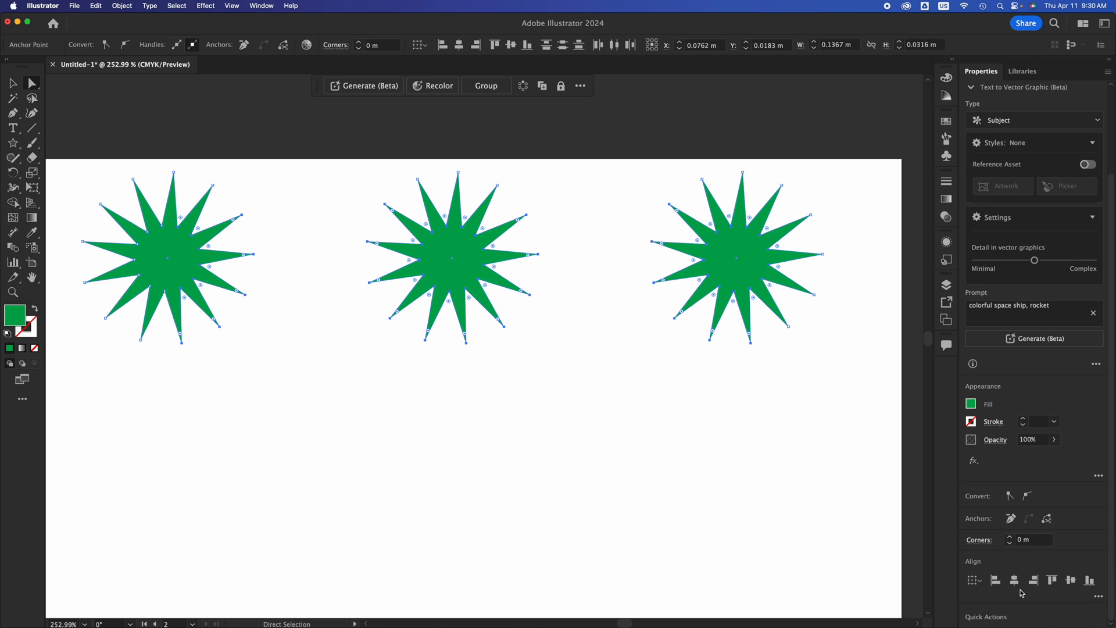
pyautogui.click(1099, 596)
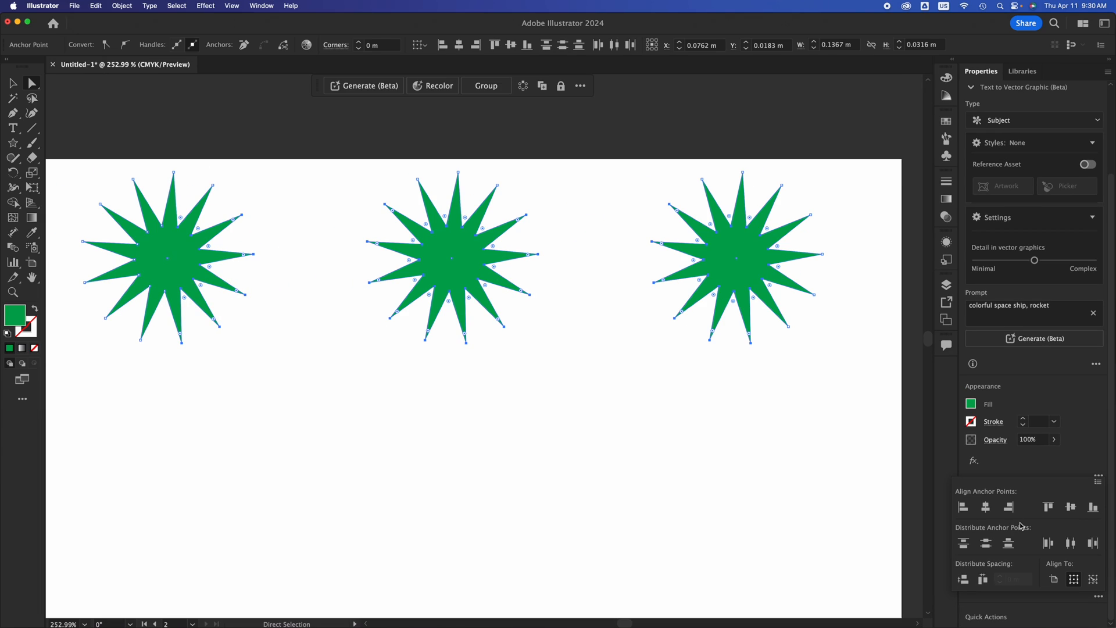
pyautogui.click(1049, 543)
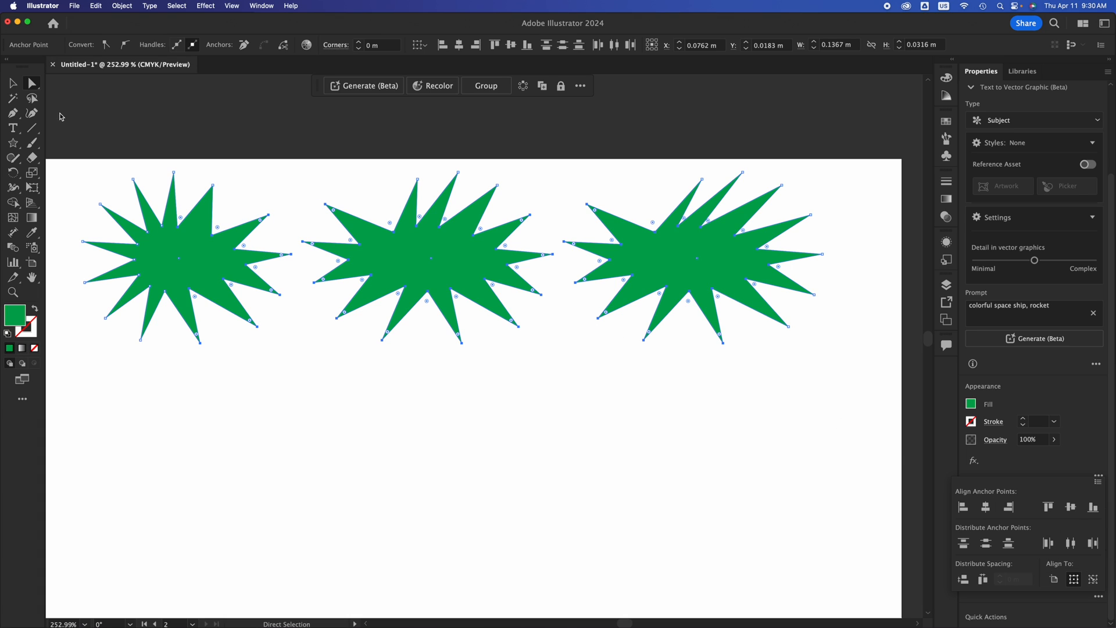
pyautogui.press('cmd+z')
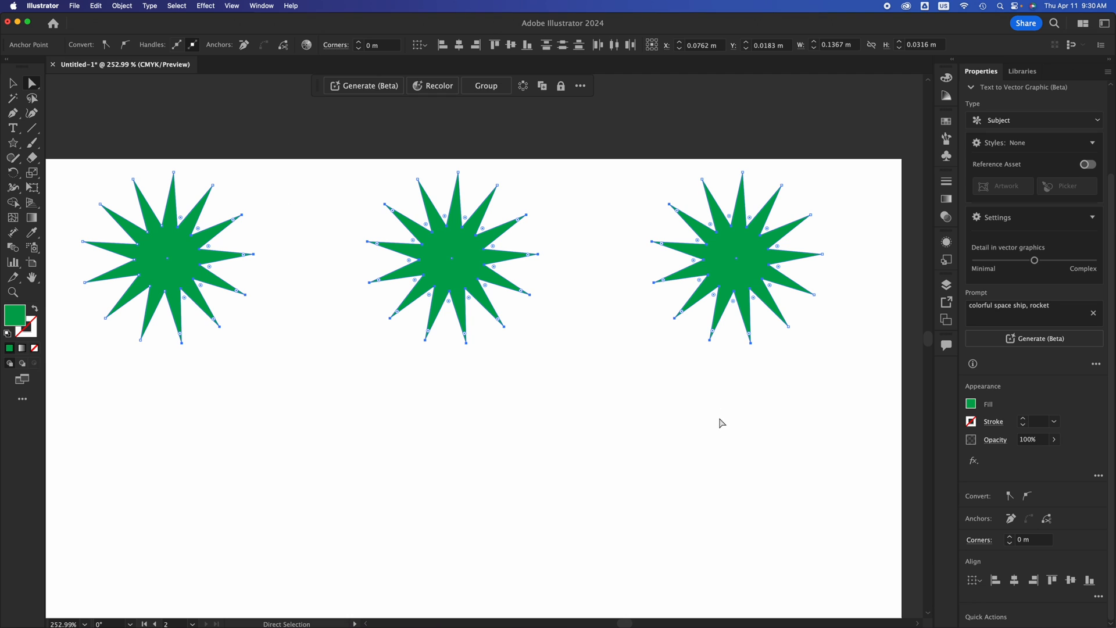
pyautogui.click(721, 422)
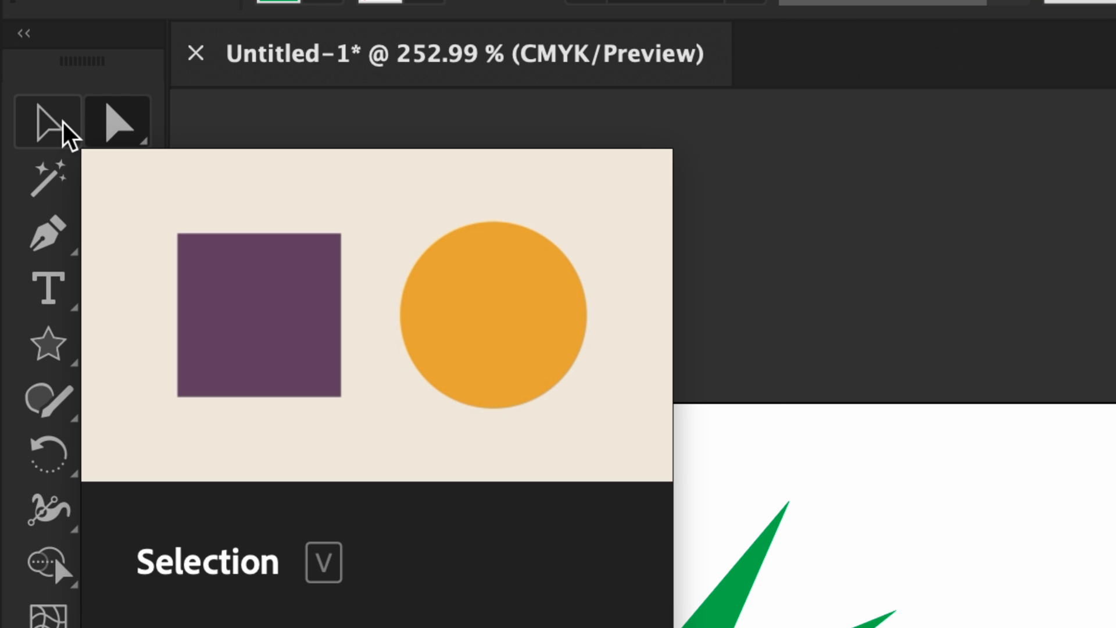
# - Shift the left star slightly to the right and the middle star down with the Selection tool
pyautogui.click(63, 123)
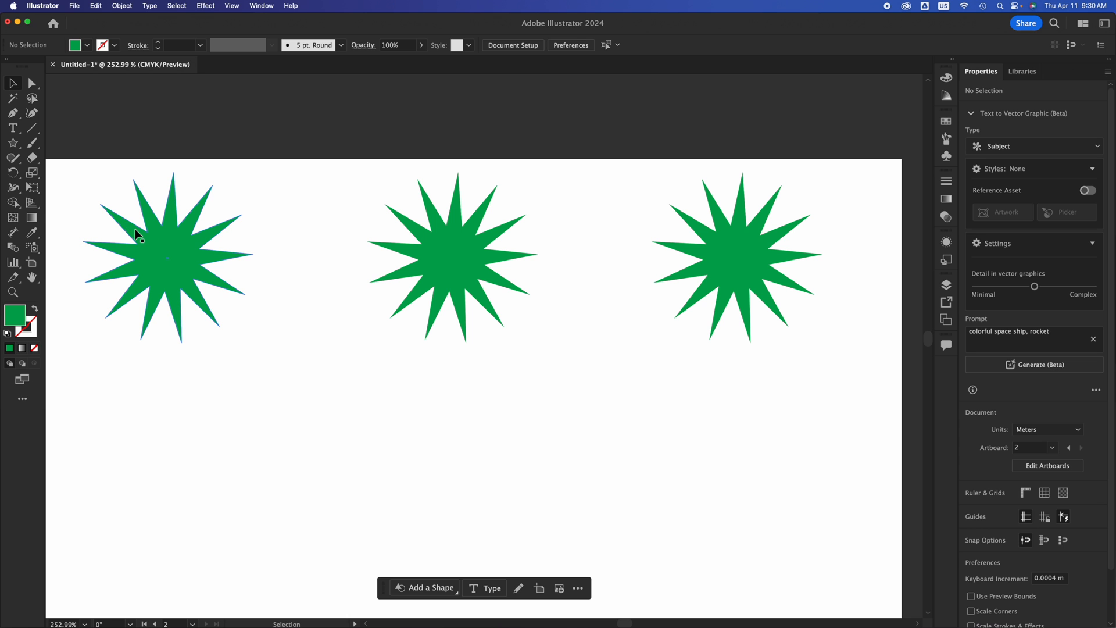
pyautogui.click(138, 235)
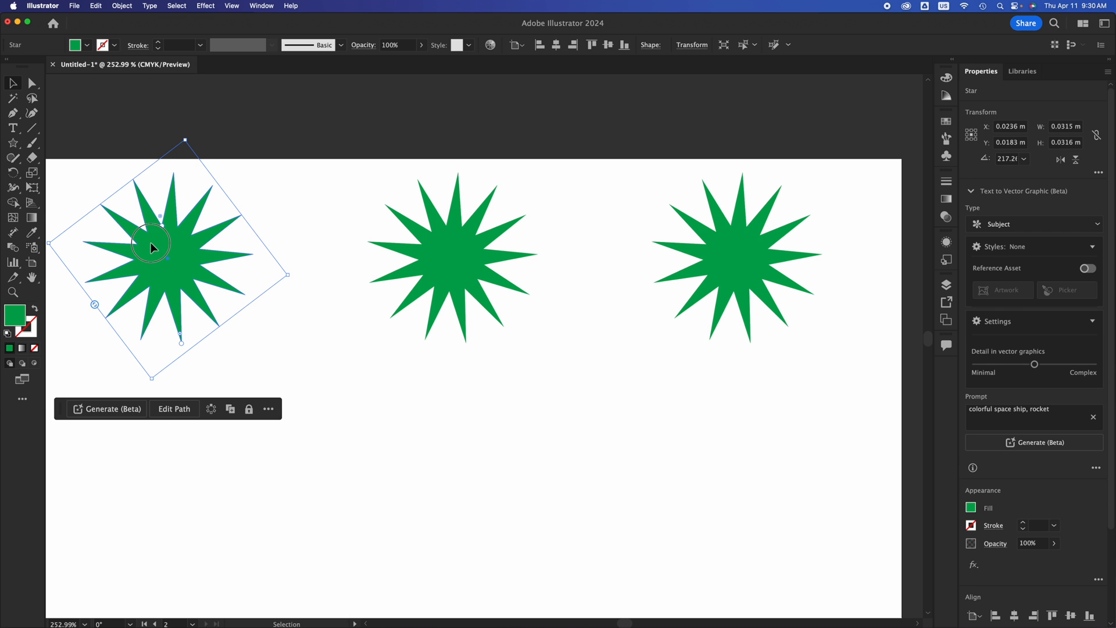
pyautogui.moveTo(151, 242); pyautogui.dragTo(428, 302)
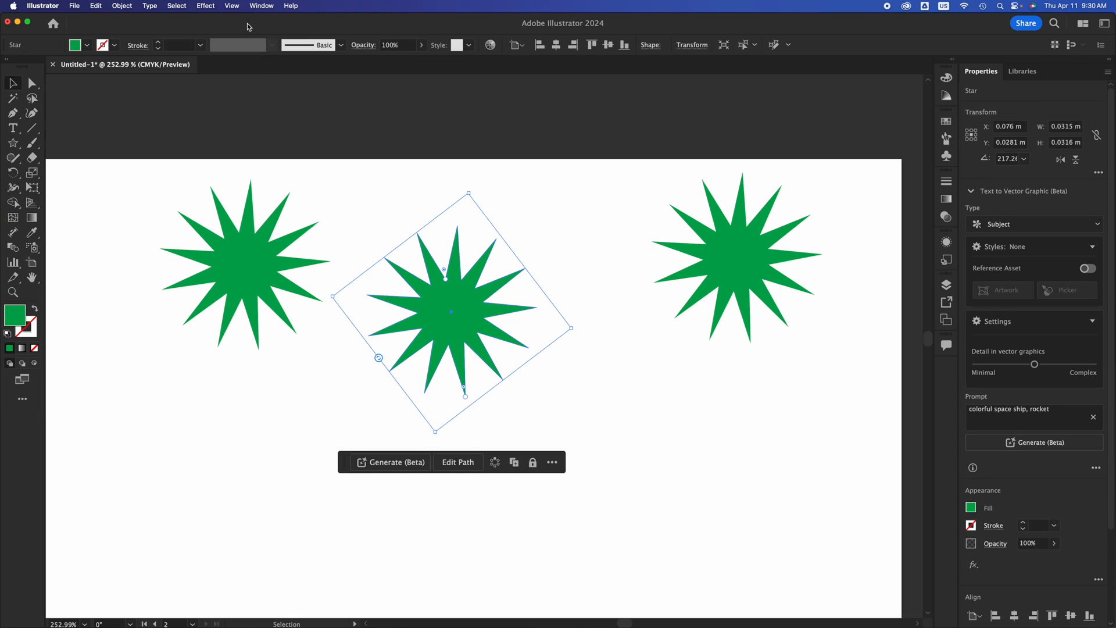
# - Show the document grid and move the middle star up and slightly to the right
pyautogui.click(232, 5)
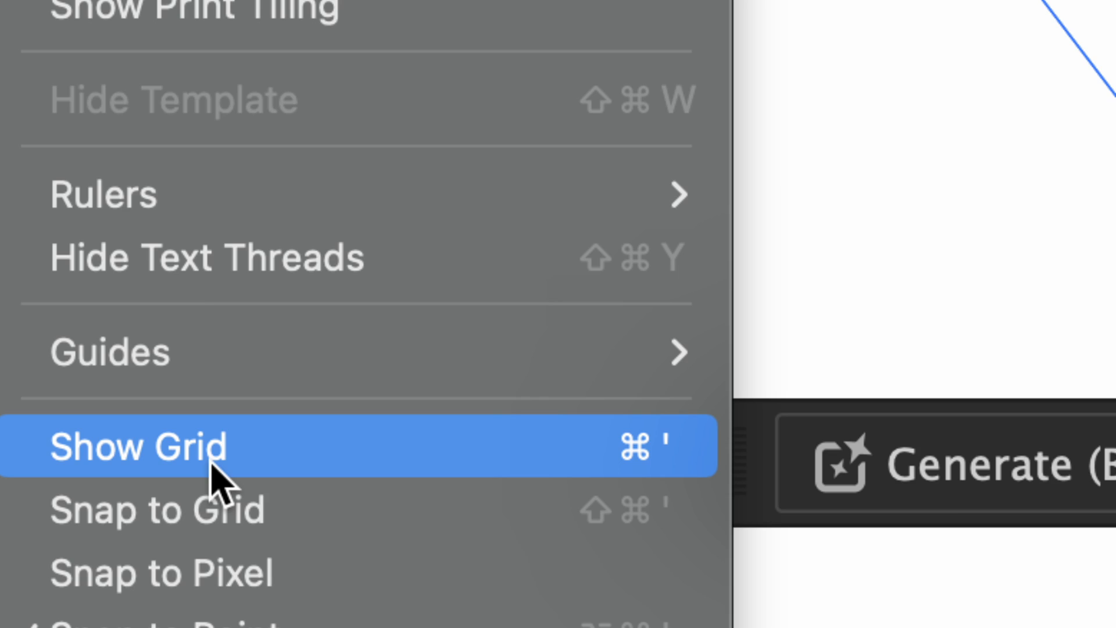
pyautogui.click(241, 462)
pyautogui.click(587, 235)
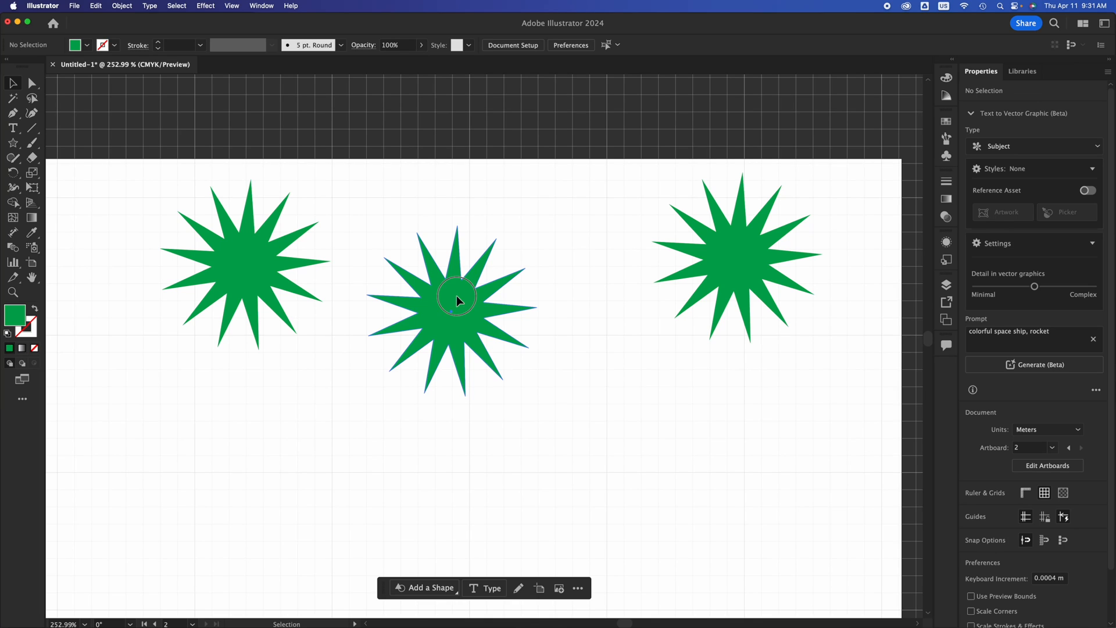
pyautogui.moveTo(457, 298); pyautogui.dragTo(479, 250)
# - Turn on Snap to Grid and move the three stars so they line up in one row on the grid
pyautogui.click(242, 4)
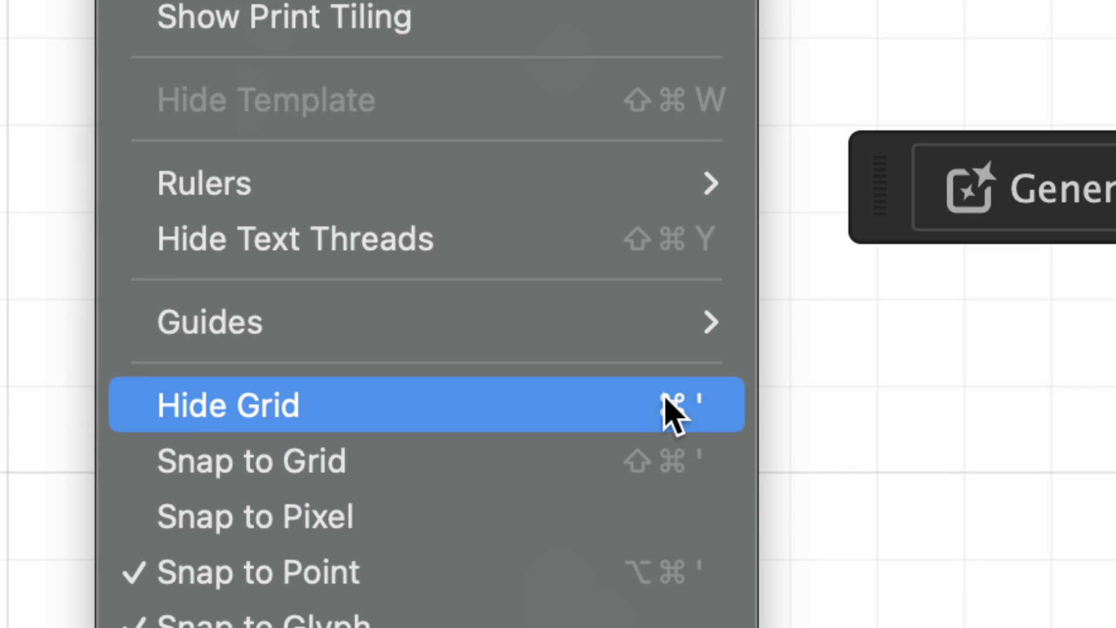
pyautogui.click(336, 468)
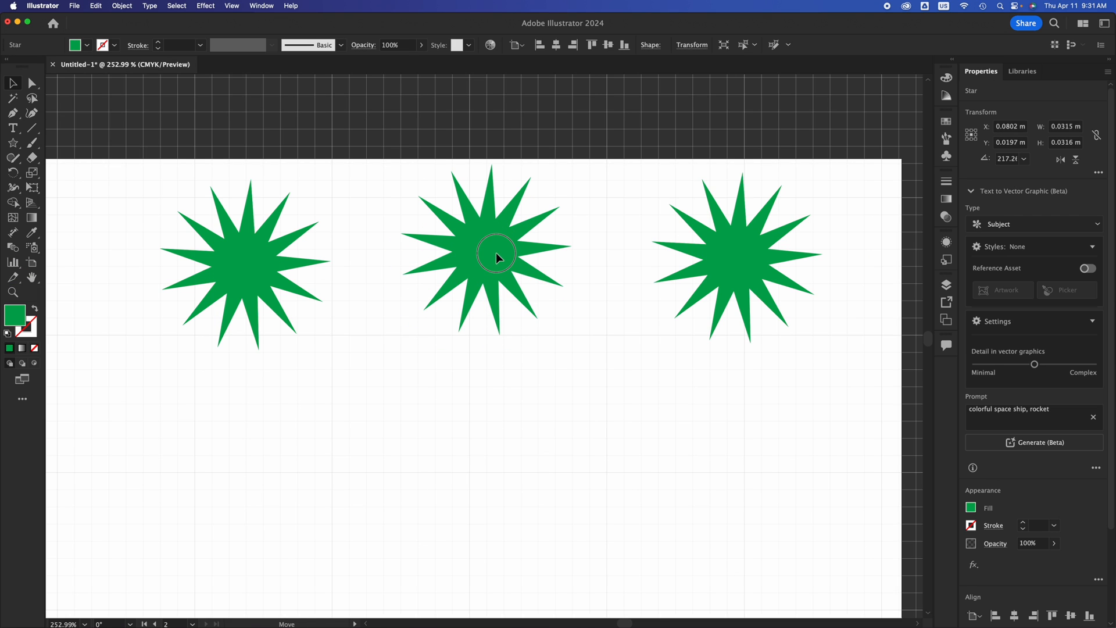
pyautogui.click(496, 252)
pyautogui.click(244, 302)
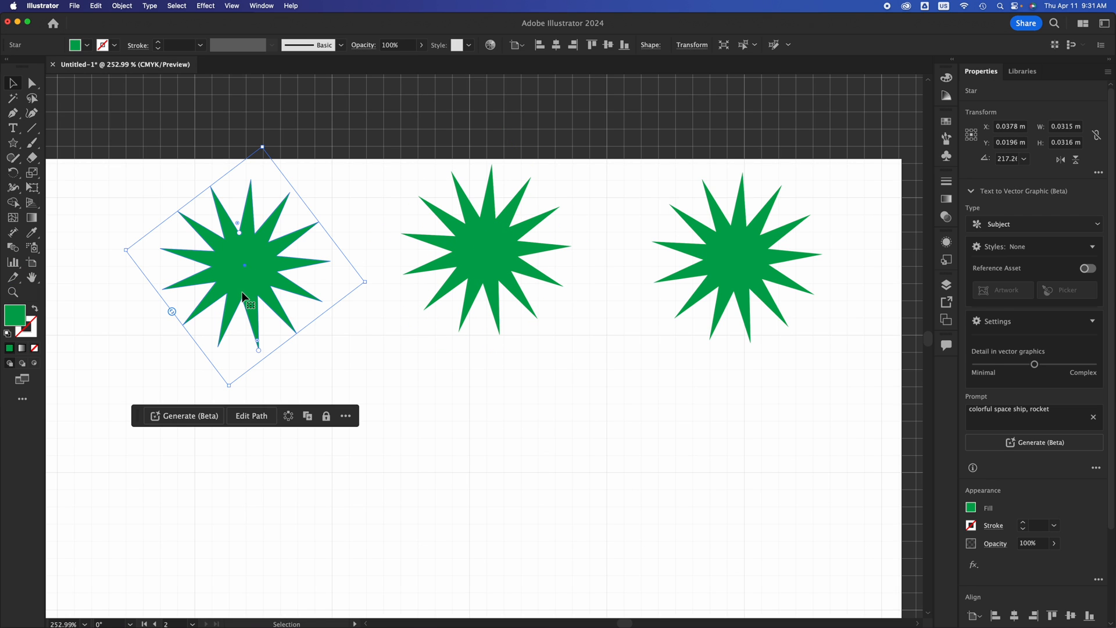
pyautogui.moveTo(244, 302); pyautogui.dragTo(242, 275)
pyautogui.click(757, 266)
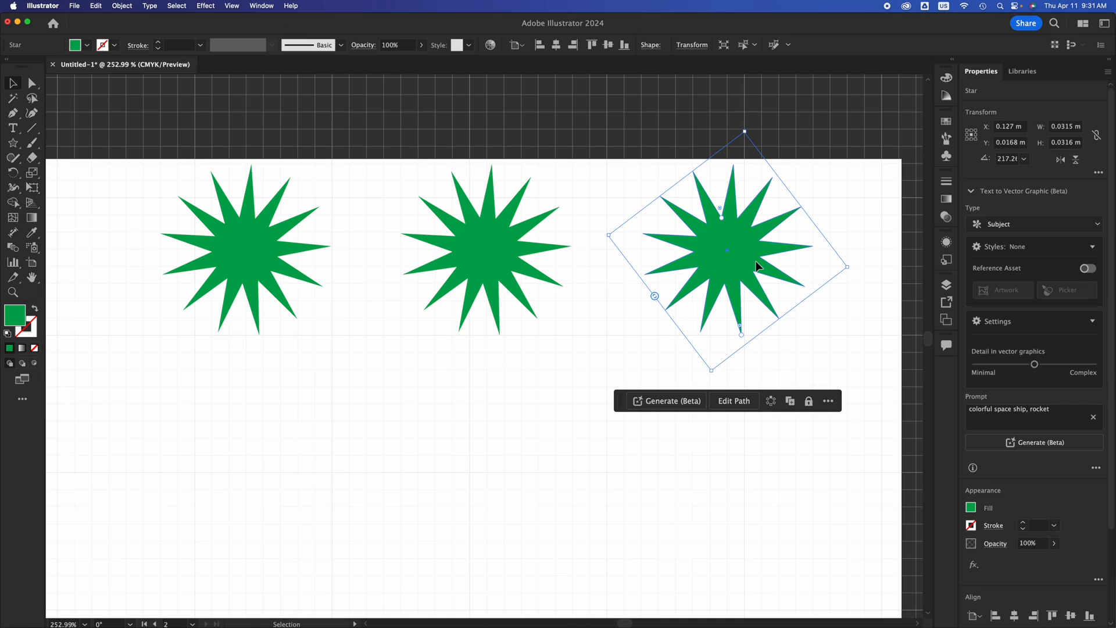
pyautogui.click(504, 262)
pyautogui.moveTo(502, 262); pyautogui.dragTo(486, 267)
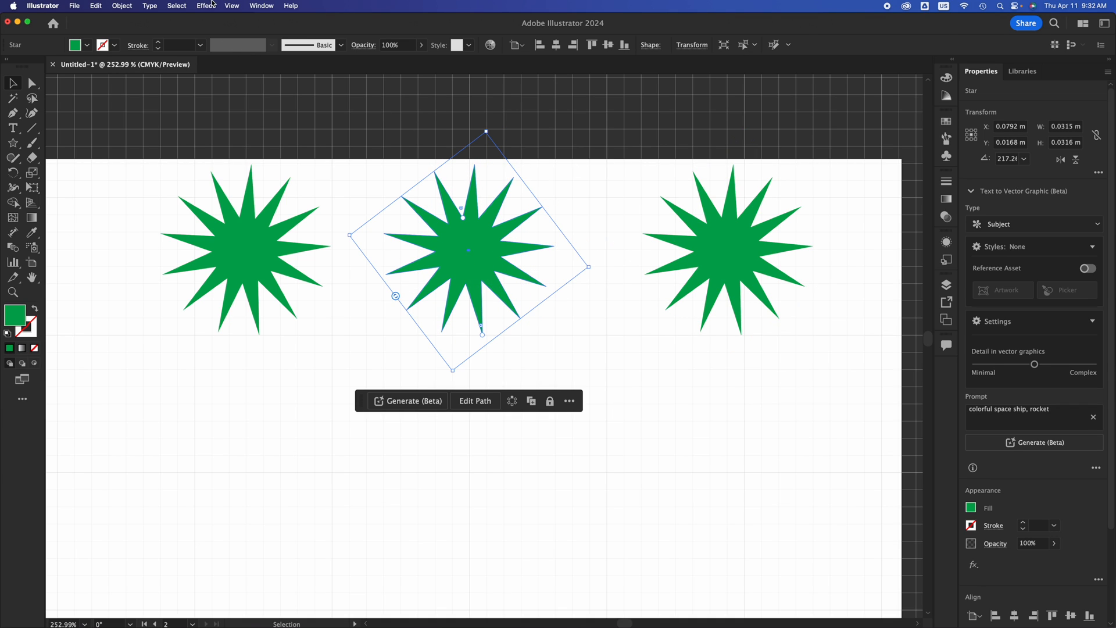
# - Hide the document grid and group the three stars together
pyautogui.click(237, 5)
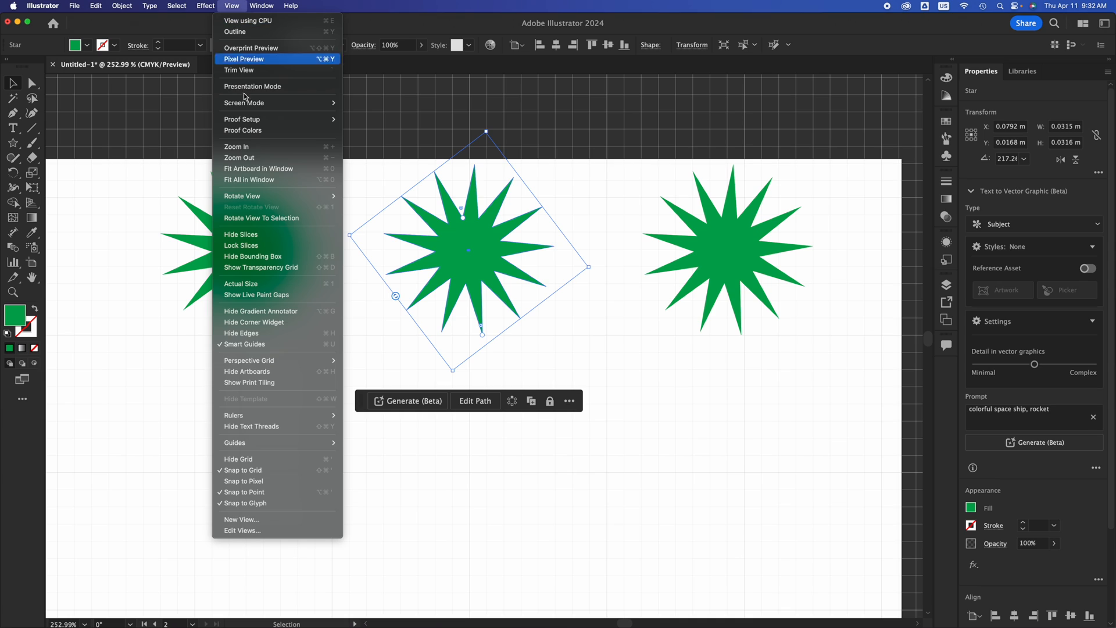
pyautogui.click(271, 461)
pyautogui.click(317, 346)
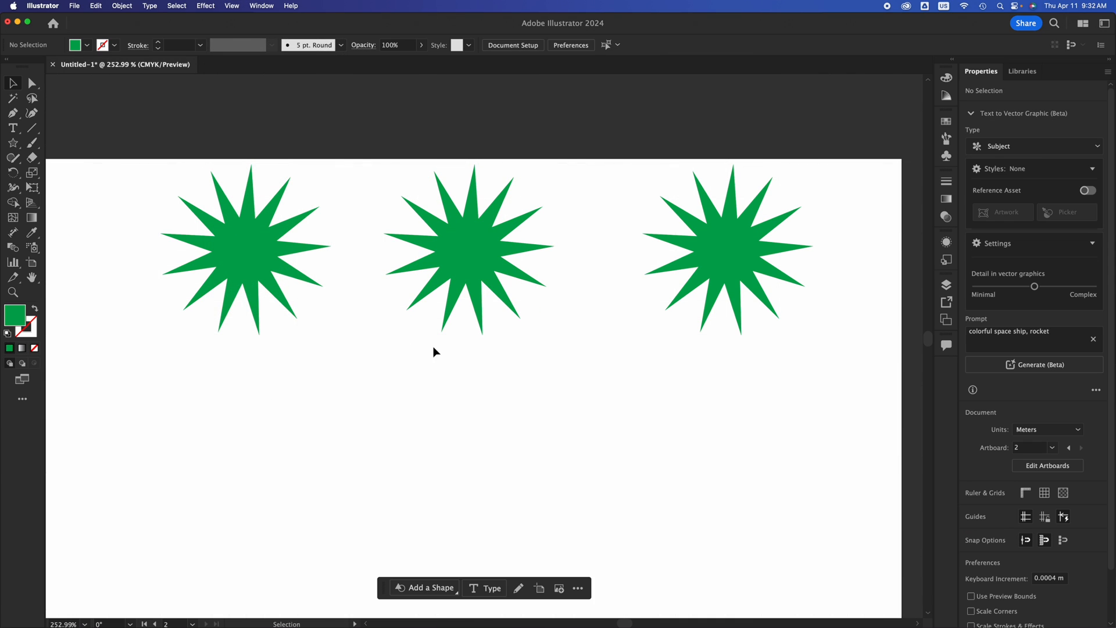
pyautogui.moveTo(751, 396); pyautogui.dragTo(232, 199)
pyautogui.press('super+g')
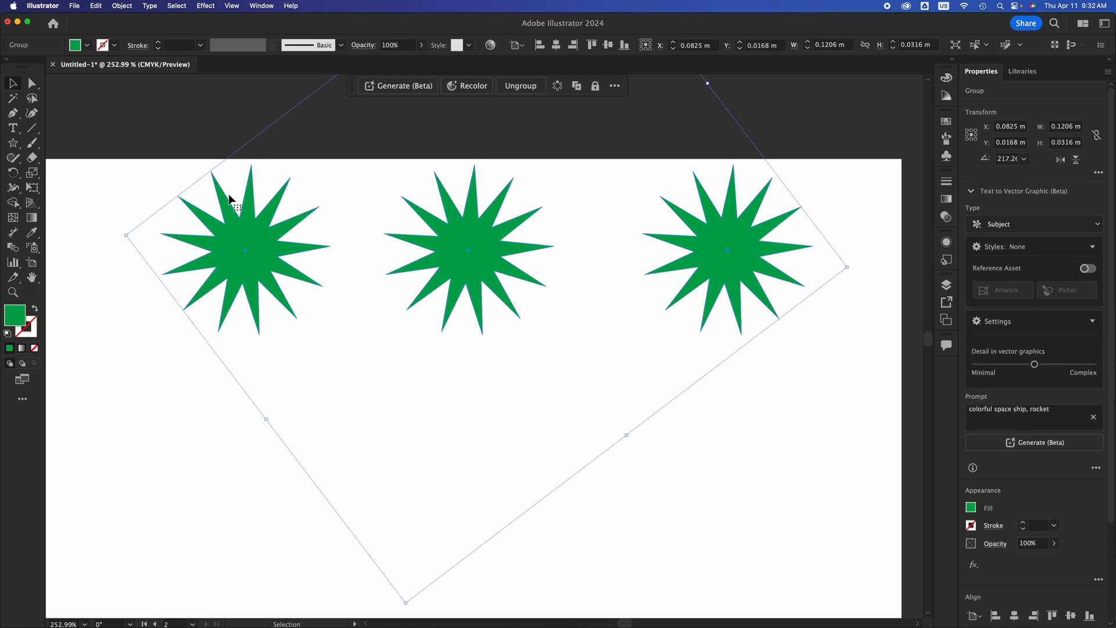
# - Move the grouped row of three stars down and slightly to the left as one unit
pyautogui.click(724, 299)
pyautogui.click(716, 272)
pyautogui.moveTo(734, 280); pyautogui.dragTo(689, 434)
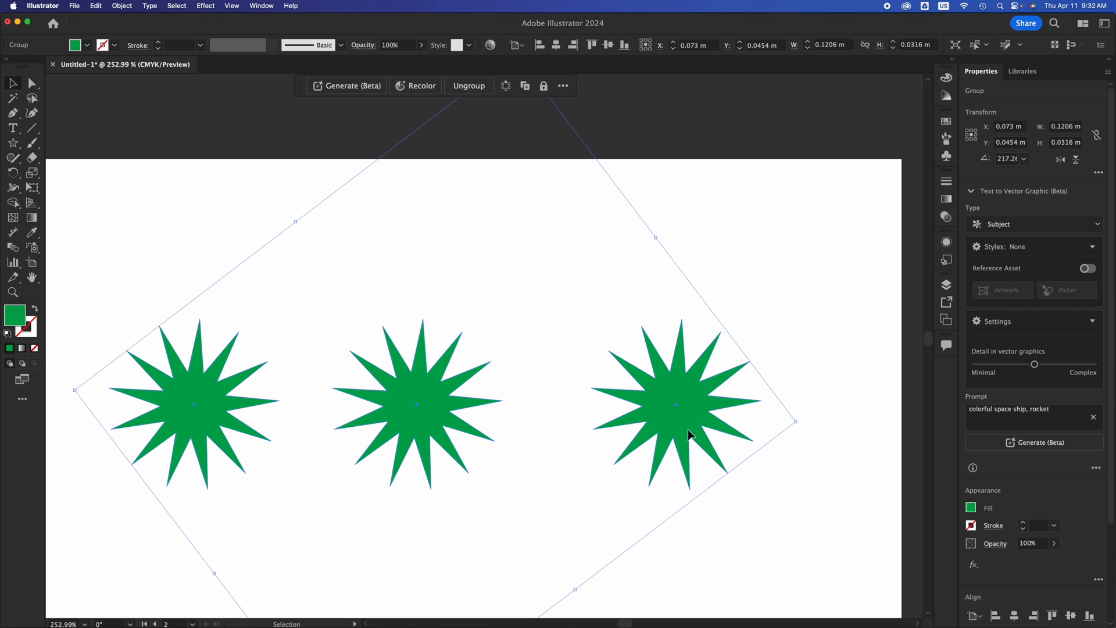
# - Ungroup the stars and move only the right star up toward the artboard's upper edge
pyautogui.press('super+shift+g')
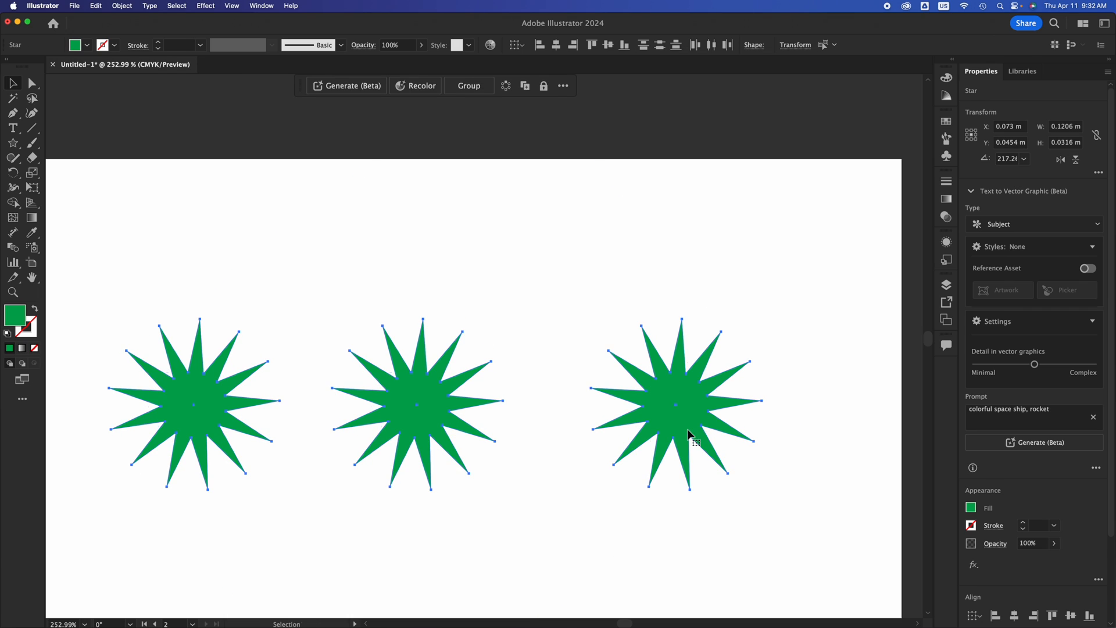
pyautogui.click(754, 526)
pyautogui.click(685, 401)
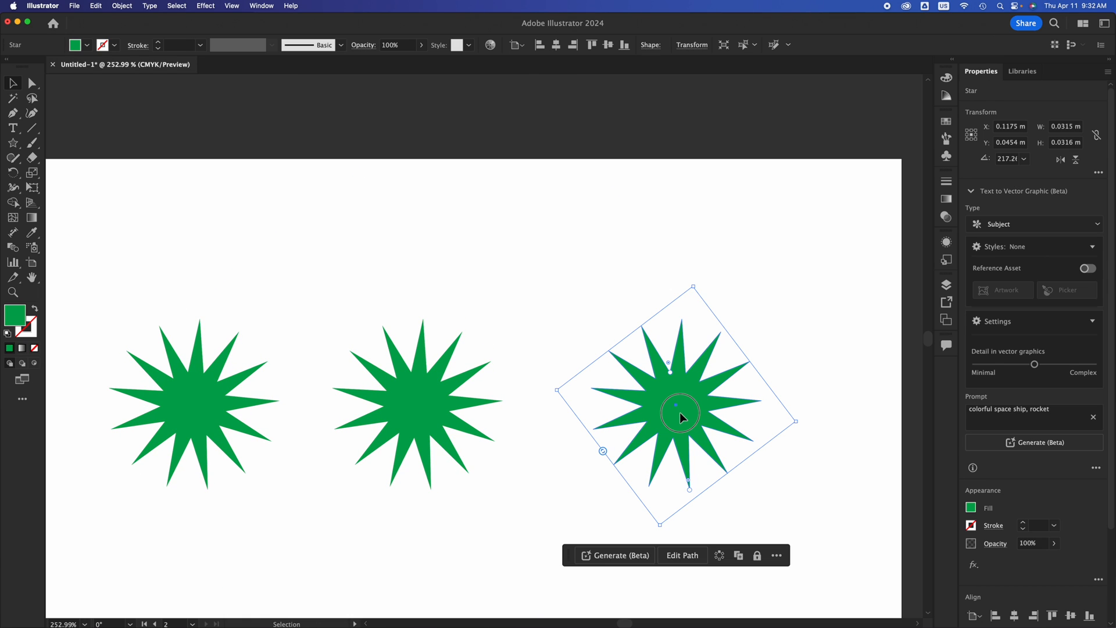
pyautogui.moveTo(679, 413); pyautogui.dragTo(688, 276)
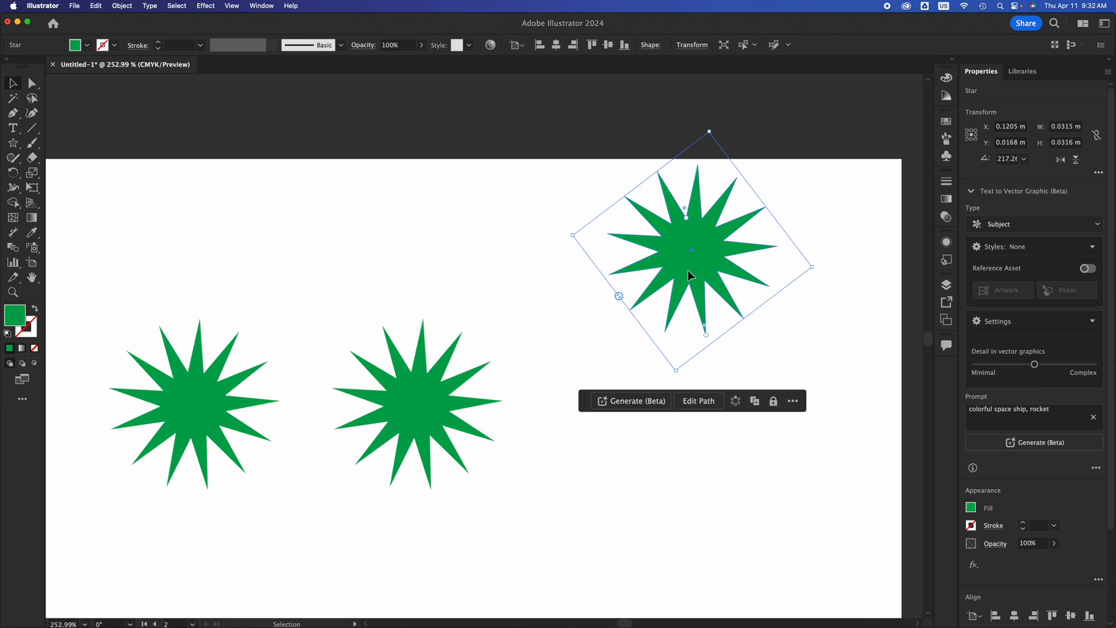
# - Examine the cat illustration on the other artboard up close, especially the vector shapes of its face, eyes and nose
pyautogui.scroll(-5, 688, 271)
pyautogui.hscroll(4, 688, 271)
pyautogui.hscroll(4, 688, 271)
pyautogui.hscroll(4, 689, 271)
pyautogui.scroll(-3, 688, 271)
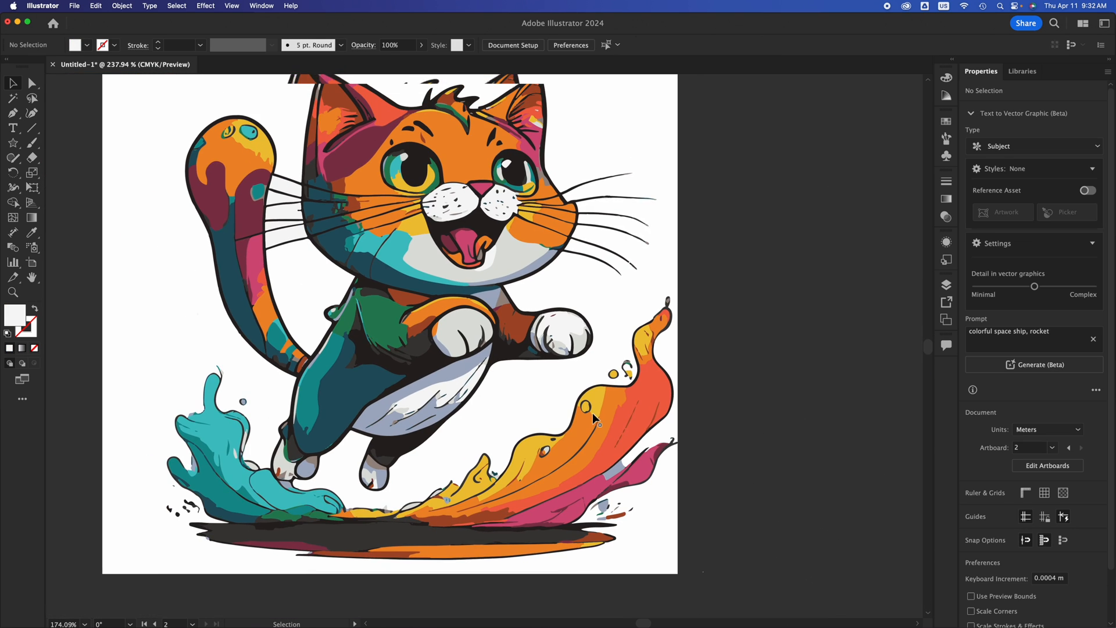
pyautogui.scroll(2, 593, 414)
pyautogui.scroll(3, 592, 413)
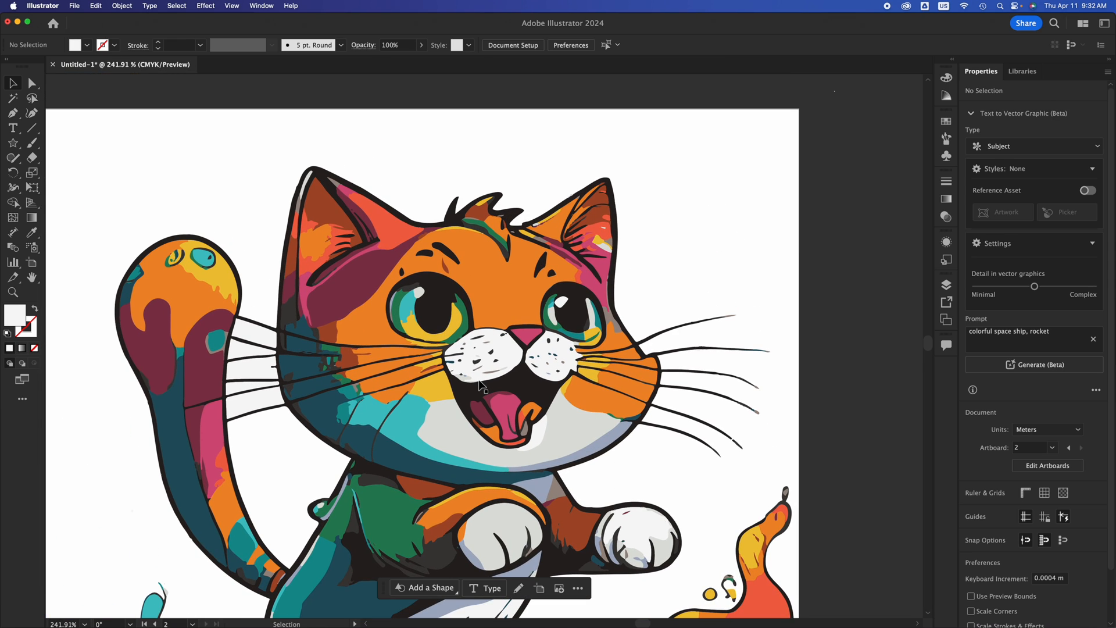
pyautogui.scroll(5, 480, 382)
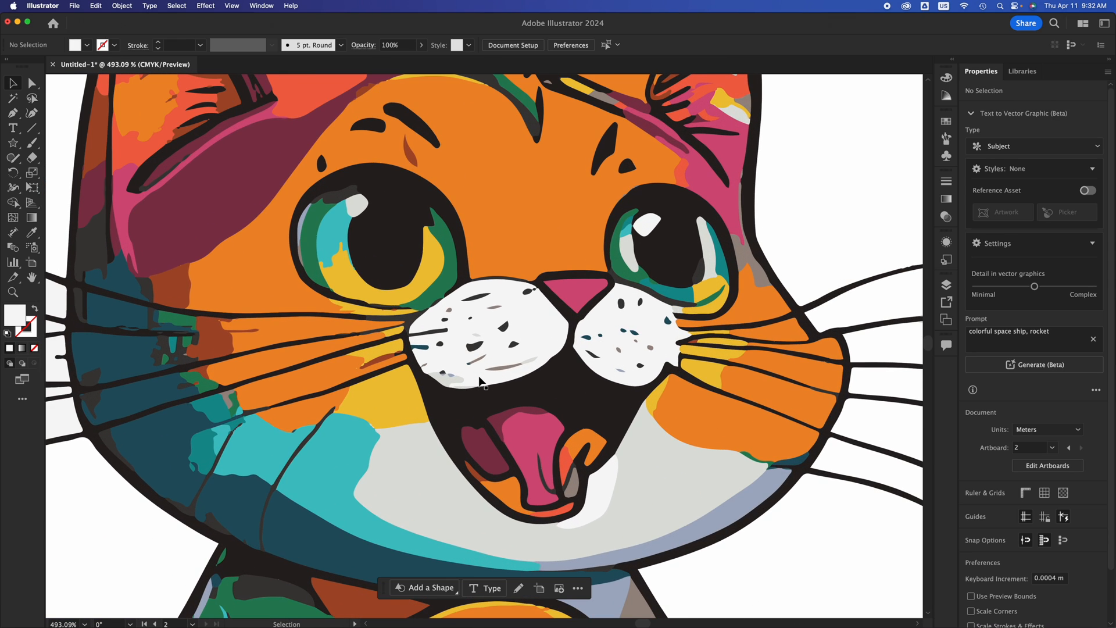
pyautogui.scroll(2, 479, 379)
pyautogui.scroll(2, 479, 379)
pyautogui.scroll(-3, 480, 381)
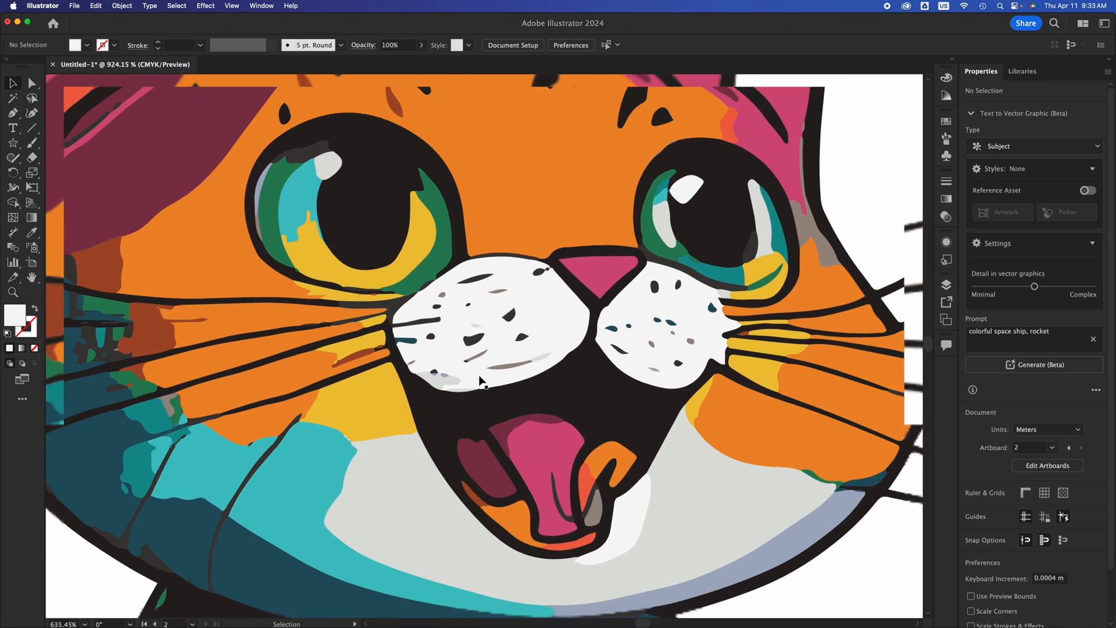
pyautogui.scroll(2, 479, 381)
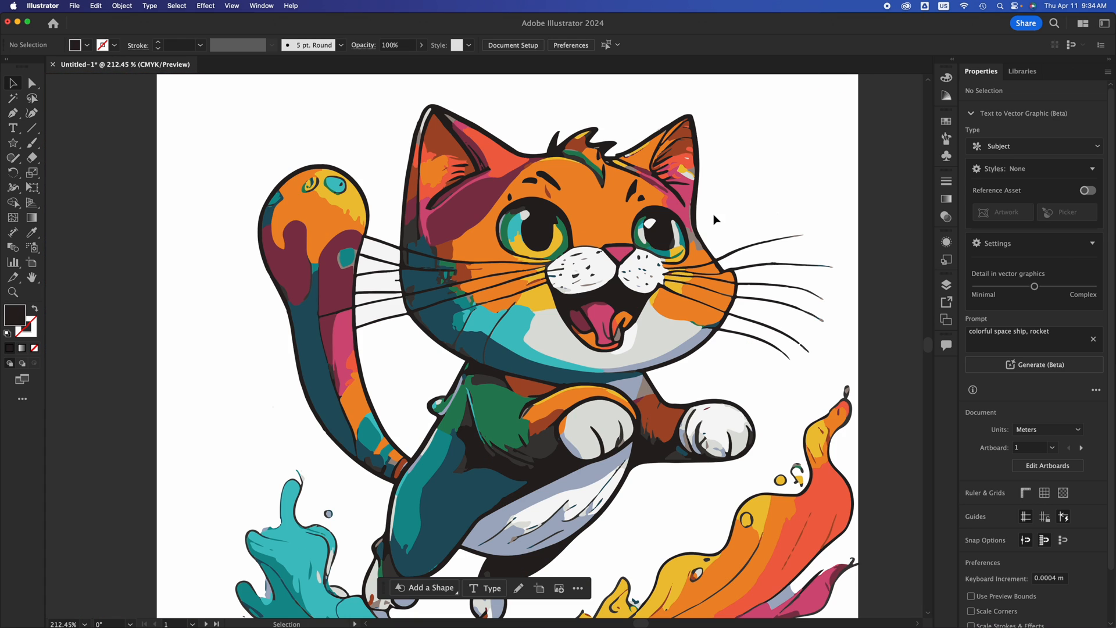
pyautogui.scroll(3, 713, 214)
pyautogui.scroll(2, 713, 214)
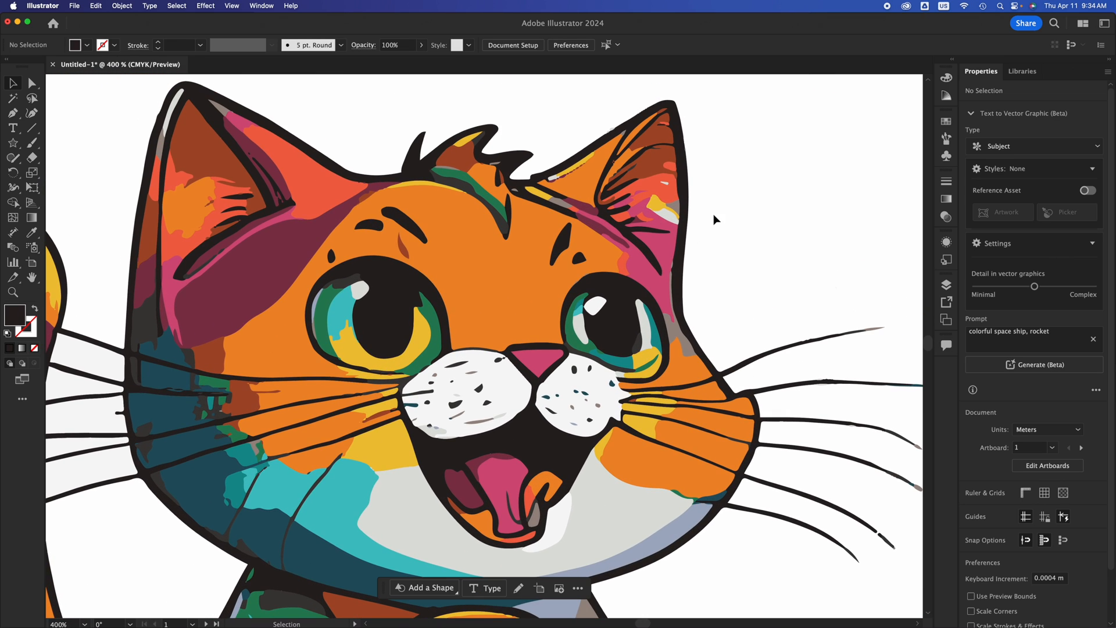
pyautogui.scroll(-2, 713, 214)
# - Try grouping the cat's shapes and moving the group slightly up, and undo both the move and the grouping
pyautogui.moveTo(776, 141); pyautogui.dragTo(194, 546)
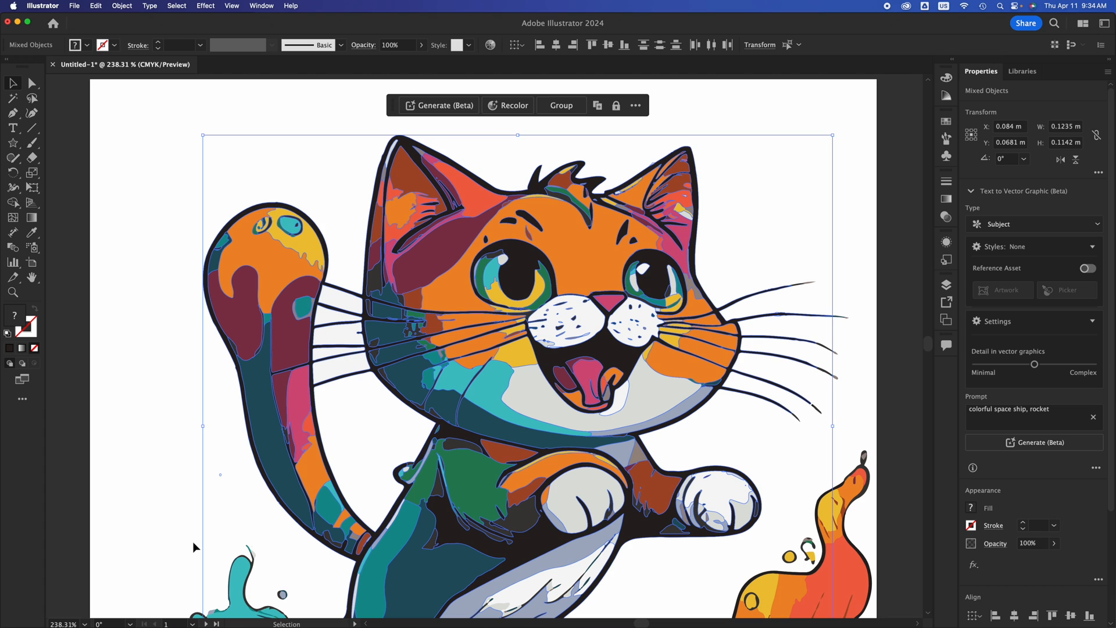
pyautogui.press('super+g')
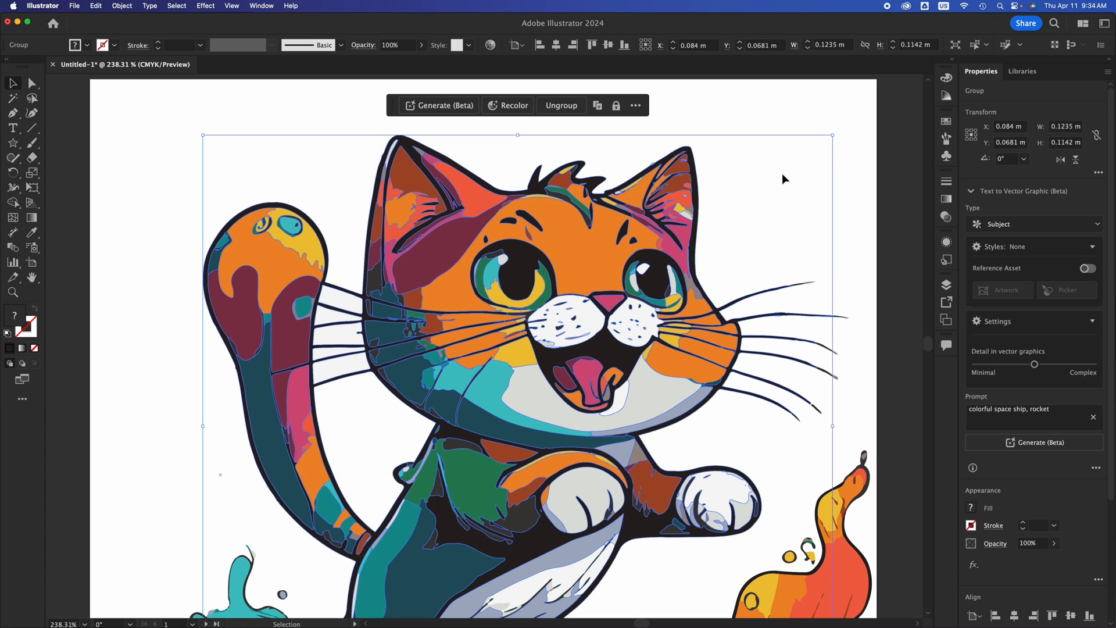
pyautogui.click(773, 97)
pyautogui.moveTo(636, 221); pyautogui.dragTo(636, 201)
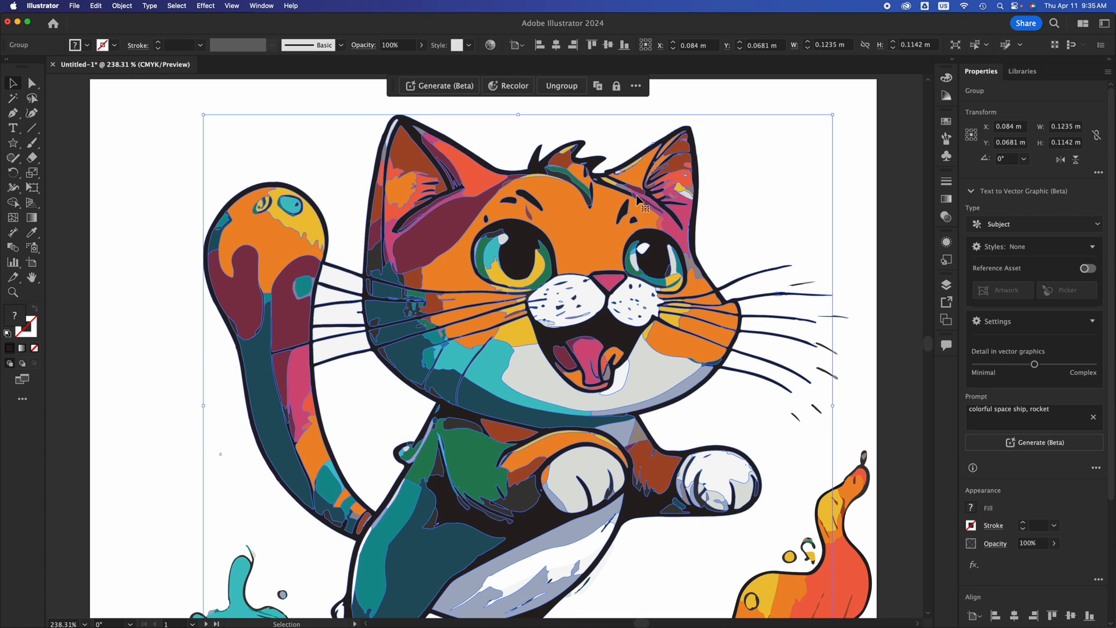
pyautogui.press('super+z')
pyautogui.click(777, 99)
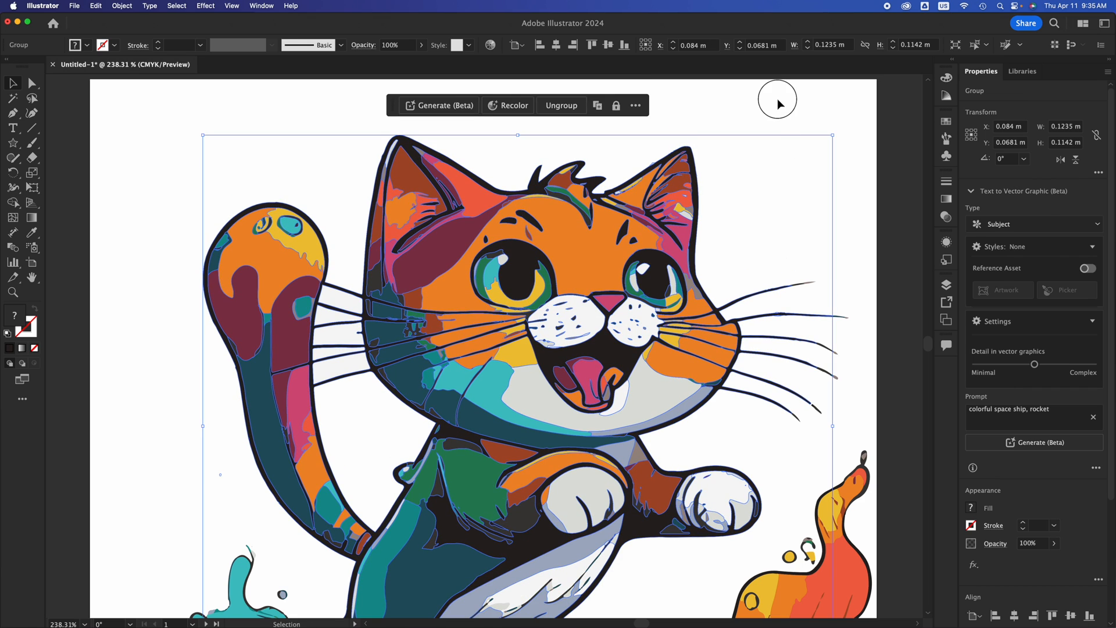
pyautogui.moveTo(778, 104); pyautogui.dragTo(204, 555)
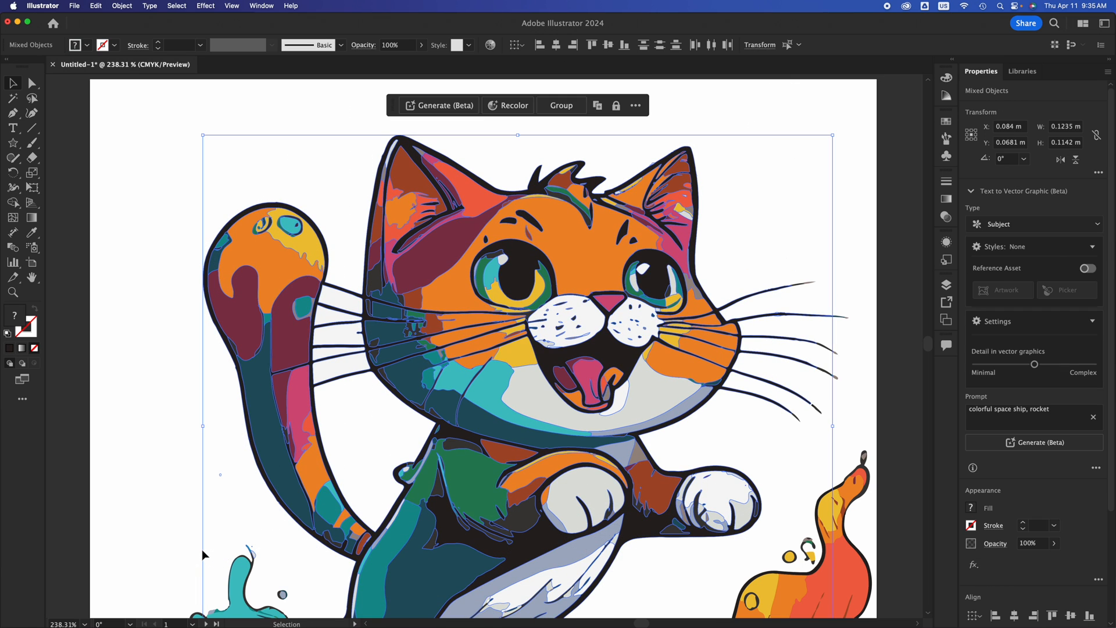
pyautogui.click(727, 110)
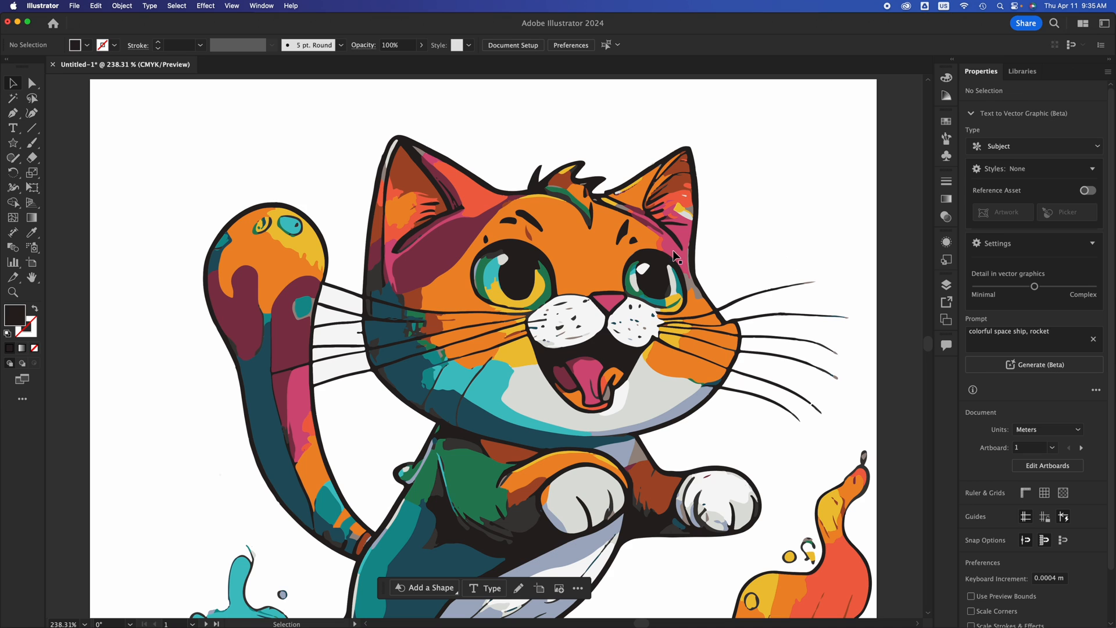
# - Select the cat's pink nose shape, try moving it up onto the forehead, and undo the move
pyautogui.click(591, 265)
pyautogui.scroll(5, 592, 265)
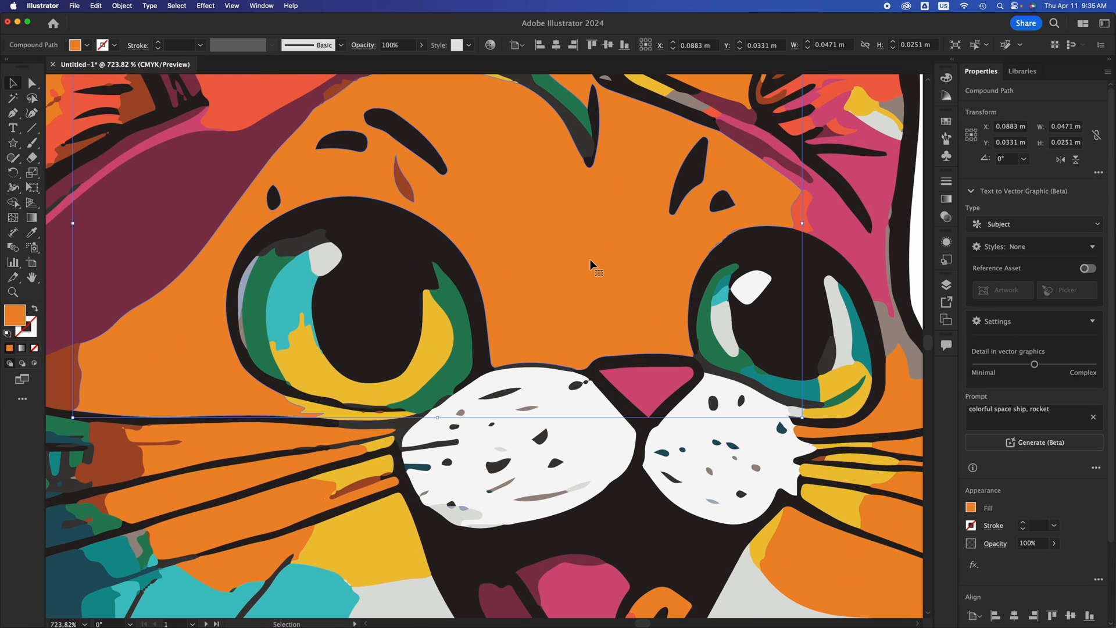
pyautogui.click(647, 389)
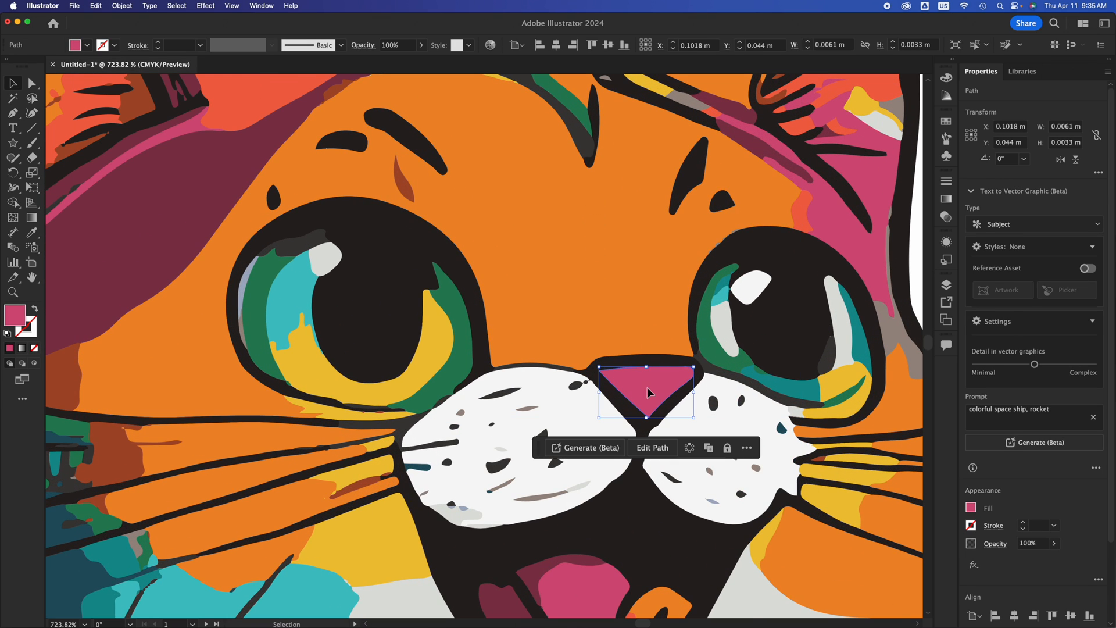
pyautogui.moveTo(647, 387); pyautogui.dragTo(599, 258)
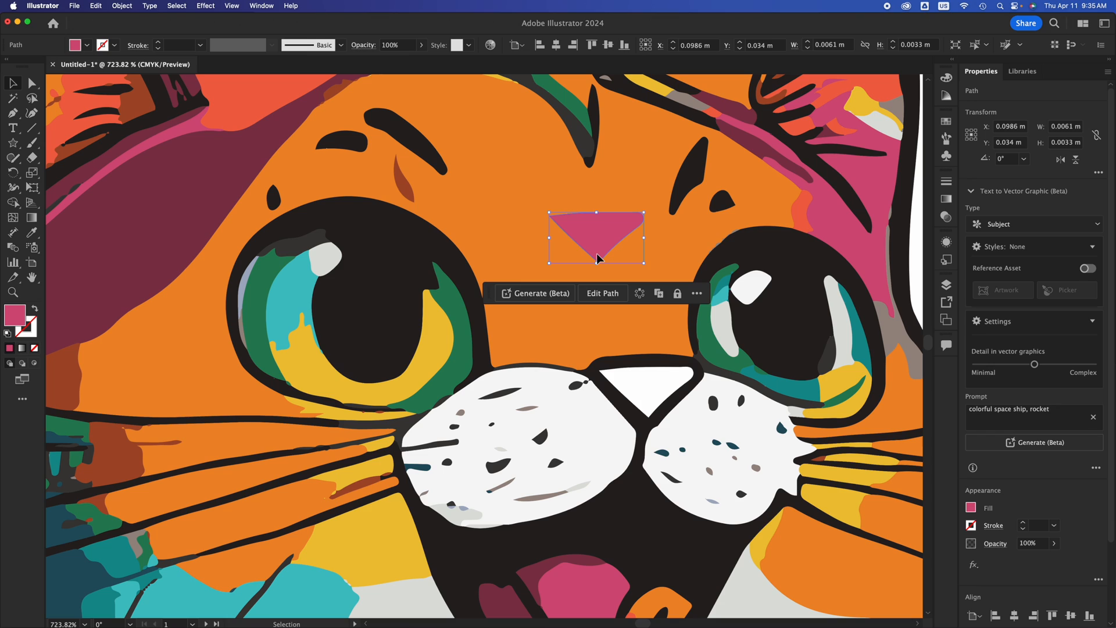
pyautogui.press('super+z')
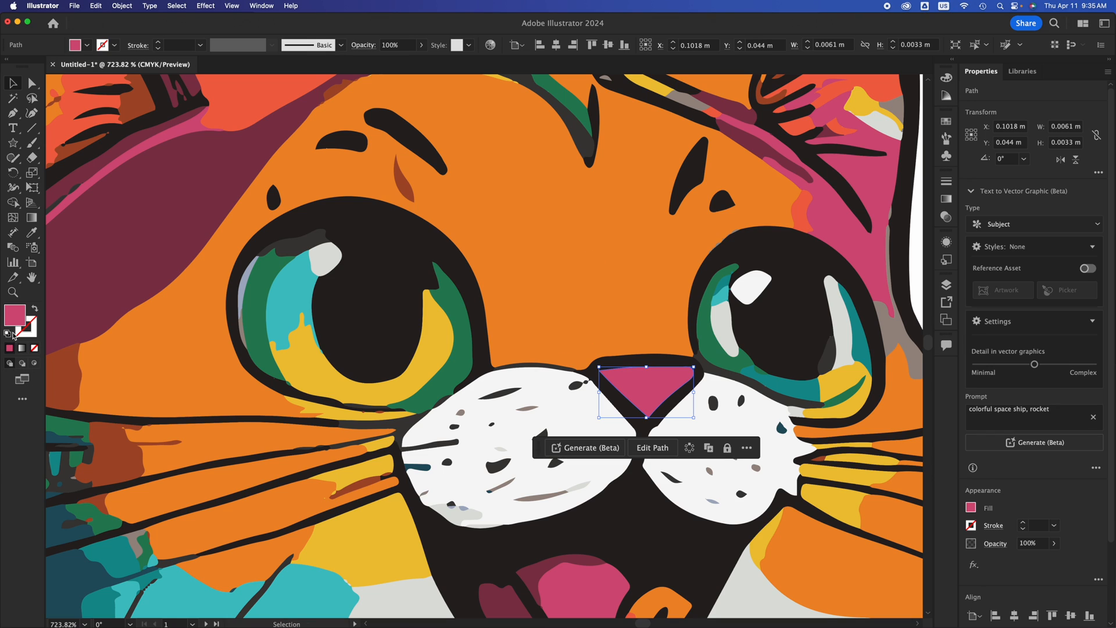
# - Change the fill of the selected cat nose to the darker crimson C10E52 and deselect it
pyautogui.doubleClick(14, 312)
pyautogui.click(277, 211)
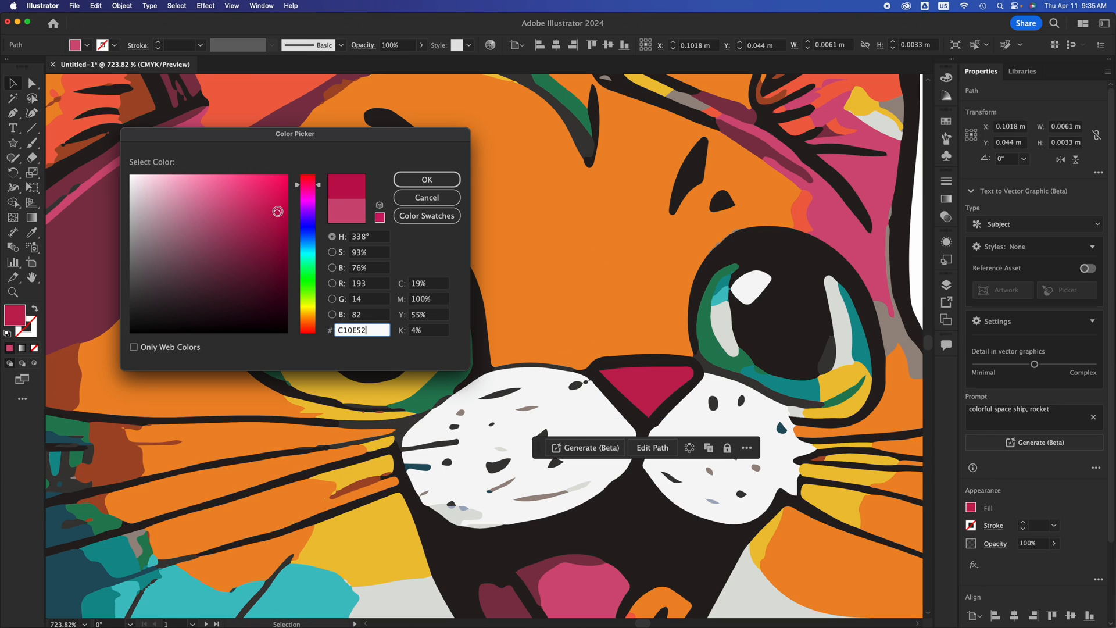
pyautogui.click(427, 178)
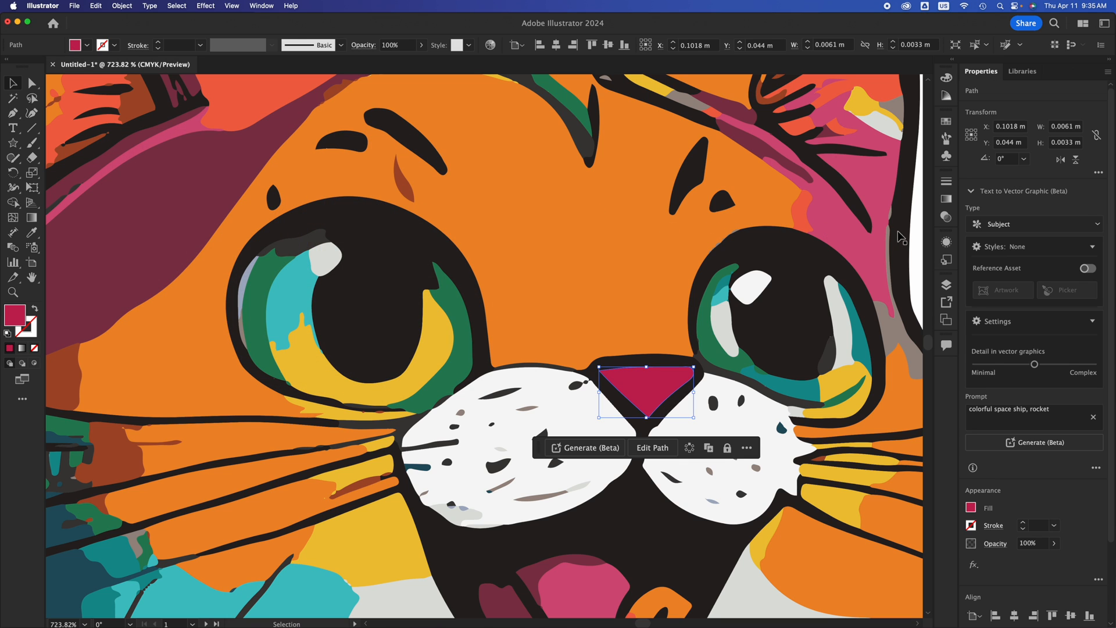
pyautogui.click(915, 230)
pyautogui.scroll(-10, 915, 230)
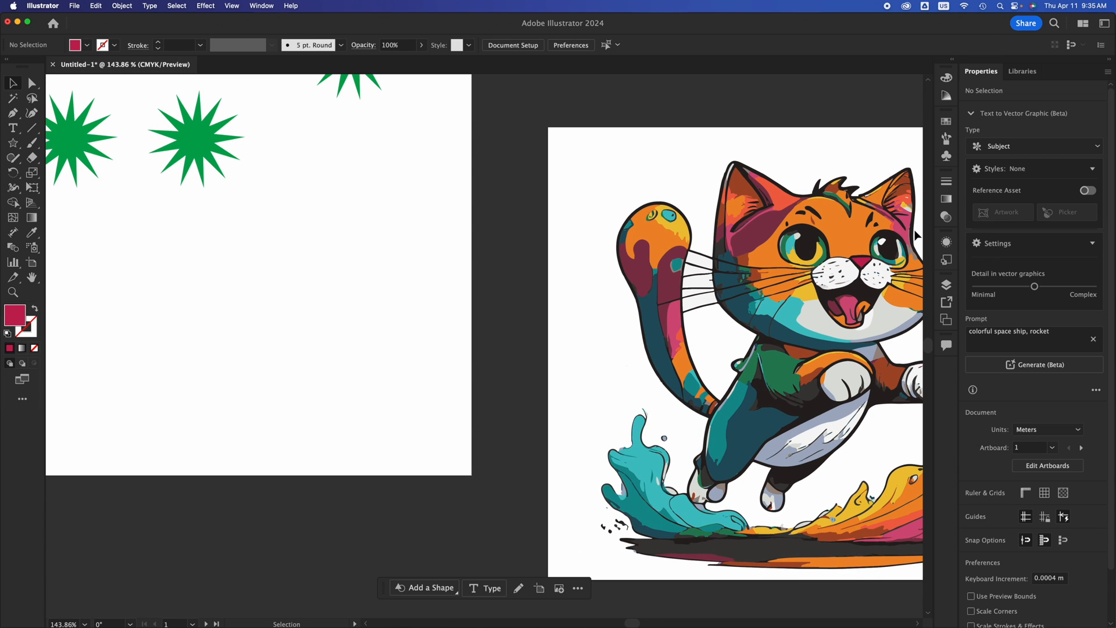
pyautogui.hscroll(5, 585, 281)
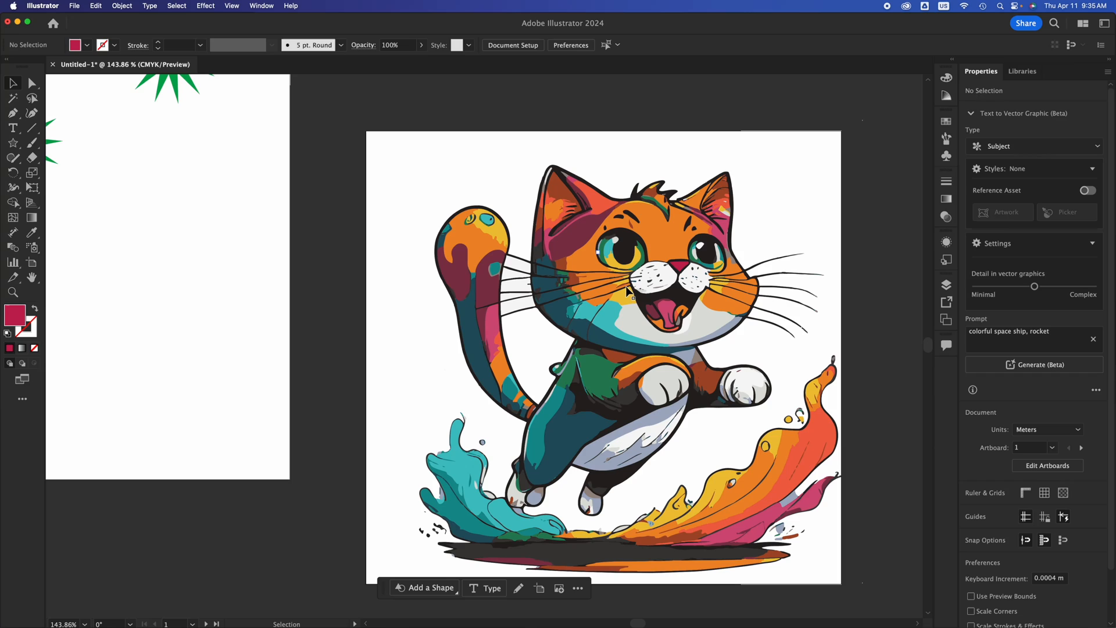